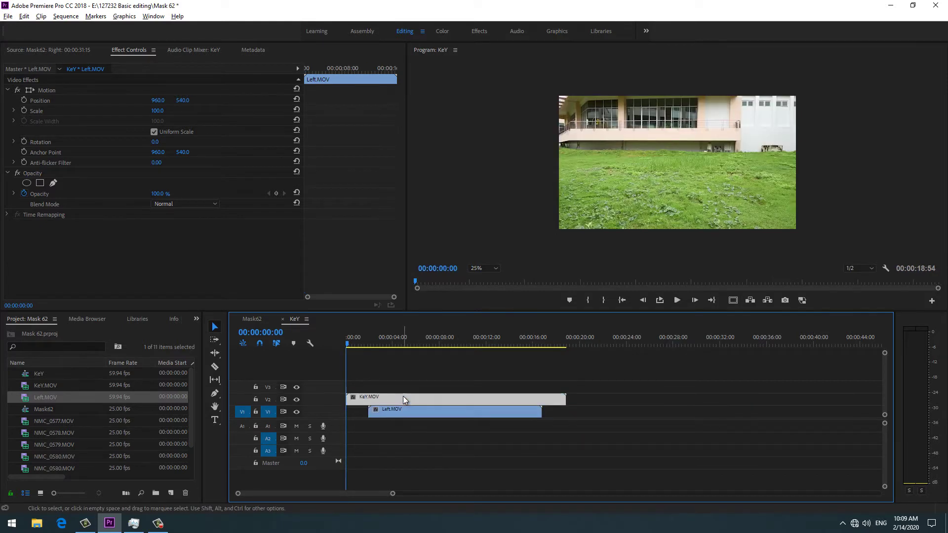
Scrub through the sequence and toggle the V1 and V2 track outputs to compare Left.MOV with the green-screen clip KeY.MOV.
left_click(371, 341)
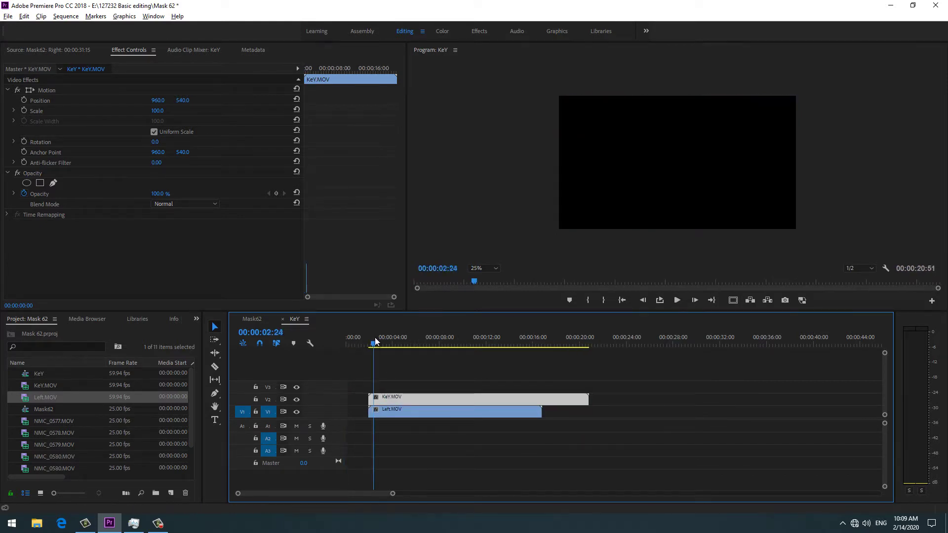
left_click_drag(374, 341, 437, 342)
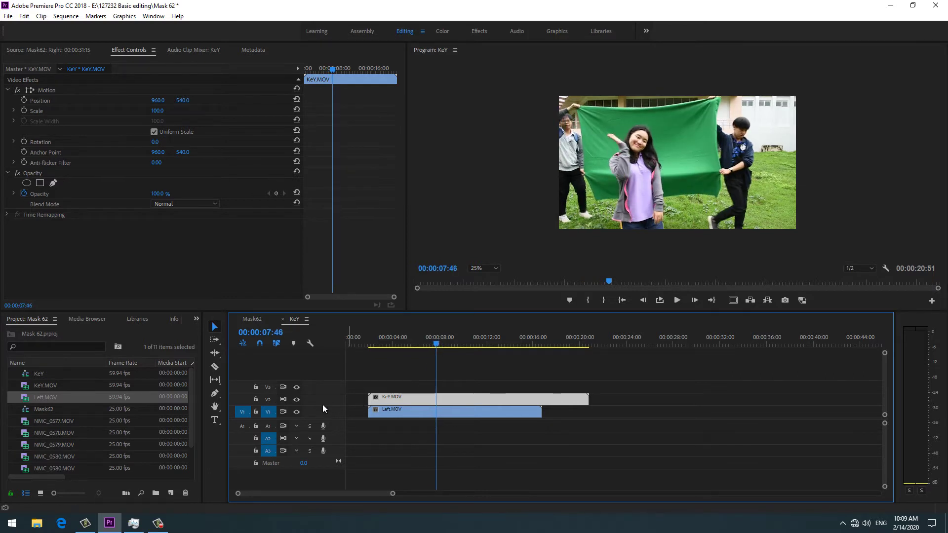
left_click(297, 399)
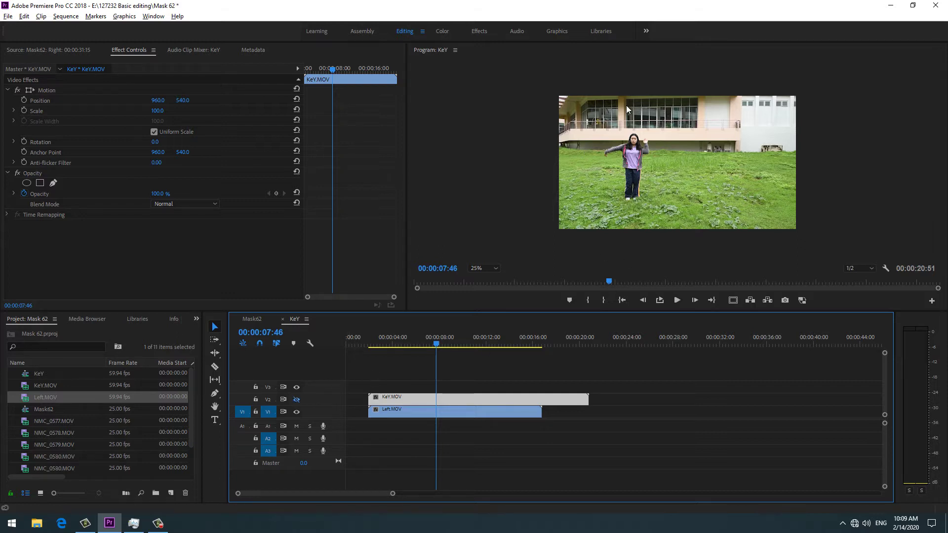
left_click_drag(435, 343, 410, 345)
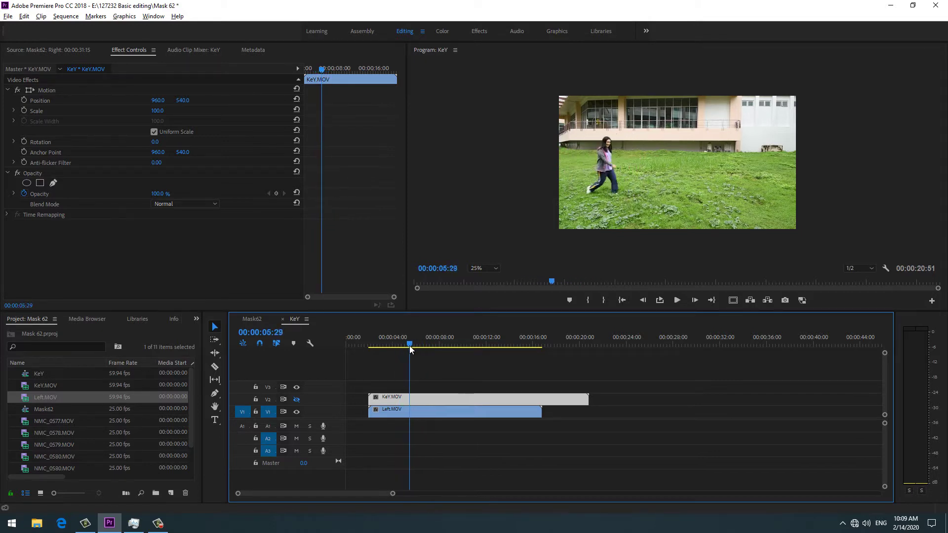
left_click(296, 412)
left_click(296, 400)
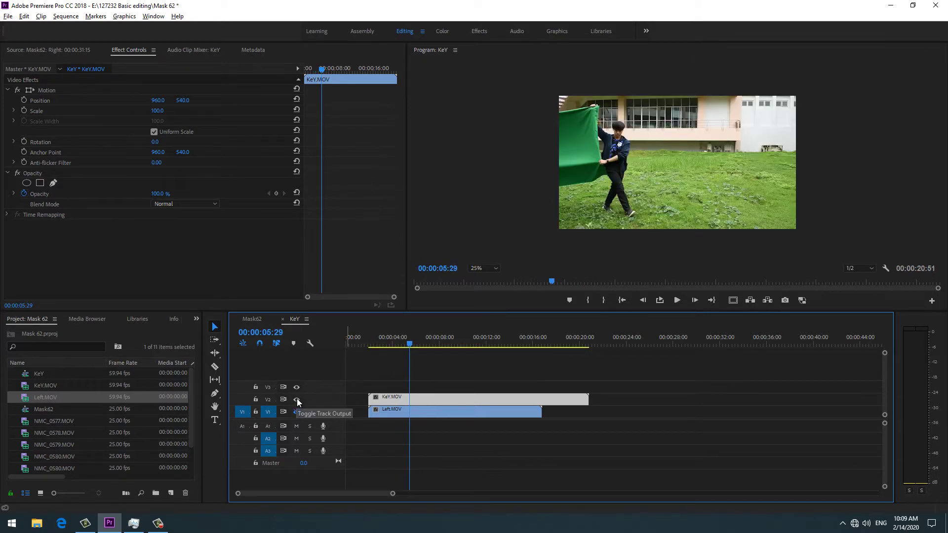
left_click_drag(413, 343, 440, 346)
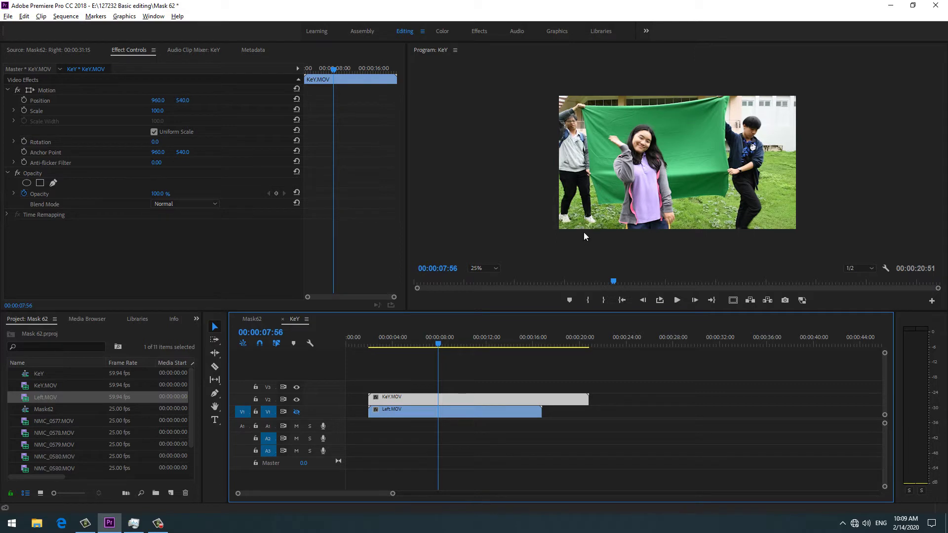
left_click(297, 411)
mouse_move(440, 347)
left_mouse_down()
mouse_move(384, 348)
mouse_move(434, 346)
left_mouse_up()
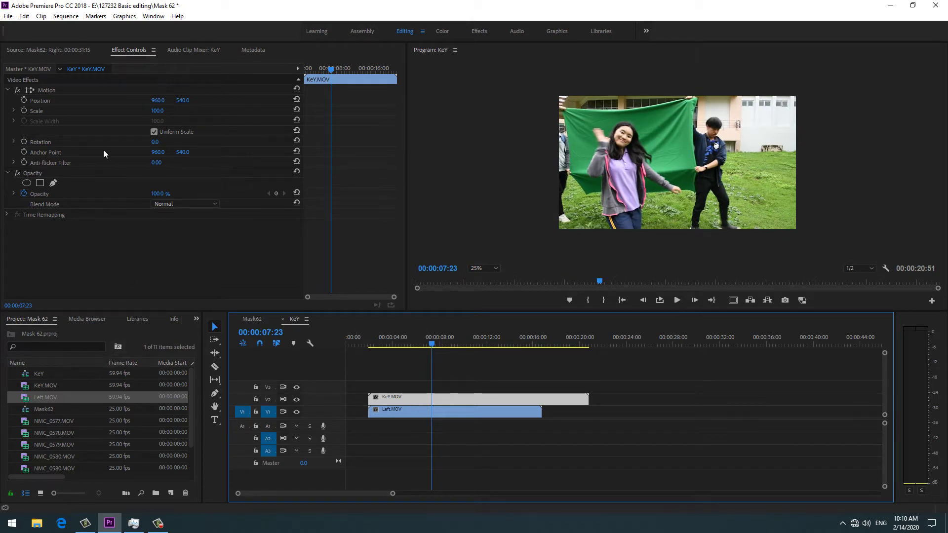
Scale KeY.MOV up to 136 and check its framing against Left.MOV, ending at 00:00:07:34.
left_click_drag(157, 112, 188, 116)
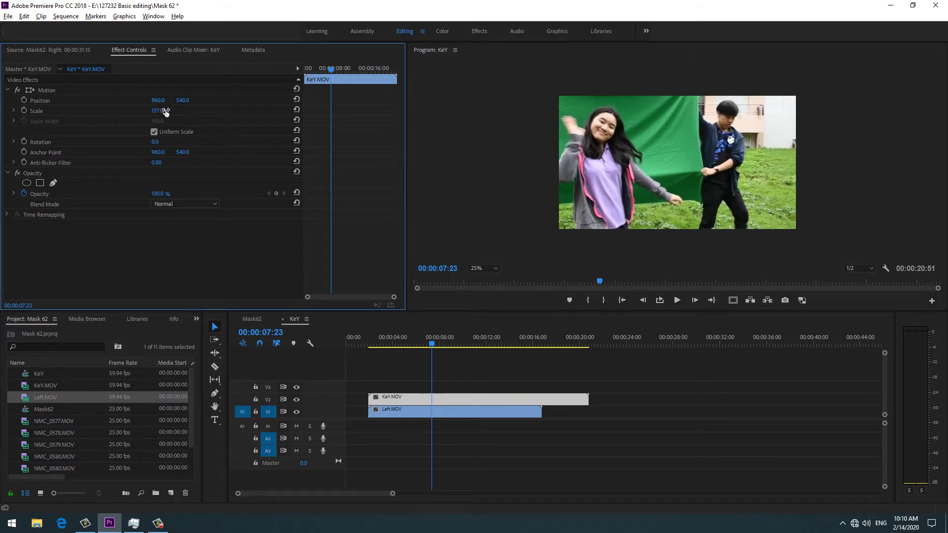
left_click(158, 523)
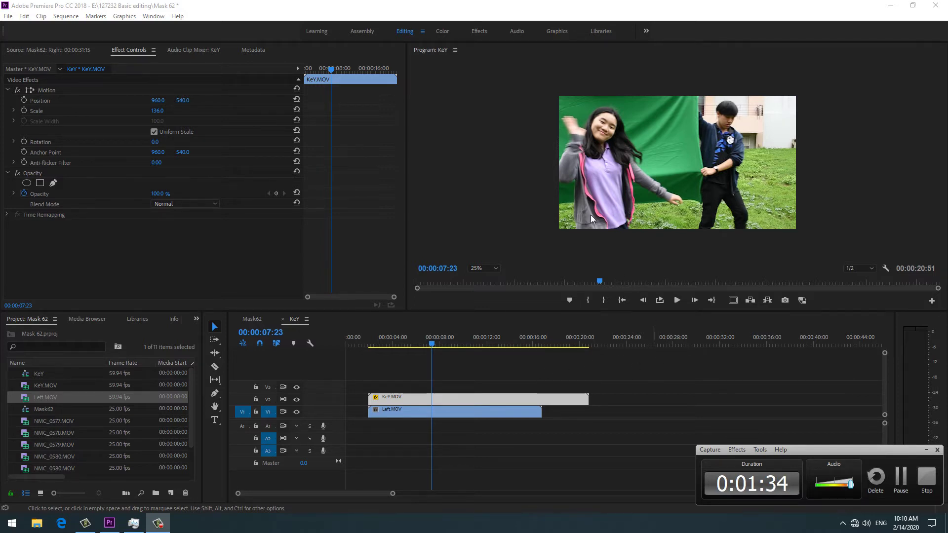
left_click(428, 344)
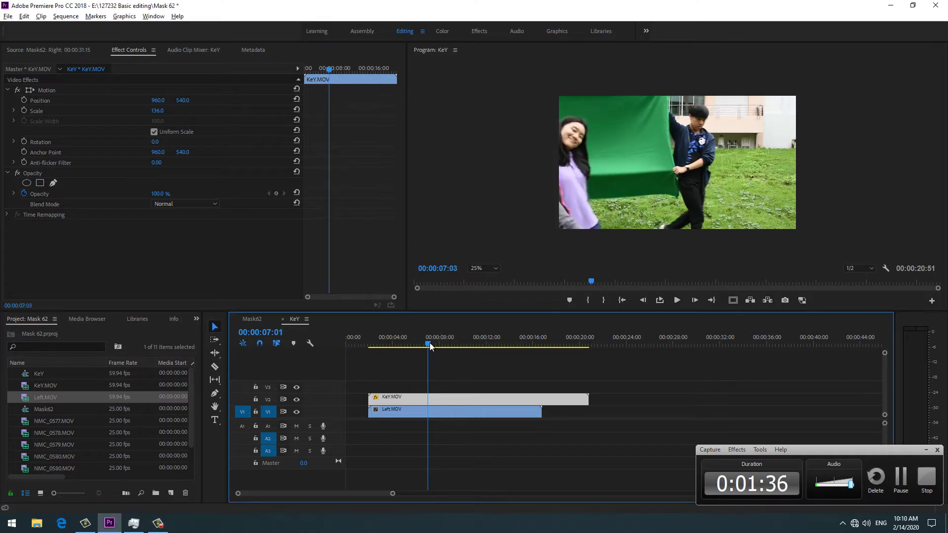
left_click_drag(430, 345, 434, 365)
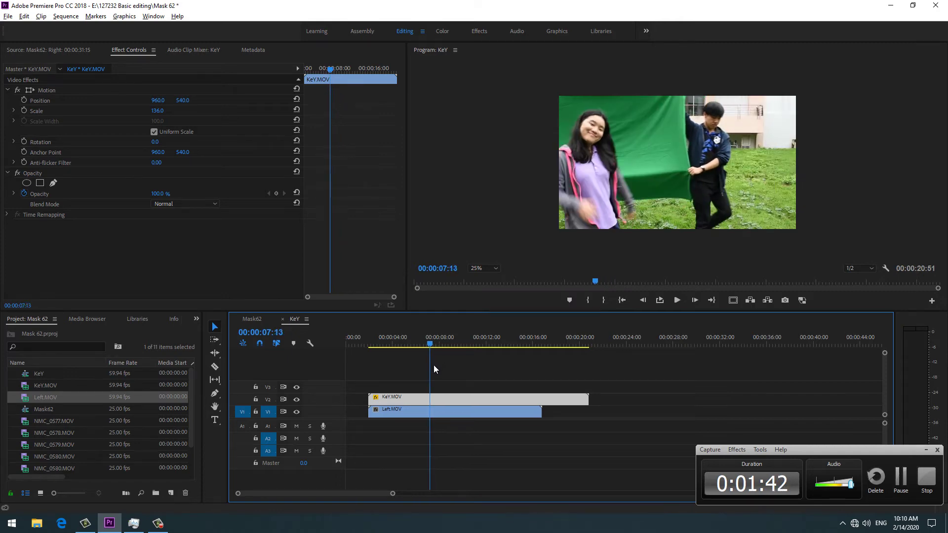
left_click(296, 400)
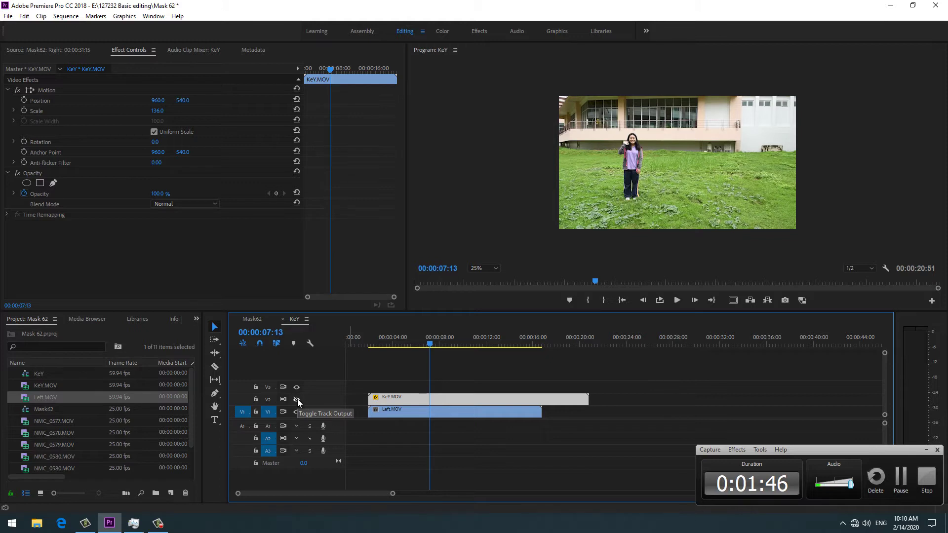
left_click(297, 399)
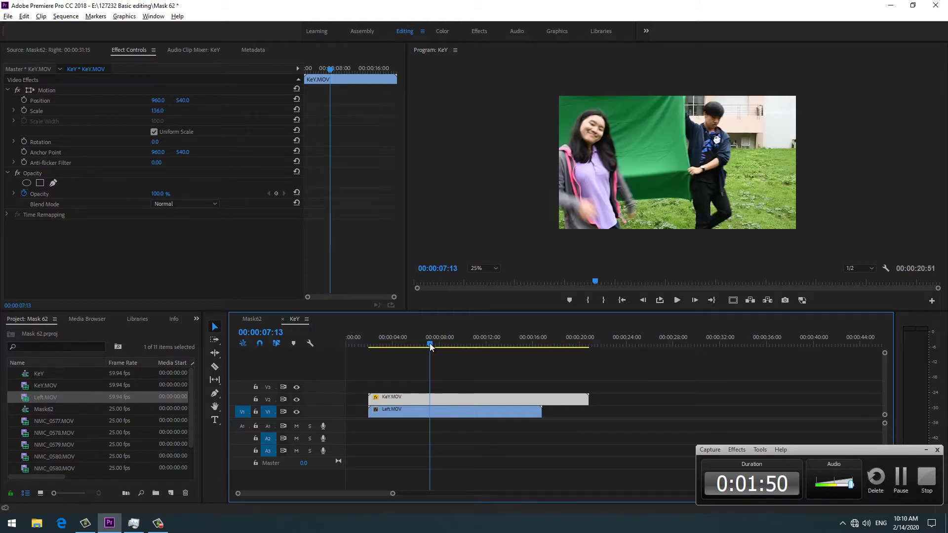
mouse_move(430, 343)
left_mouse_down()
mouse_move(418, 346)
mouse_move(434, 343)
left_mouse_up()
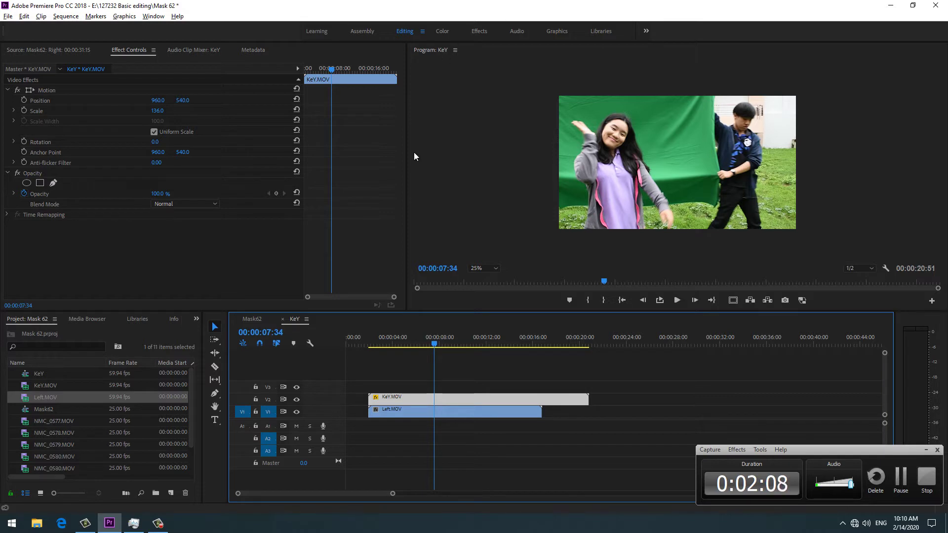
Draw a closed freehand opacity mask on KeY.MOV around the woman waving in front of the green cloth.
left_click(40, 194)
left_click(40, 173)
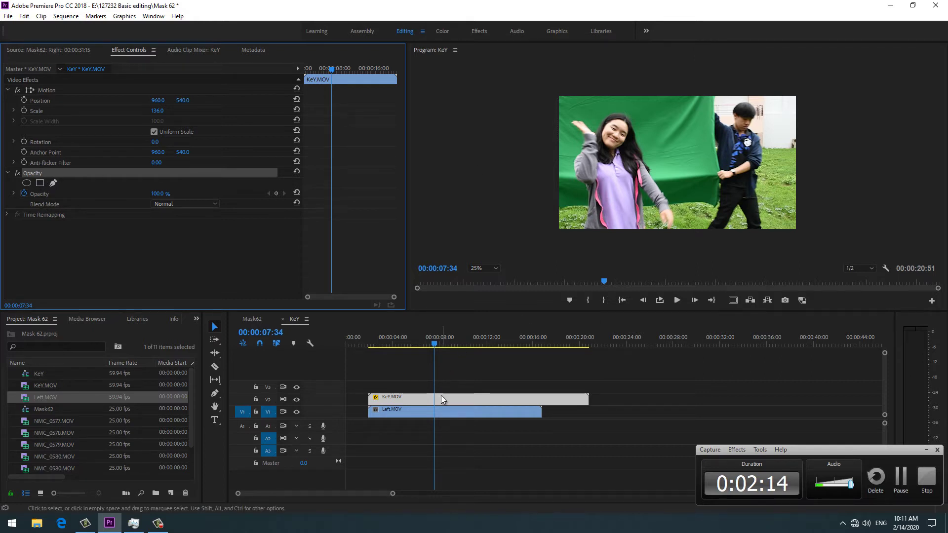
left_click(461, 397)
left_click(40, 183)
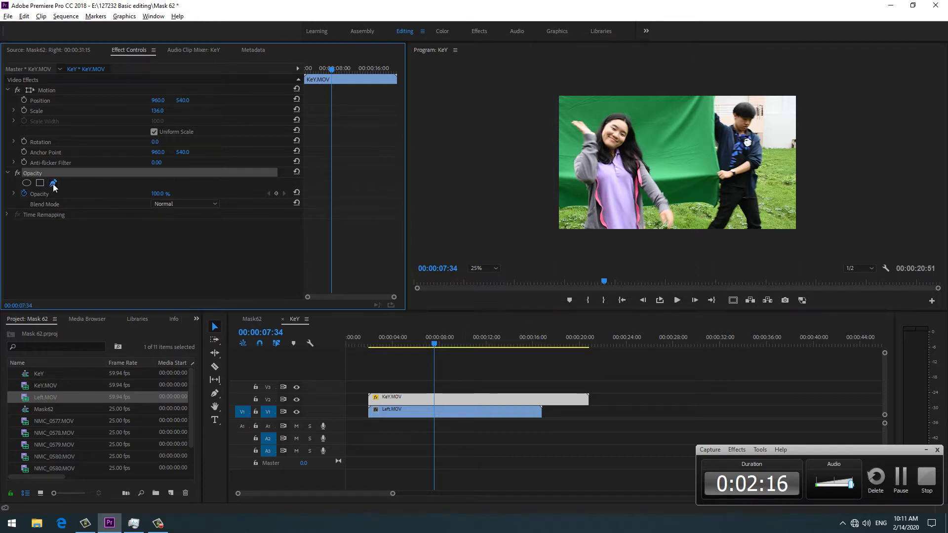
left_click(605, 108)
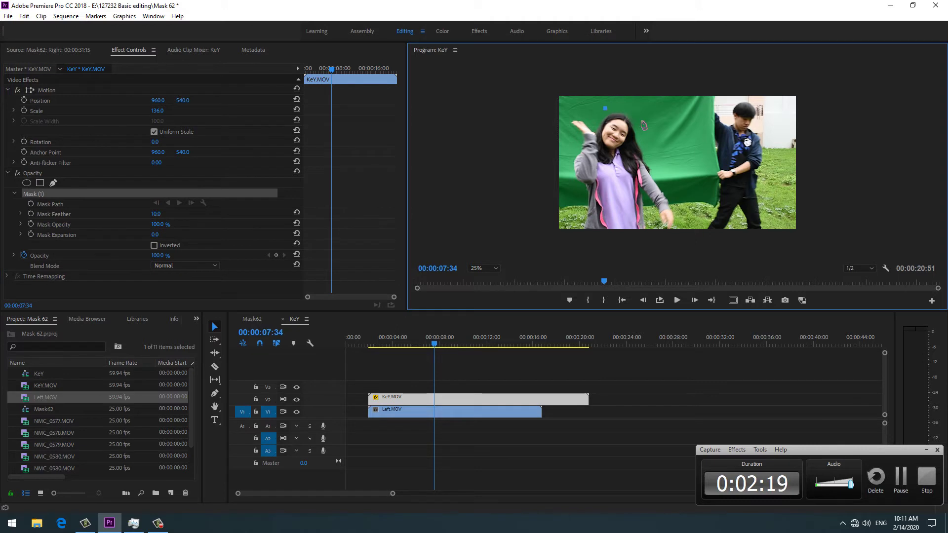
left_click(645, 150)
left_click(661, 176)
left_click(670, 193)
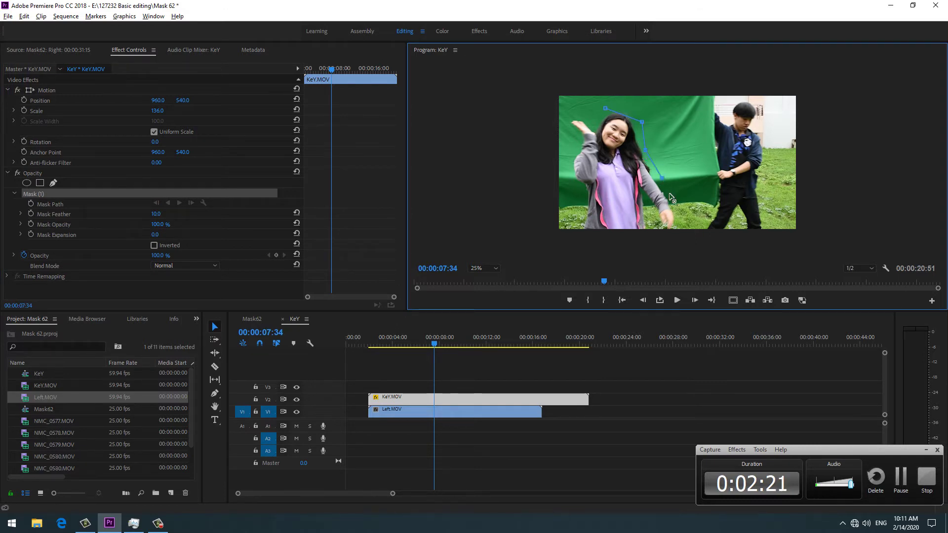
left_click(581, 197)
left_click(565, 117)
left_click_drag(595, 103, 583, 105)
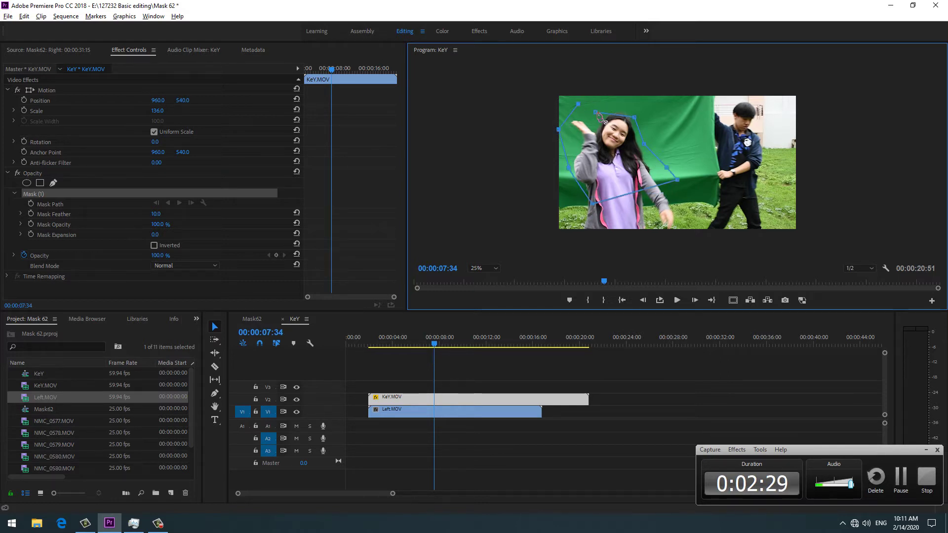
left_click(596, 114)
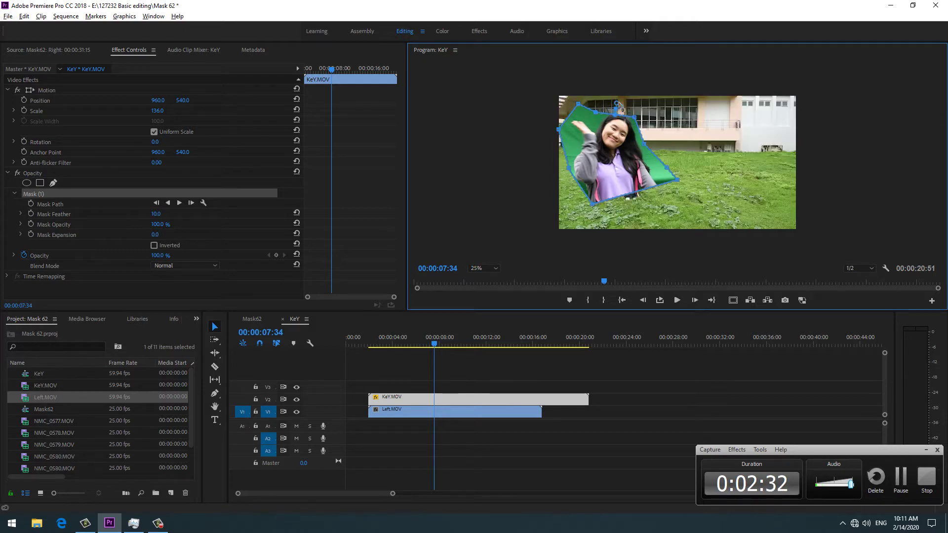
Set the mask feather to 13.4 and reshape the mask's upper edge to leave more room above the woman's head.
left_click_drag(618, 104, 650, 117)
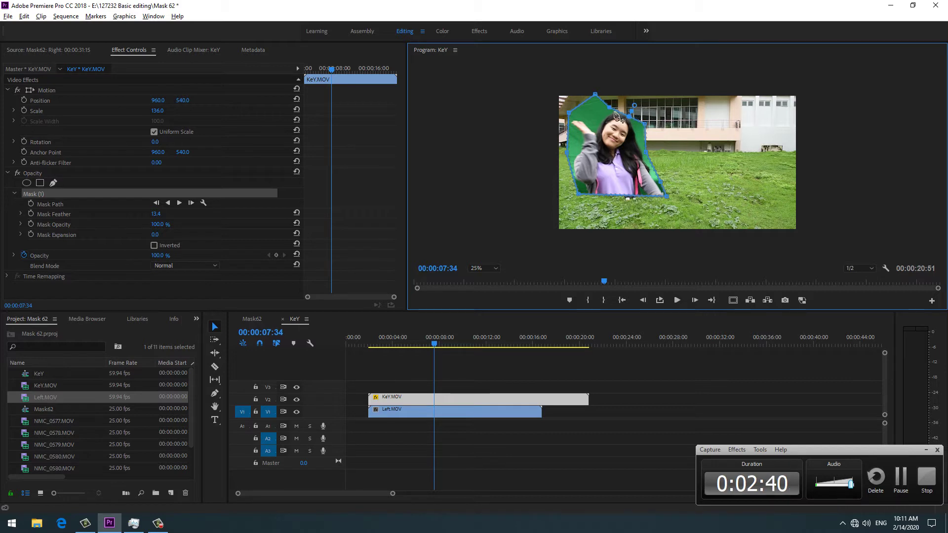
mouse_move(627, 109)
left_mouse_down()
mouse_move(636, 112)
mouse_move(632, 101)
left_mouse_up()
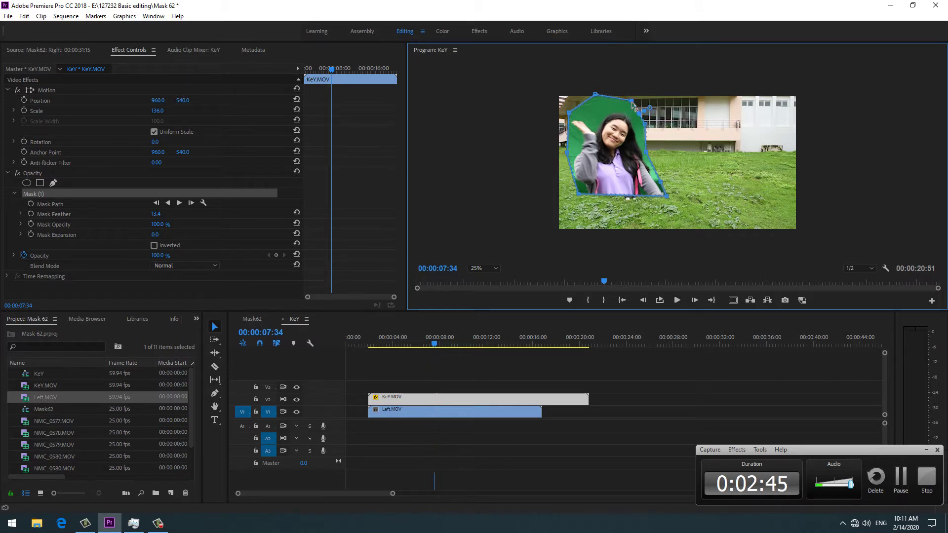
Move KeY.MOV to position 1205, 797 and enlarge its scale to 262.
left_click_drag(157, 111, 316, 102)
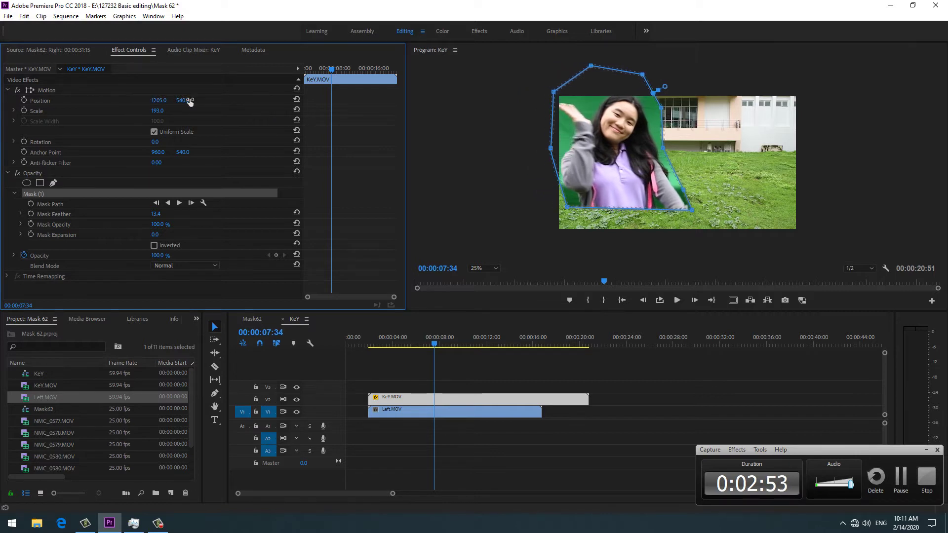
left_click_drag(178, 102, 274, 86)
left_click_drag(156, 111, 181, 99)
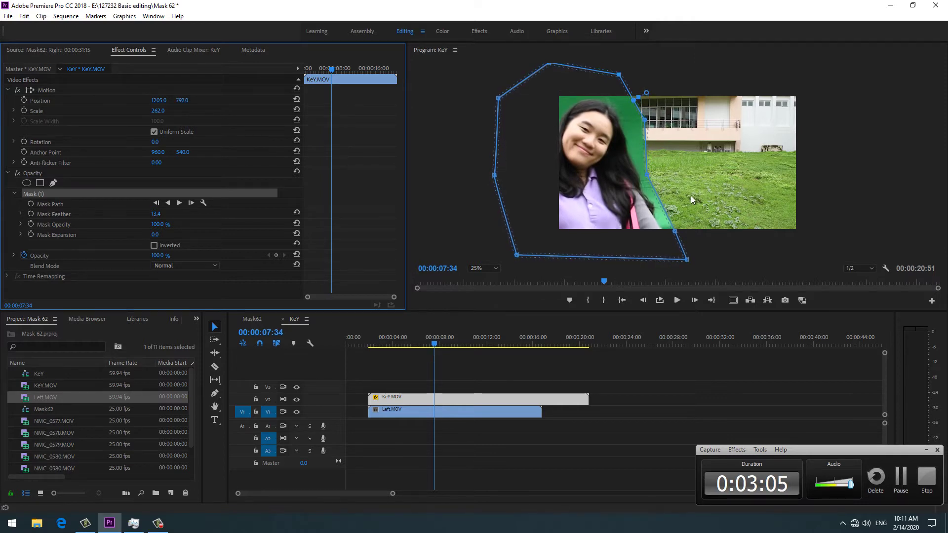
Start animating the mask path at 00:00:06:07 with the mask moved almost completely off the left edge of the frame.
left_click_drag(439, 349, 416, 356)
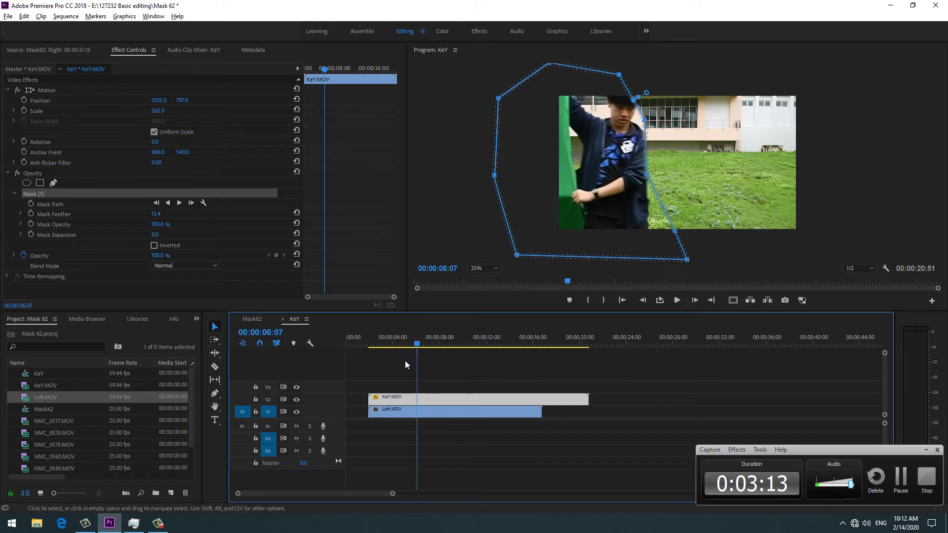
left_click(28, 204)
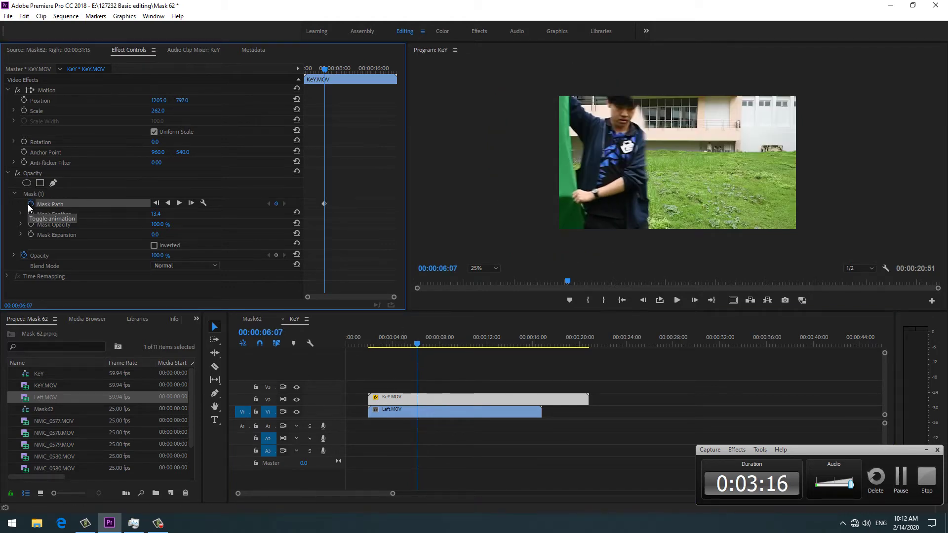
left_click(58, 194)
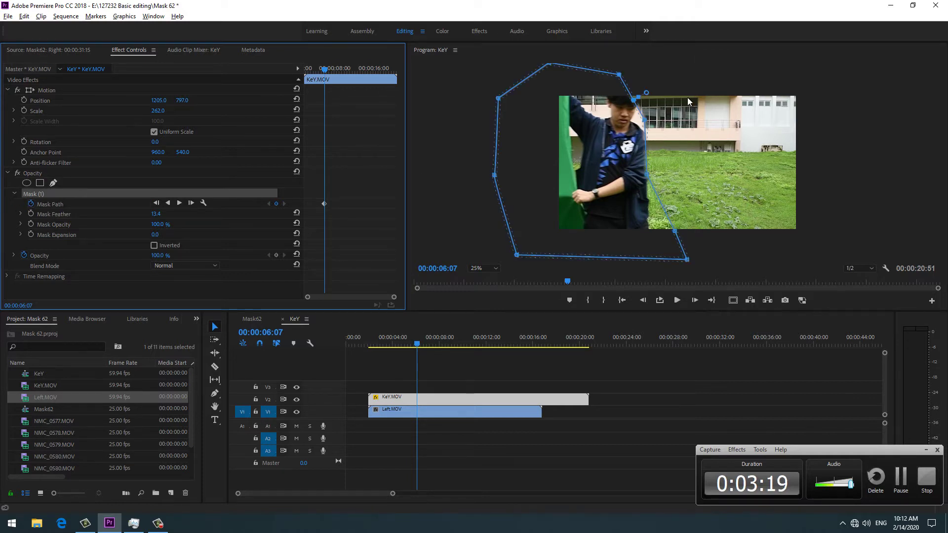
left_click_drag(613, 118, 513, 116)
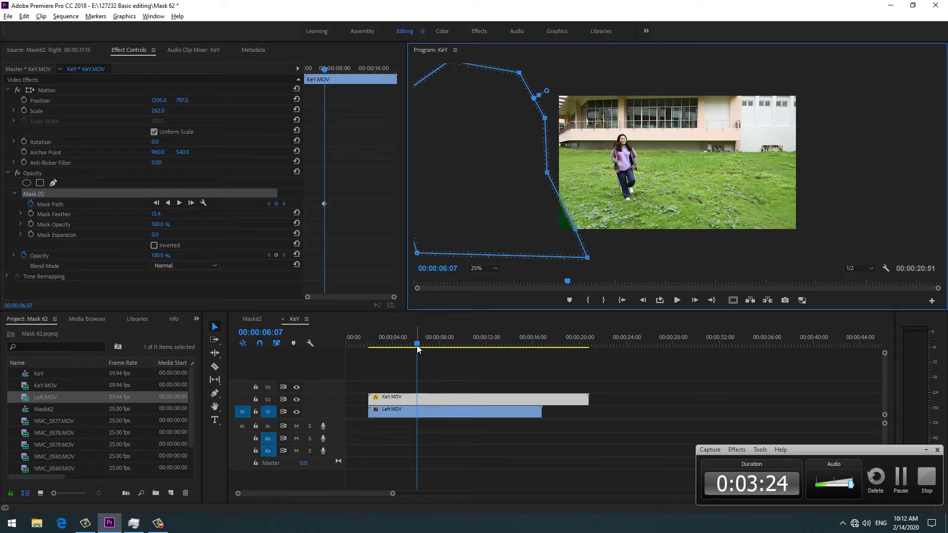
At 00:00:08:34, move the mask over the woman and widen its left side with a curved lower corner past the frame edge.
left_click_drag(417, 343, 446, 345)
left_click_drag(502, 167, 689, 163)
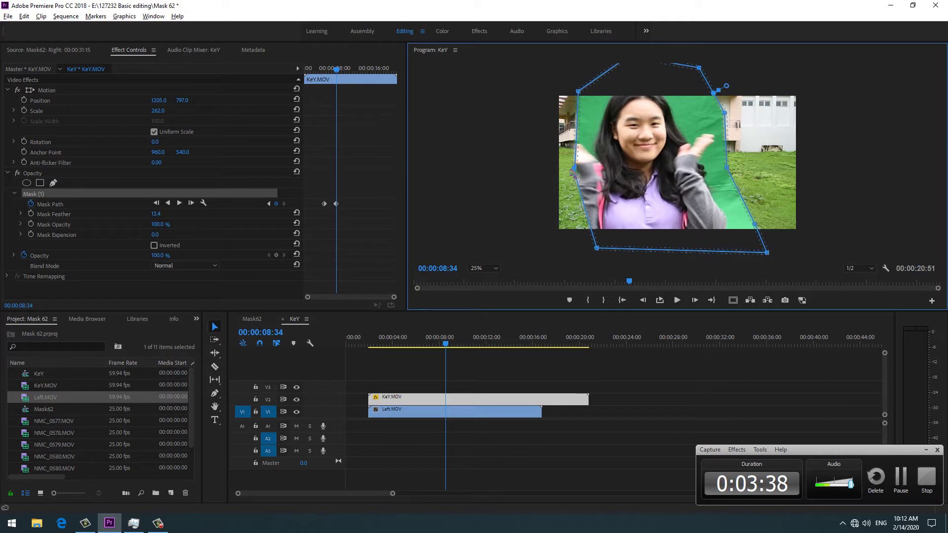
left_click_drag(572, 173, 497, 126)
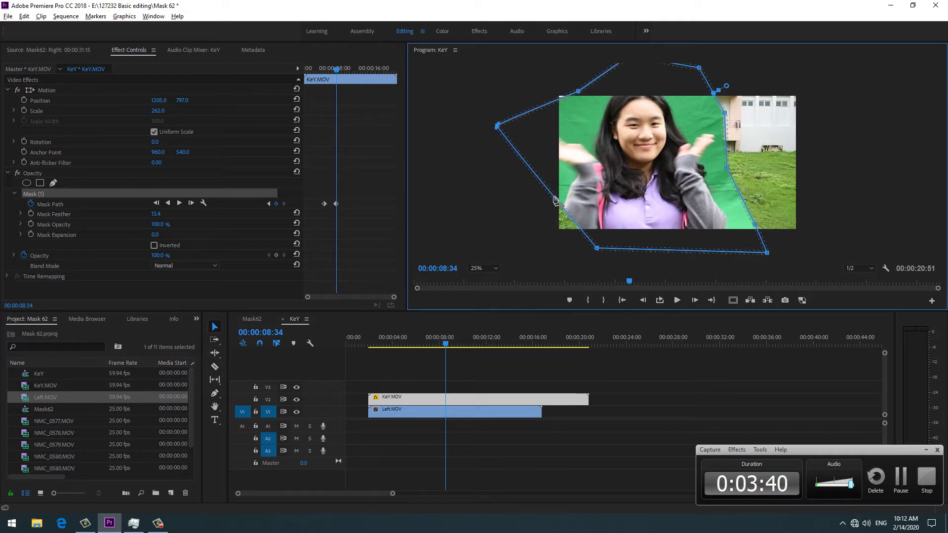
left_click_drag(553, 200, 514, 214)
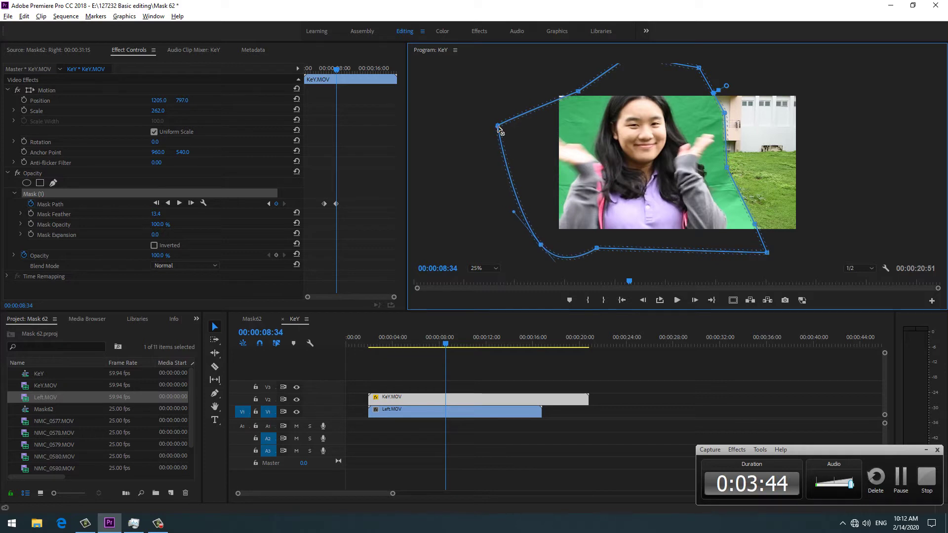
left_click(500, 156)
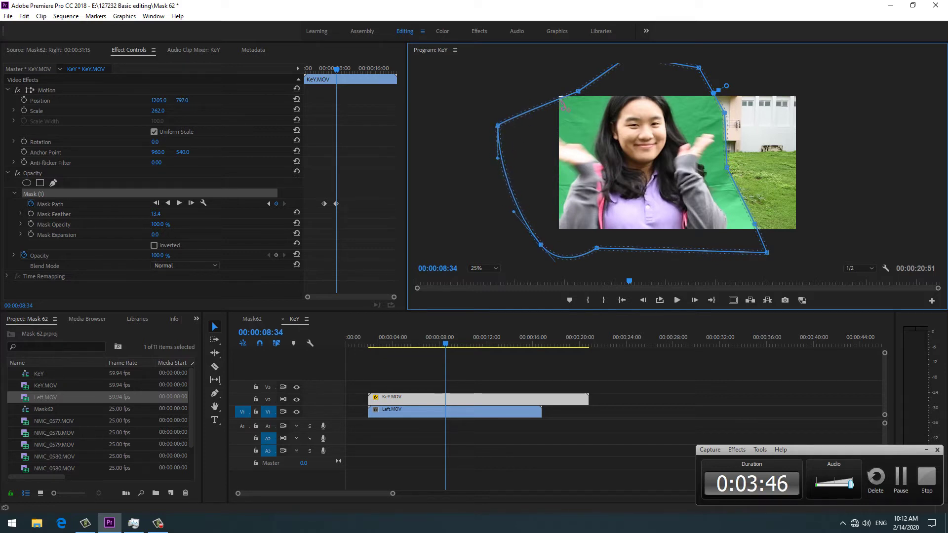
left_click_drag(578, 91, 534, 108)
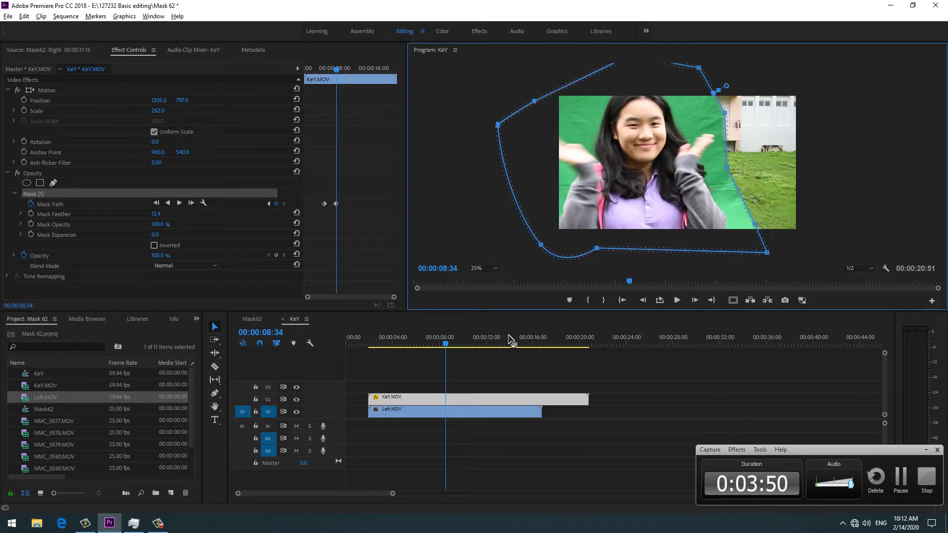
At 00:00:09:07, reshape the mask's right edge outward so it clears the woman's raised hand and elbow.
left_click(447, 344)
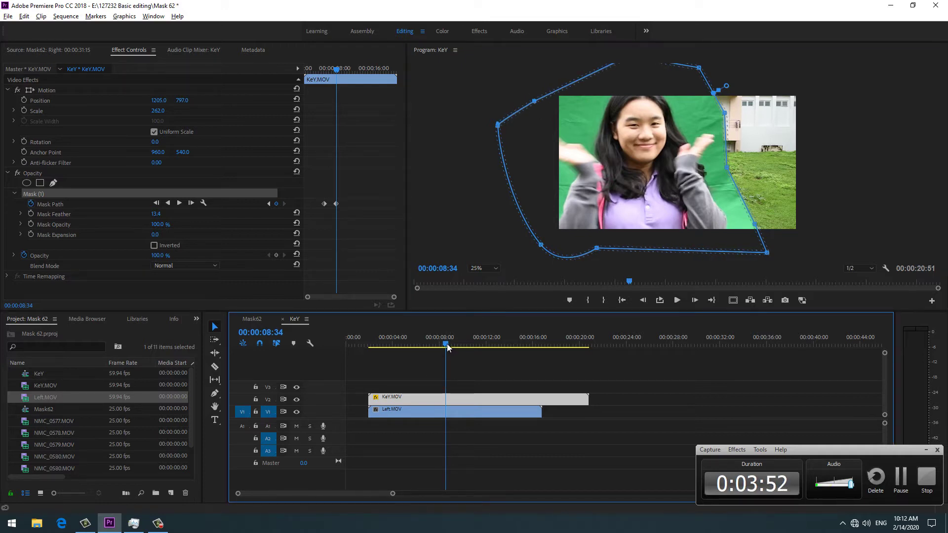
left_click_drag(447, 344, 453, 345)
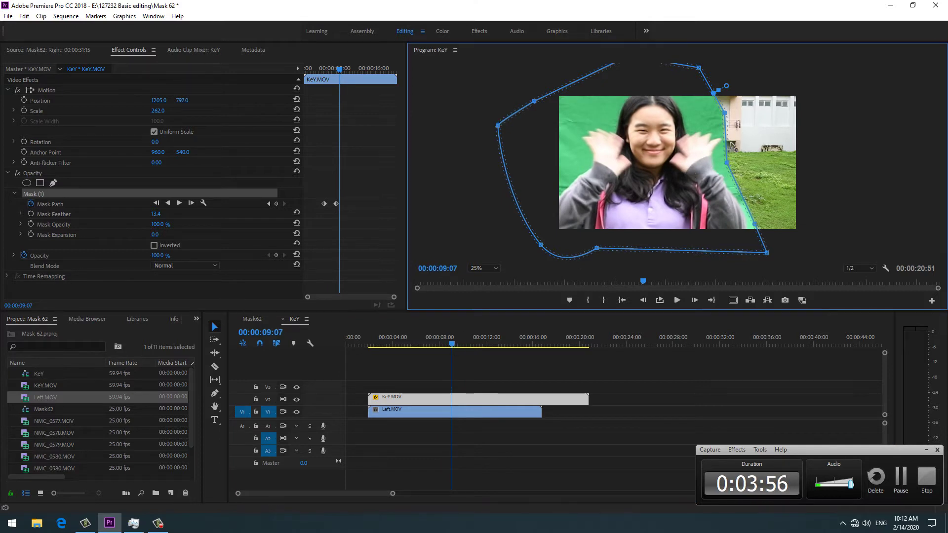
left_click_drag(729, 172, 737, 127)
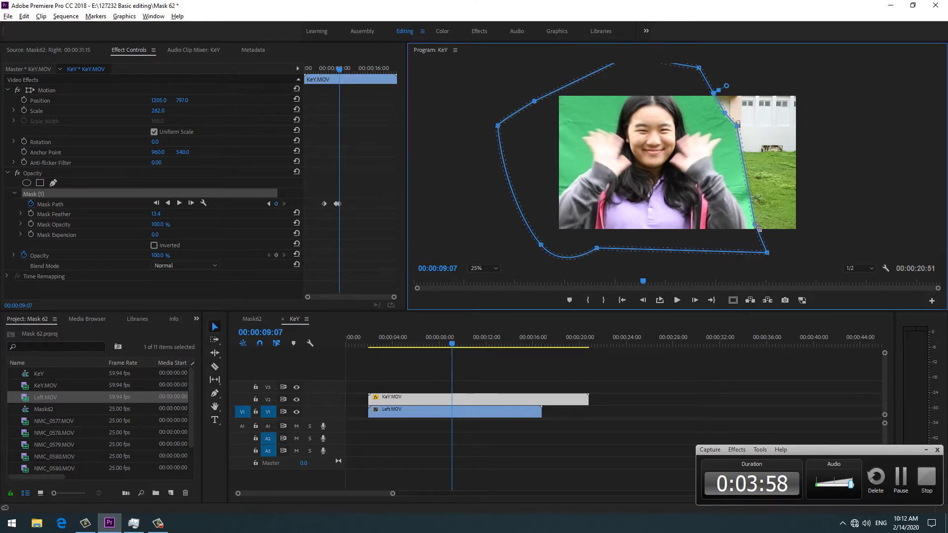
left_click_drag(742, 202, 732, 173)
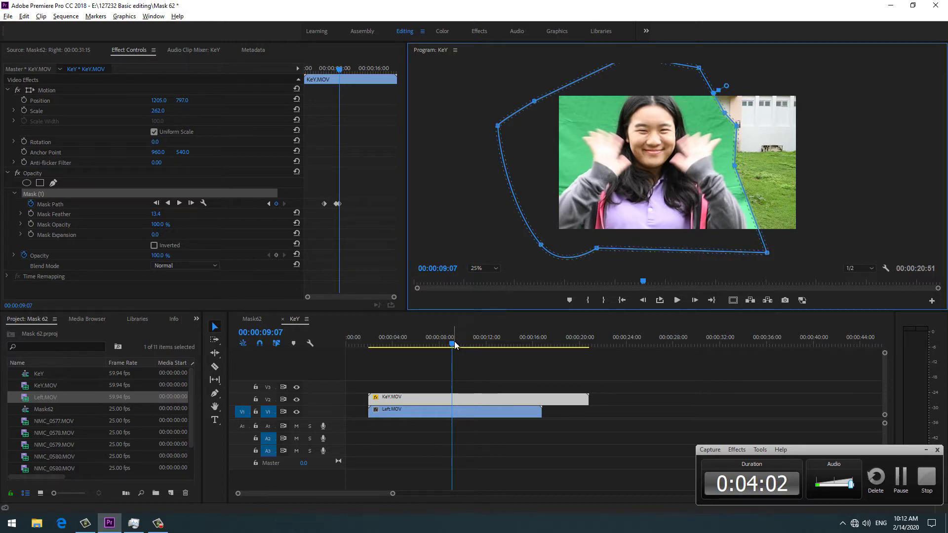
Extend the mask's lower right side around her hand at 00:00:09:53, and nudge its bottom right corner outward at 00:00:09:56.
left_click_drag(455, 345, 461, 348)
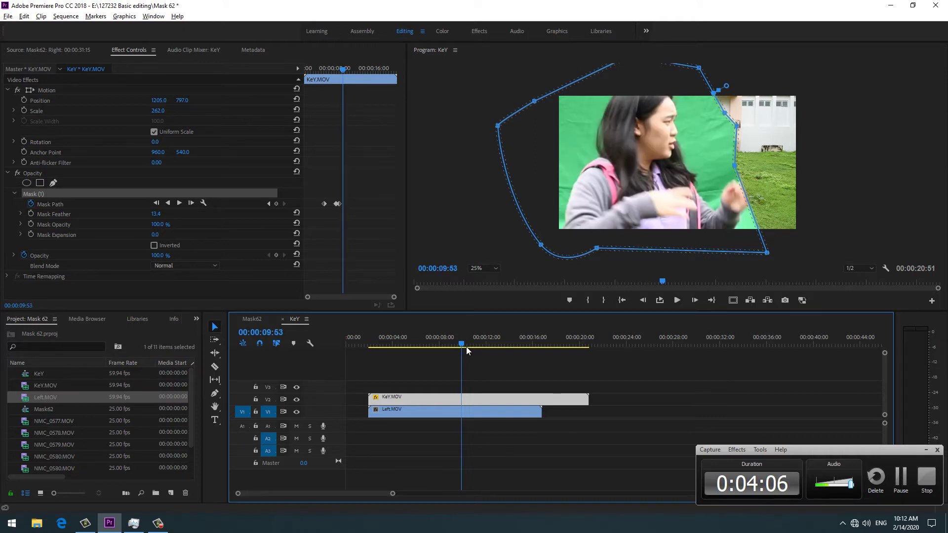
left_click(749, 207)
left_click_drag(761, 190, 773, 172)
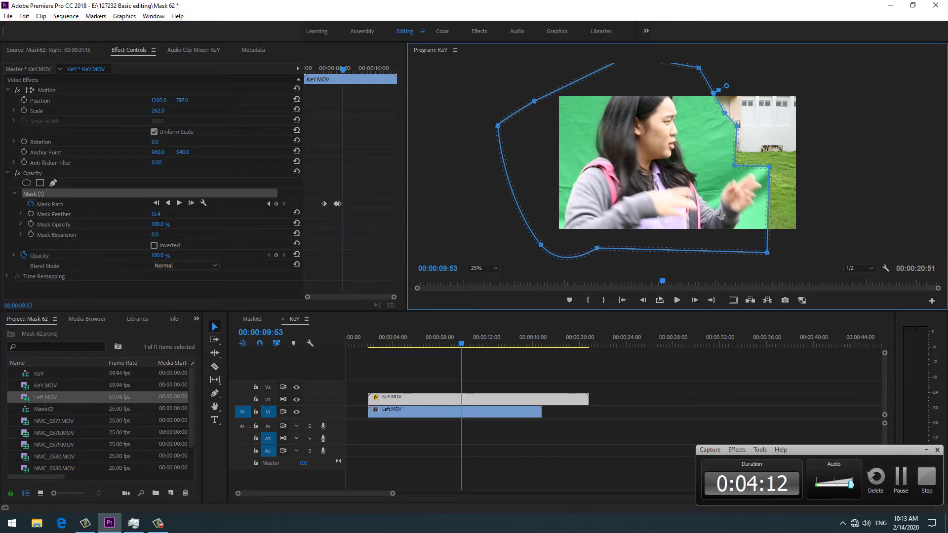
mouse_move(464, 342)
left_mouse_down()
mouse_move(448, 345)
mouse_move(462, 346)
left_mouse_up()
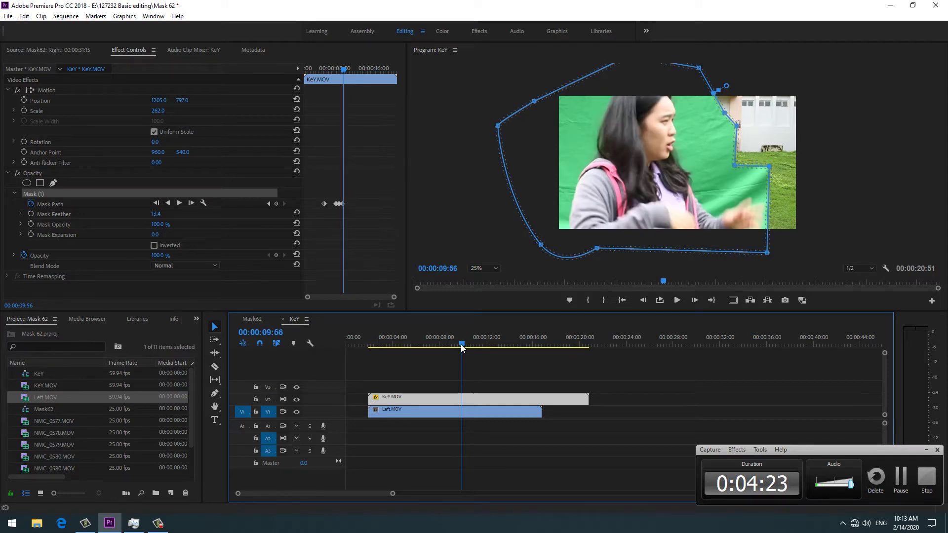
left_click_drag(768, 254, 774, 246)
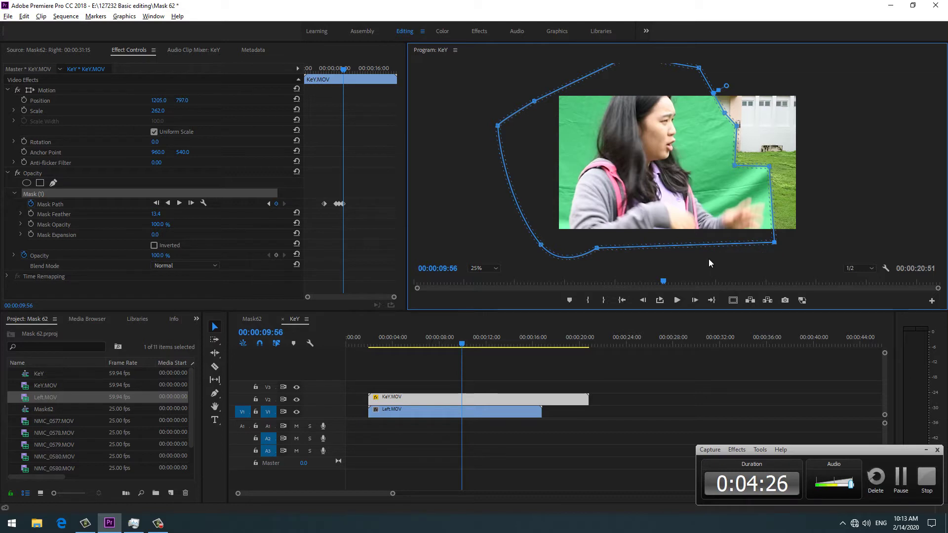
At 00:00:10:44, move the mask's inner right corner point up and outward beyond the woman's elbow.
left_click(462, 346)
left_click_drag(462, 345, 471, 343)
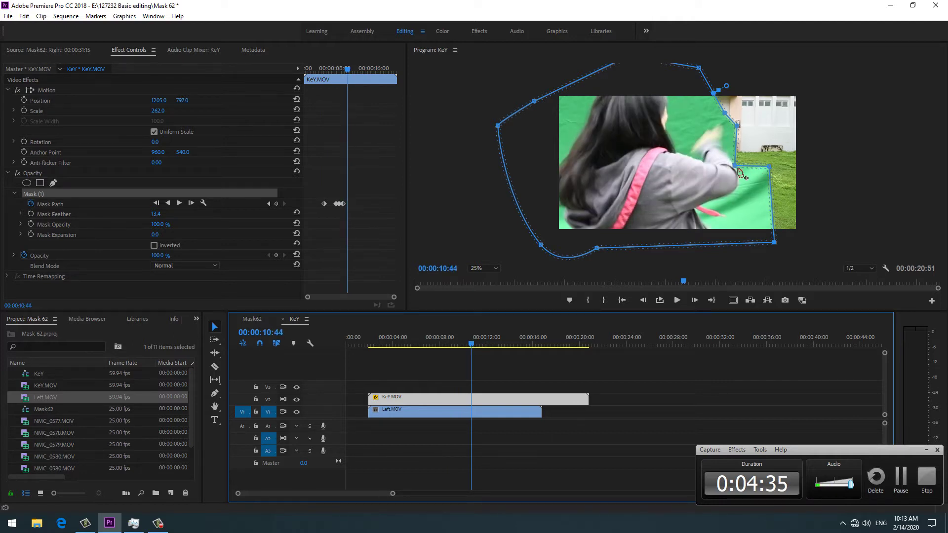
left_click_drag(736, 165, 751, 152)
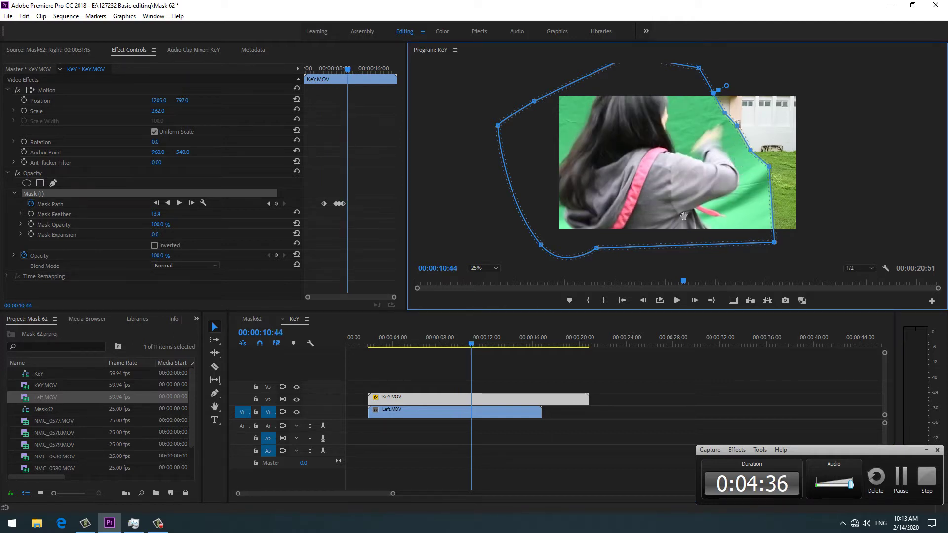
At 00:00:11:04, raise the mask's upper right points above the frame so the outstretched hand is fully enclosed.
left_click_drag(473, 346, 475, 346)
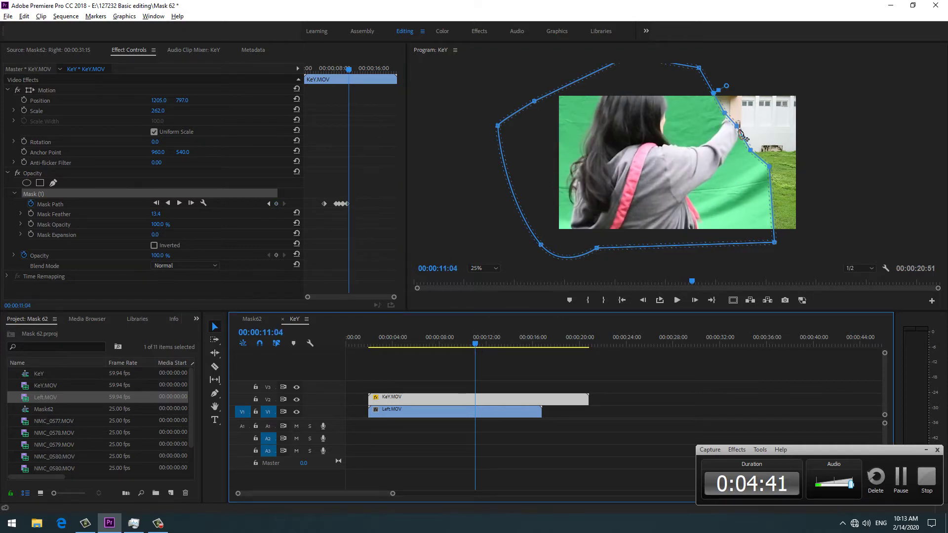
left_click_drag(747, 122, 779, 100)
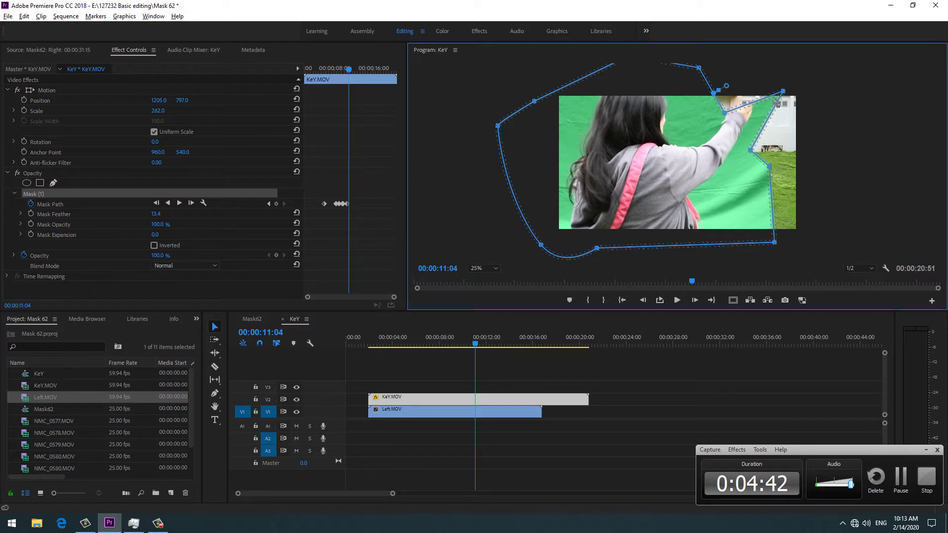
left_click_drag(727, 117, 747, 88)
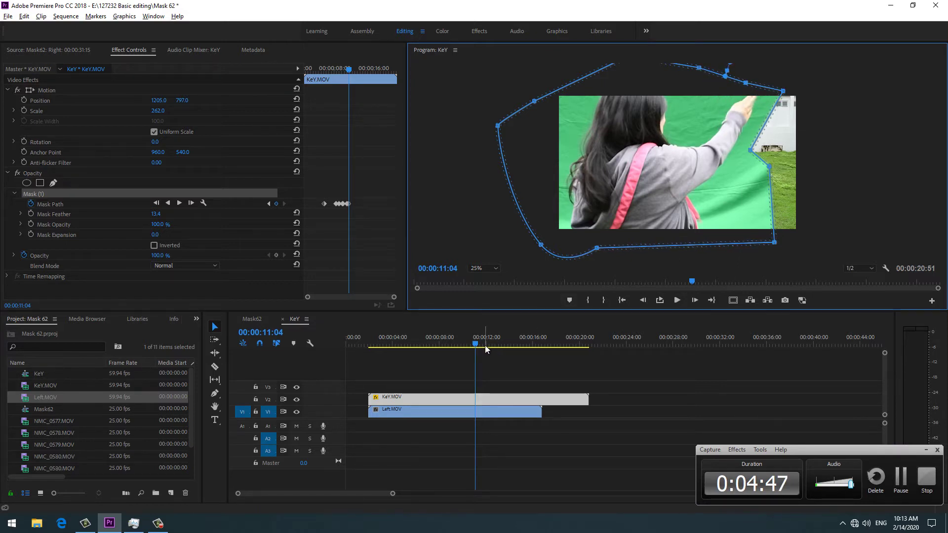
Reshape the mask's right edge around the moving hand at 00:00:10:38, and raise its upper right points above the hand at 00:00:10:39.
left_click_drag(478, 345, 472, 349)
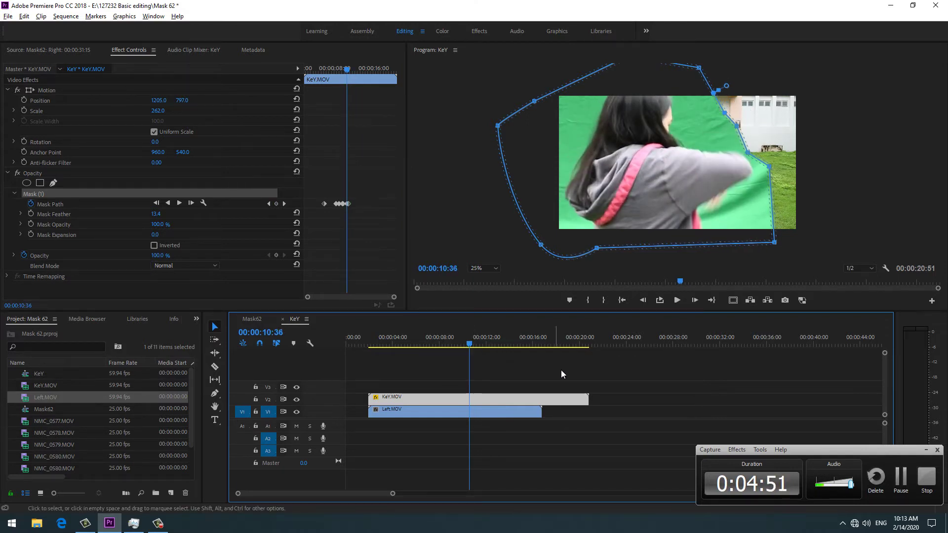
key("Right")
key("Right")
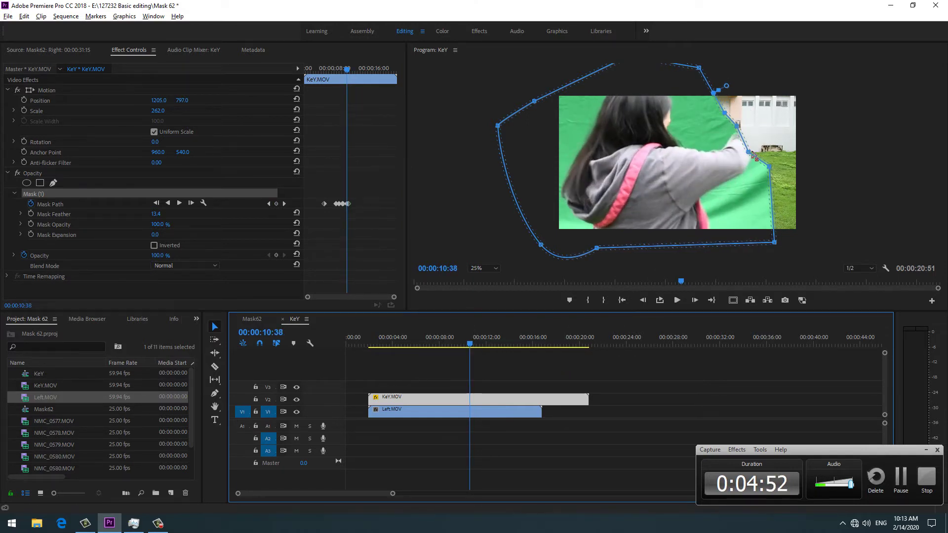
left_click_drag(752, 155, 761, 129)
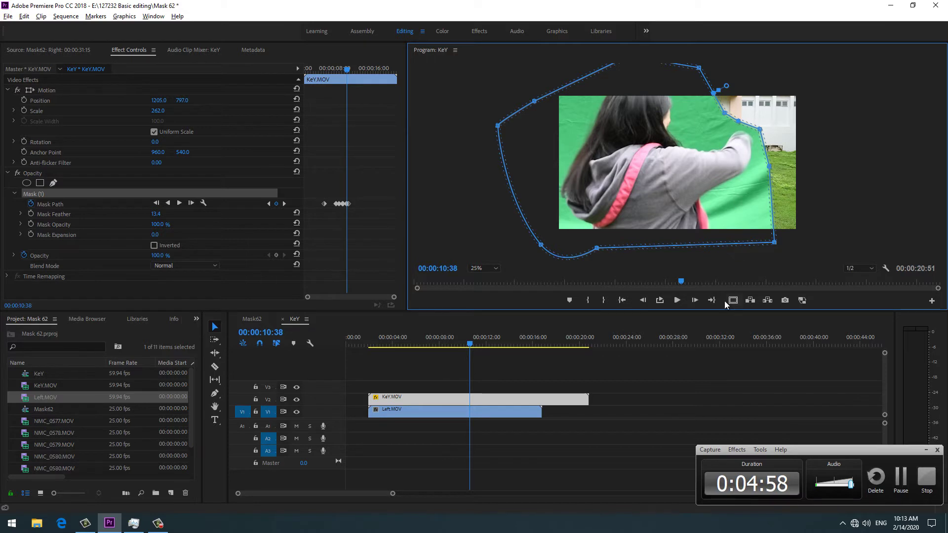
key("Right")
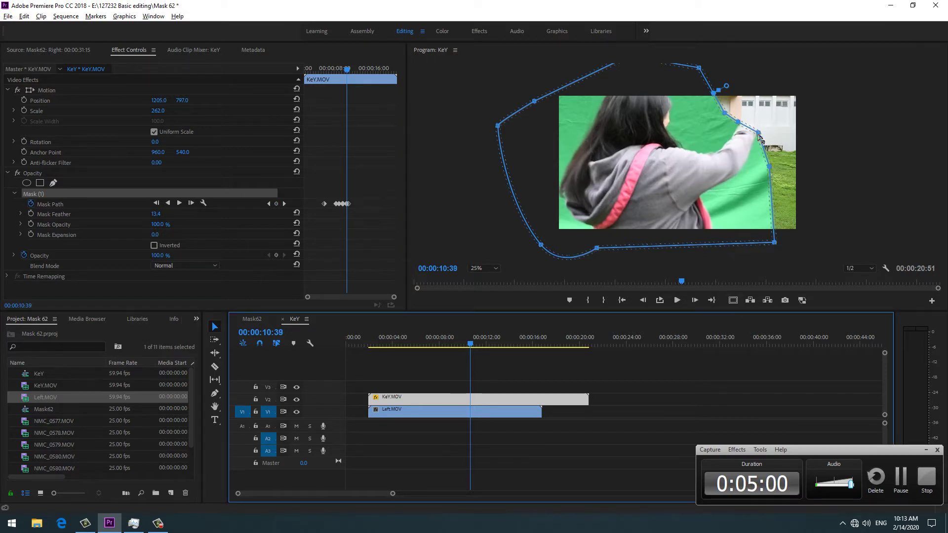
left_click_drag(759, 133, 780, 95)
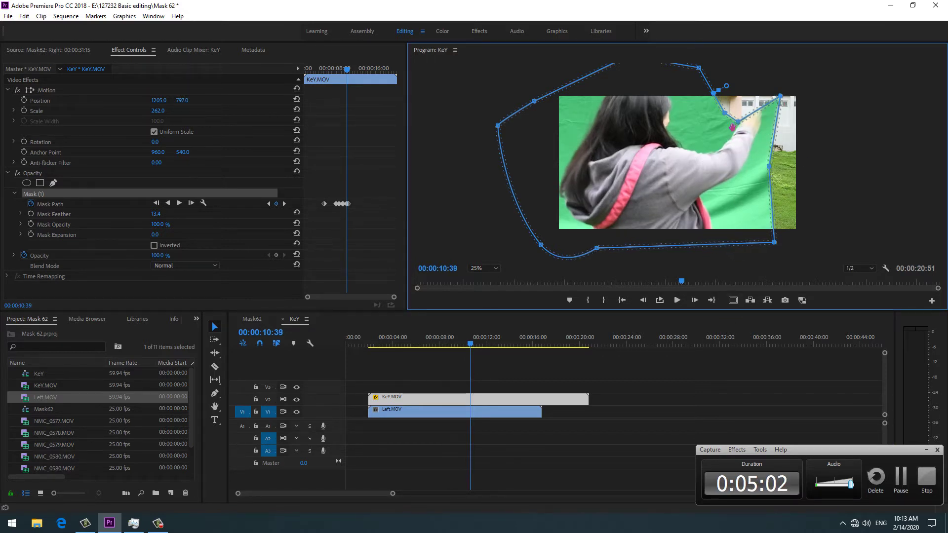
left_click_drag(738, 118, 750, 80)
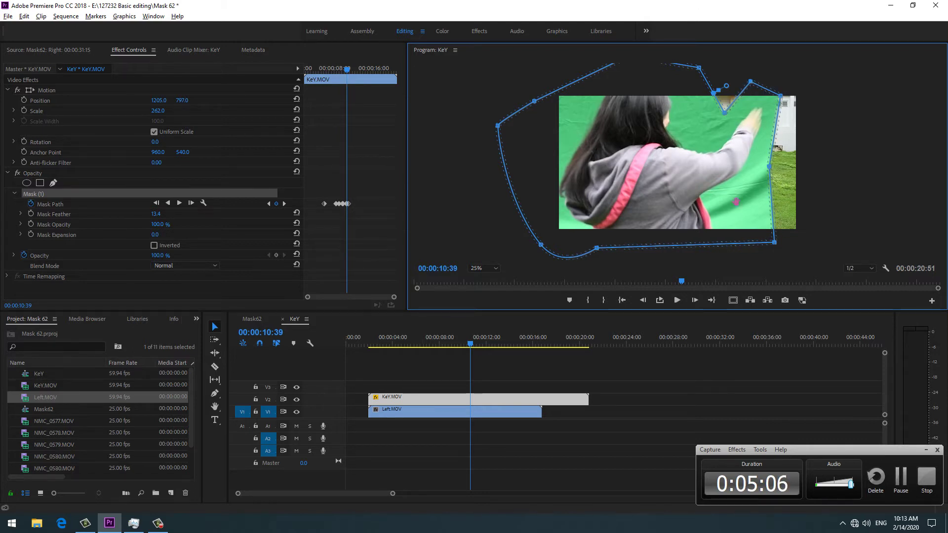
At 00:00:10:40, pull the mask's upper right corner past the top of the frame, clear of the fingertips.
left_click(725, 329)
key("Left")
key("Left")
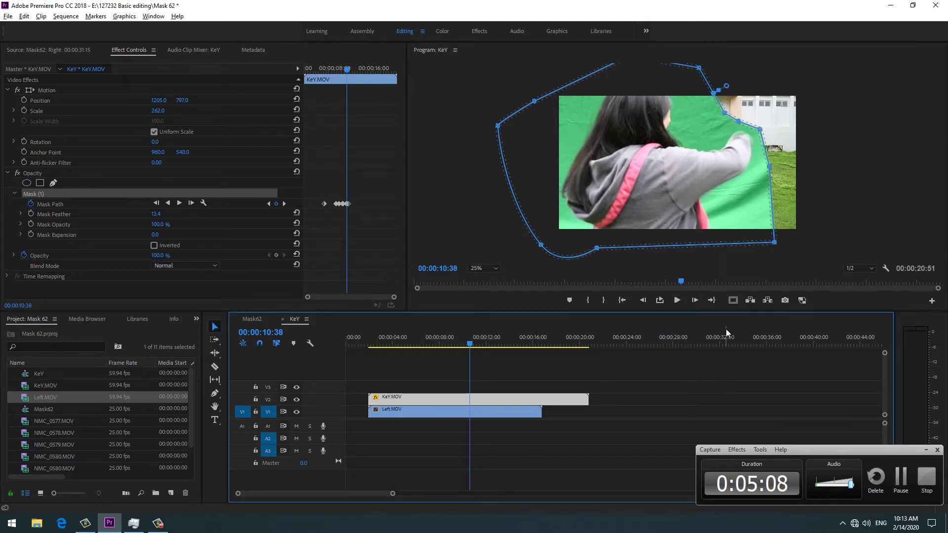
key("Right")
key("Right")
key("Right")
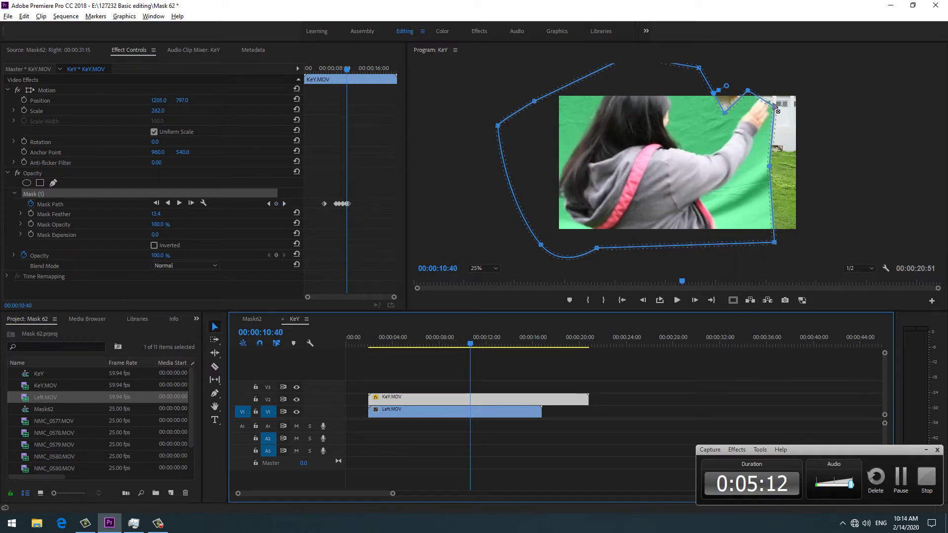
left_click_drag(774, 107, 785, 86)
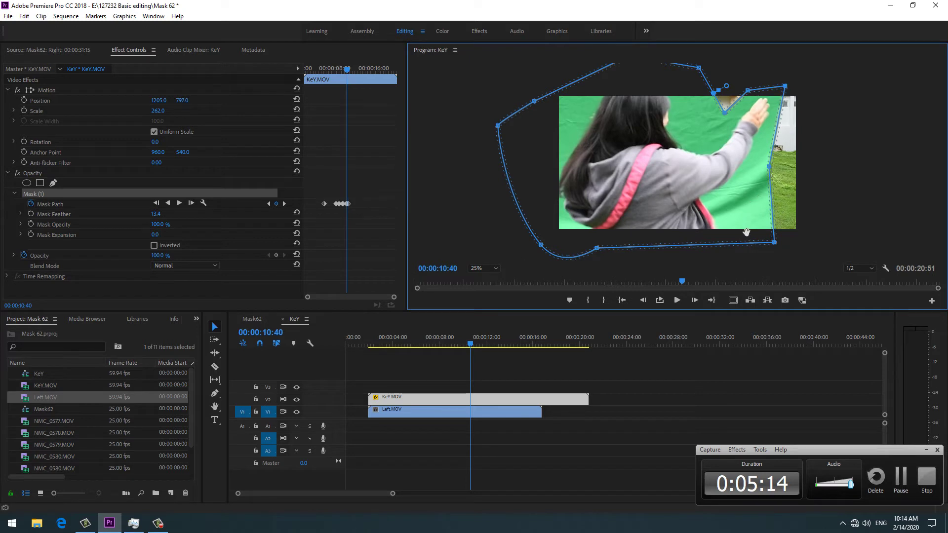
At 00:00:10:42, reselect Mask (1) on KeY.MOV and move its upper right points up and outward to enclose both hands.
left_click(691, 366)
key("Right")
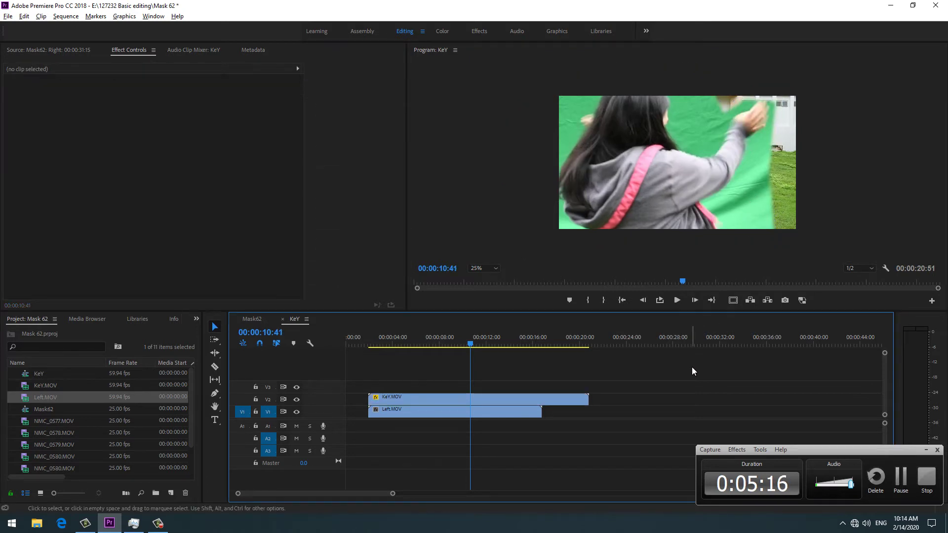
key("Right")
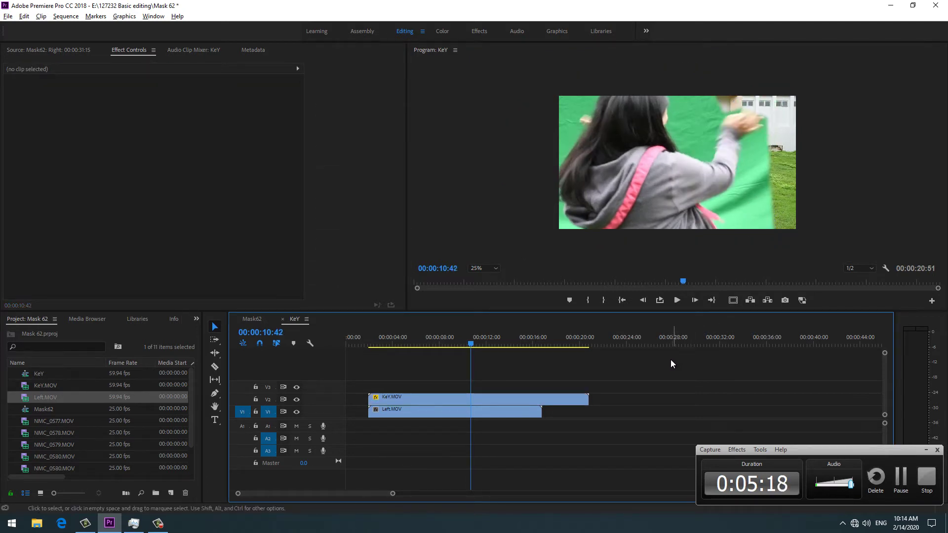
left_click(426, 400)
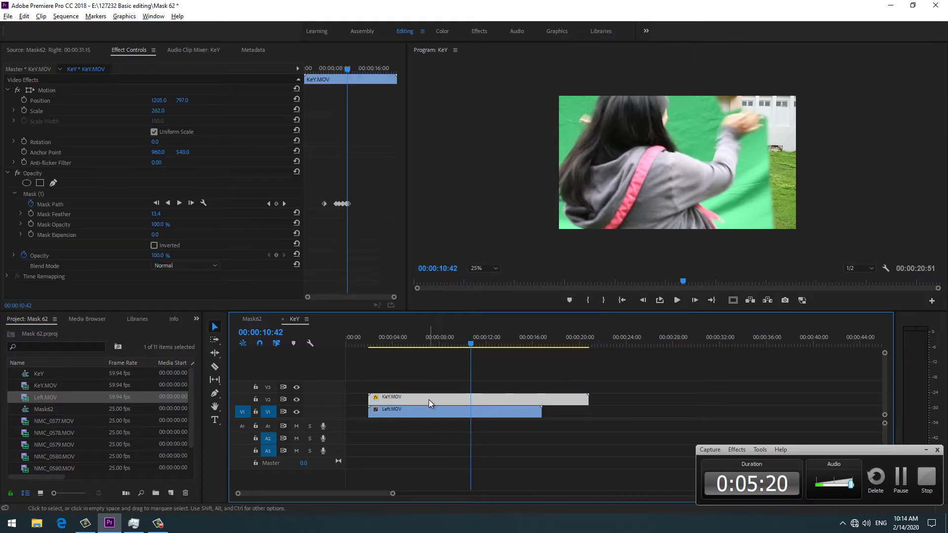
left_click(73, 194)
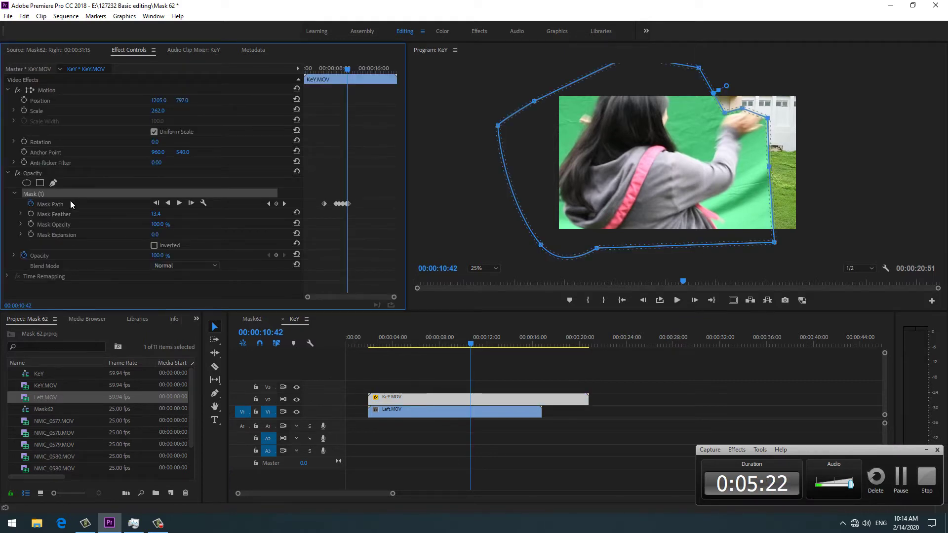
key("Left")
key("Left")
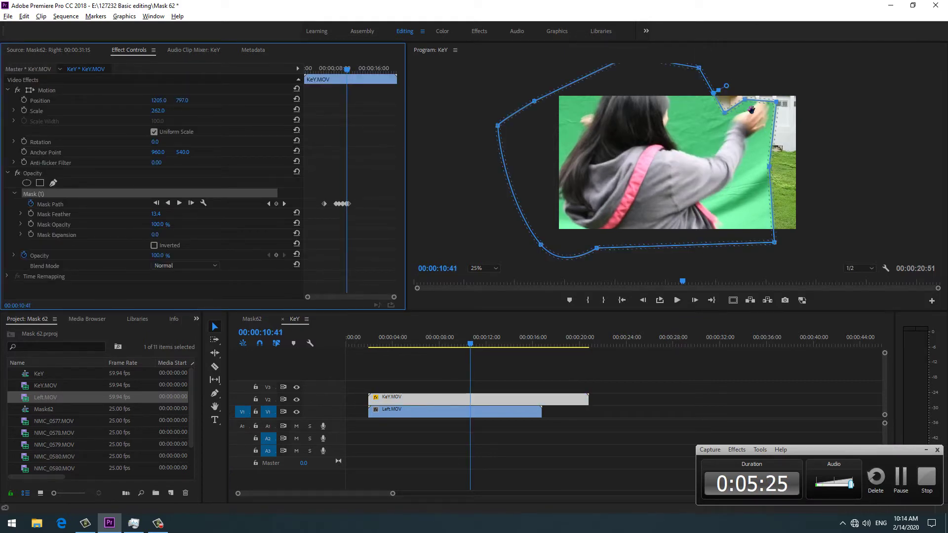
key("Right")
key("Right")
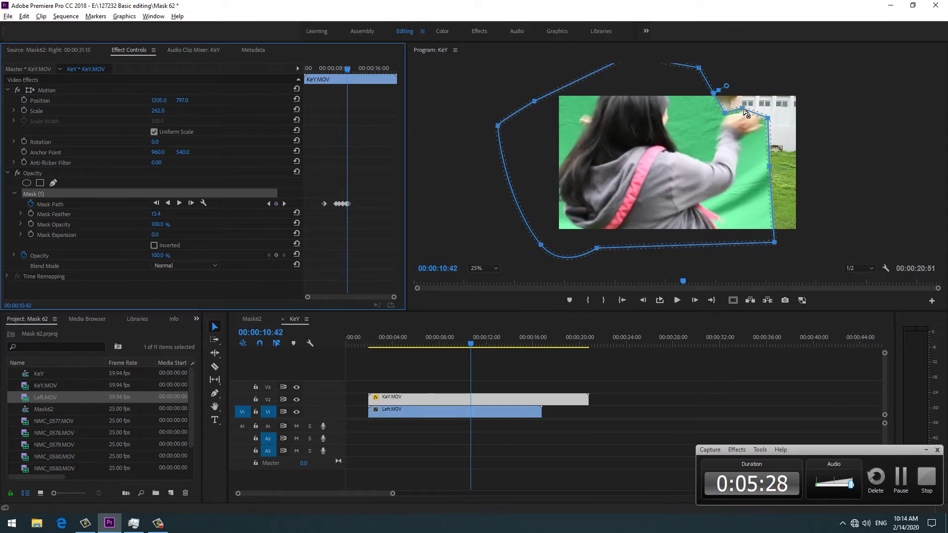
left_click_drag(745, 112, 780, 103)
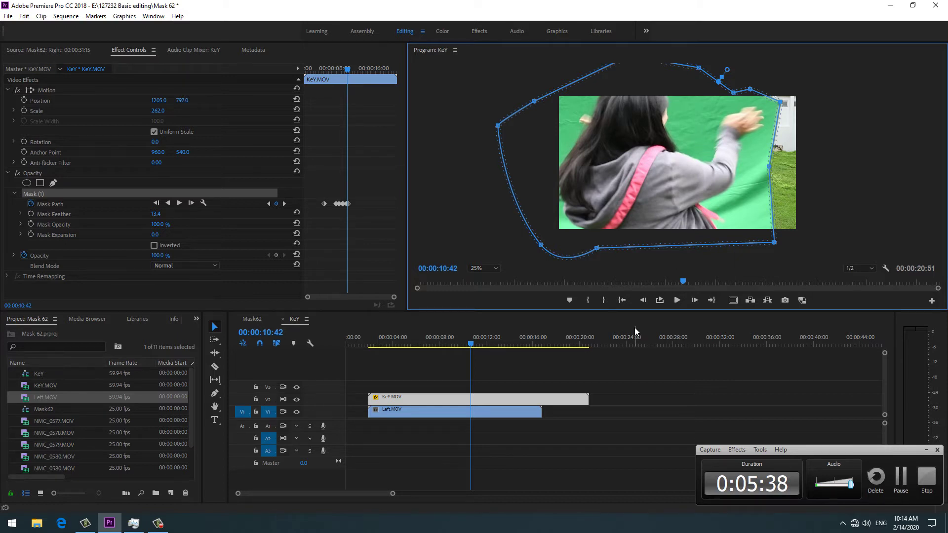
At 00:00:15:02, move the notch point on the mask's right edge outward so it clears the woman's face.
left_click(633, 341)
left_click(526, 344)
mouse_move(527, 345)
left_mouse_down()
mouse_move(514, 340)
mouse_move(531, 344)
left_mouse_up()
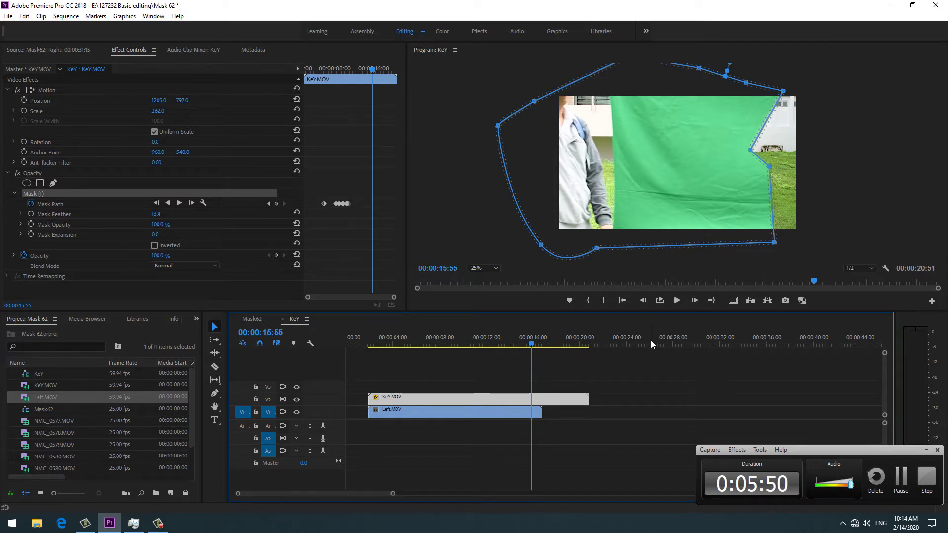
left_click(531, 344)
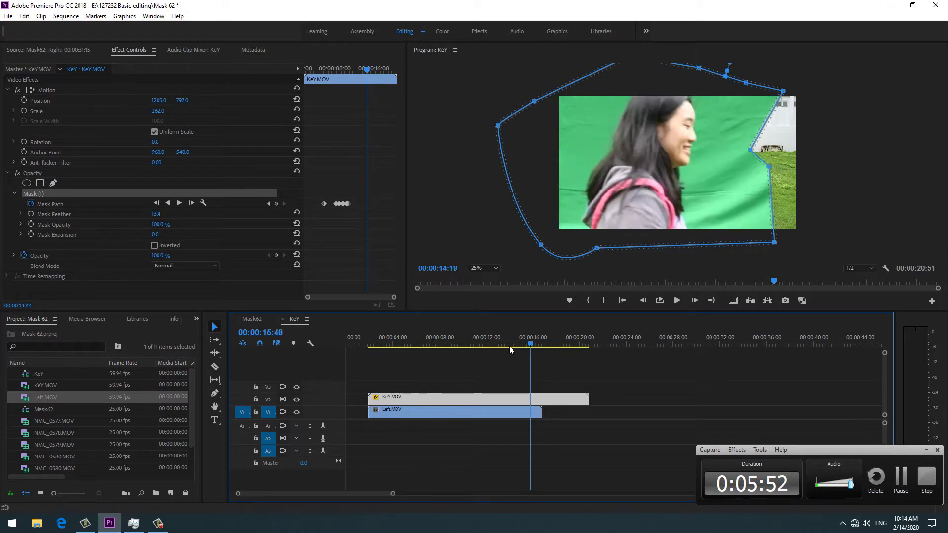
left_click_drag(508, 345, 484, 354)
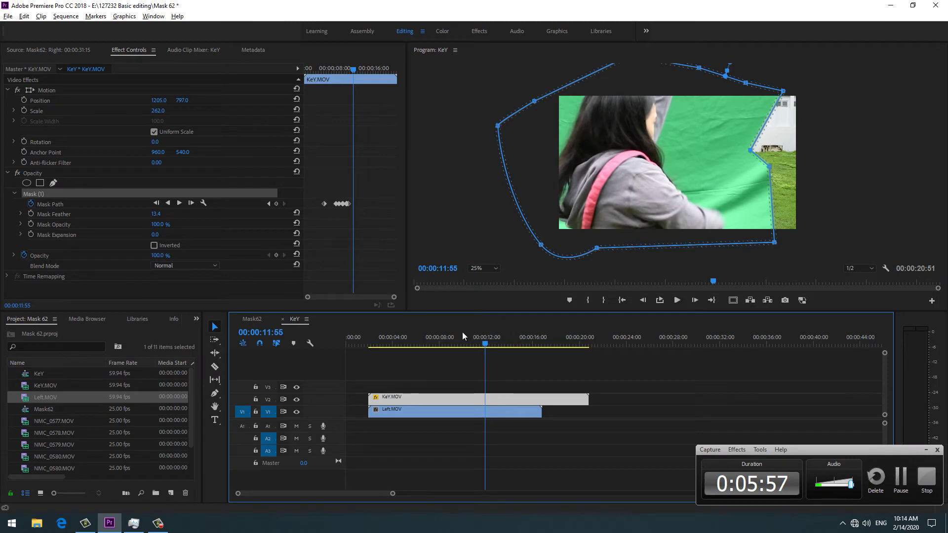
left_click(487, 344)
left_click_drag(488, 342, 523, 341)
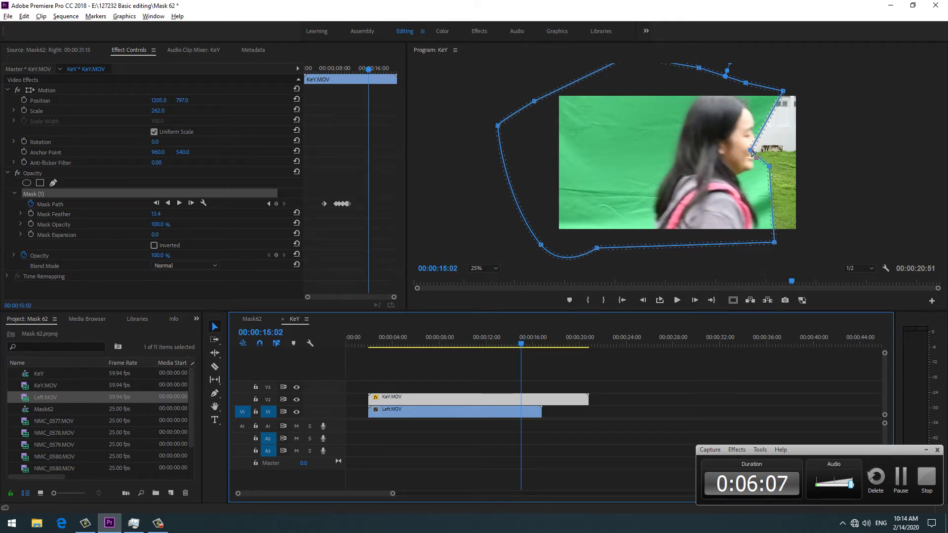
left_click_drag(751, 154, 777, 150)
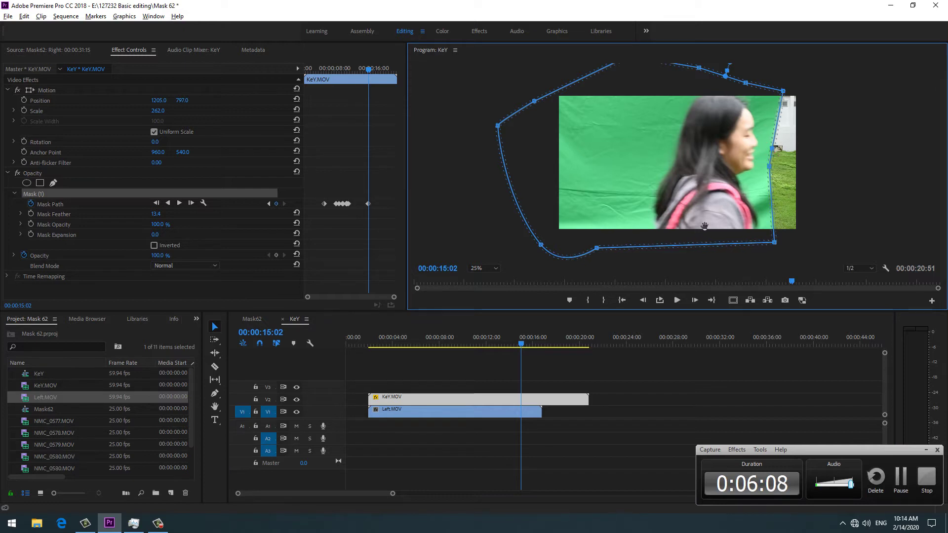
Shift the mask rightward as the woman walks out, moving it completely off the frame's right edge at 00:00:16:13.
left_click_drag(521, 345, 526, 345)
left_click_drag(629, 176, 809, 175)
left_click_drag(525, 346, 535, 342)
left_click_drag(738, 183, 855, 181)
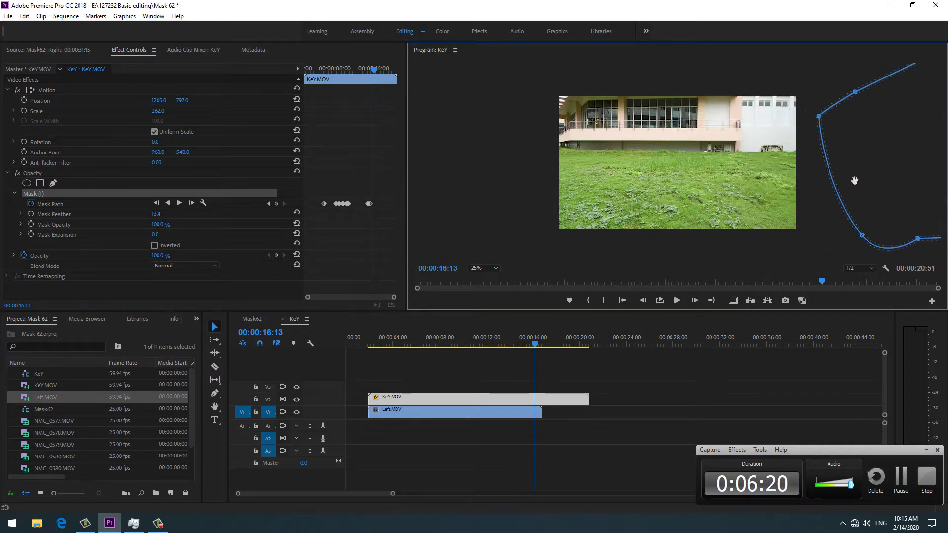
At 00:00:10:38, move the two upper right points of the KeY.MOV mask up and outward, past the frame's edges and clear of the hand.
left_click_drag(534, 343, 470, 366)
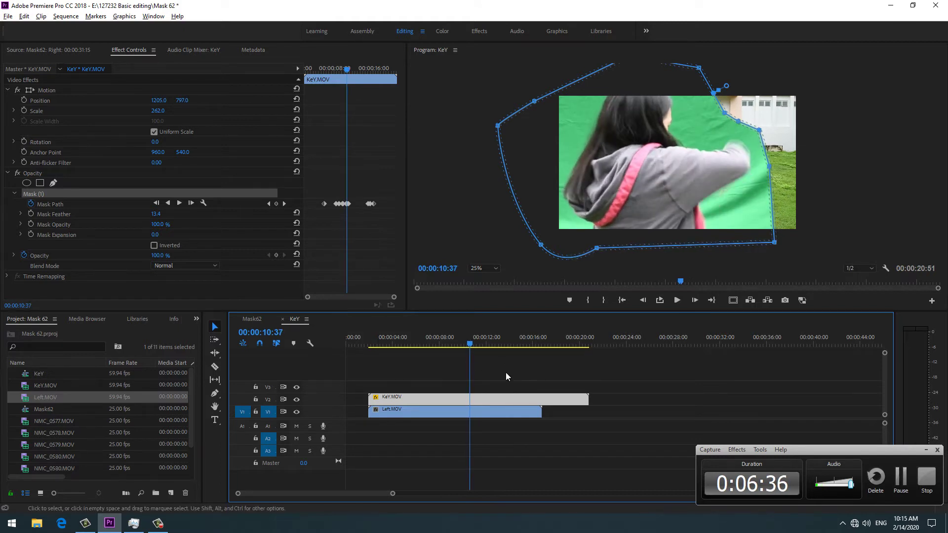
key("Right")
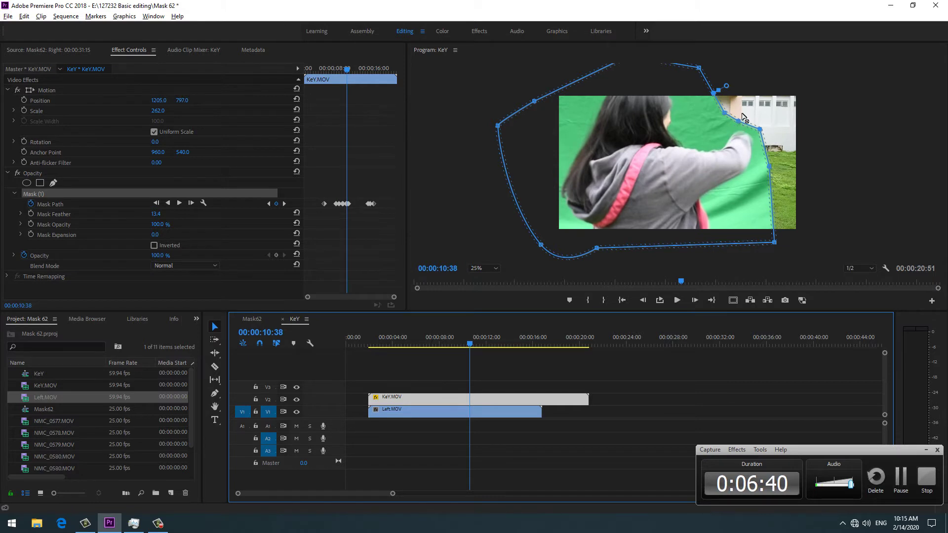
left_click_drag(742, 115, 761, 93)
left_click_drag(763, 131, 798, 105)
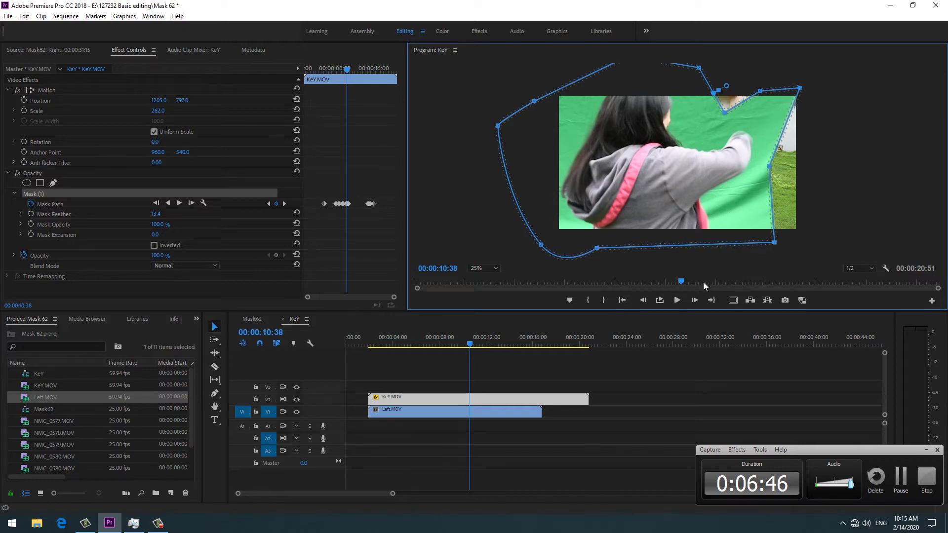
At 00:00:10:43, raise the mask's upper right points above the frame and push its right edge outward around the raised hand.
left_click(706, 324)
key("Right")
key("Right")
key("Right")
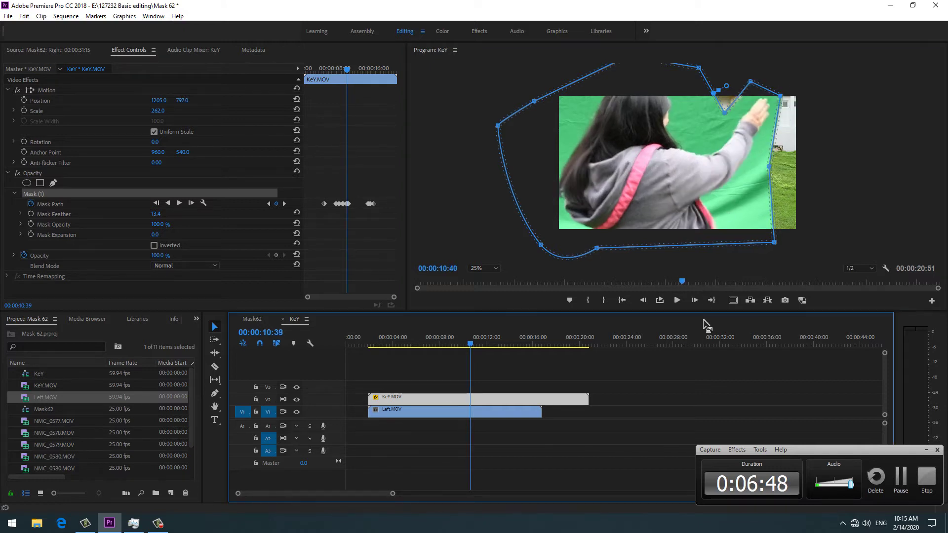
key("Right")
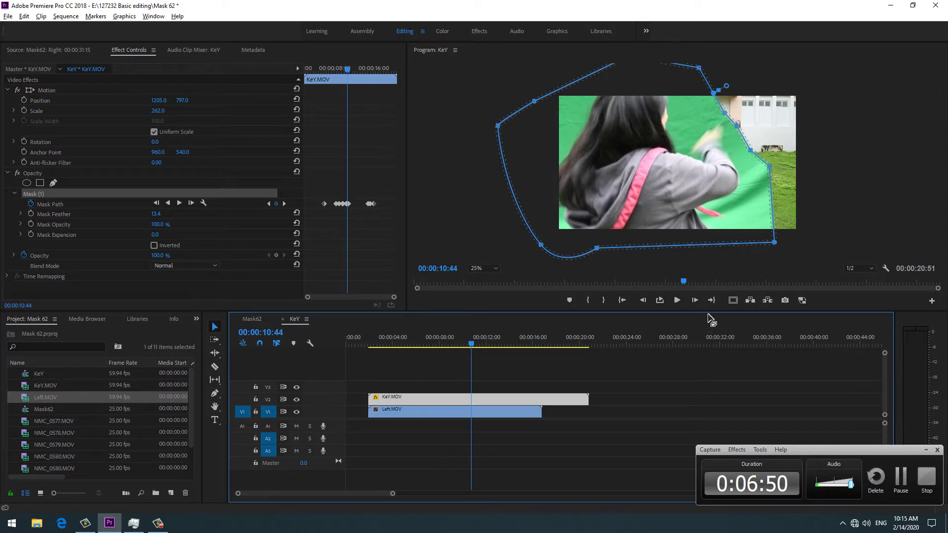
key("Left")
left_click_drag(743, 108, 736, 85)
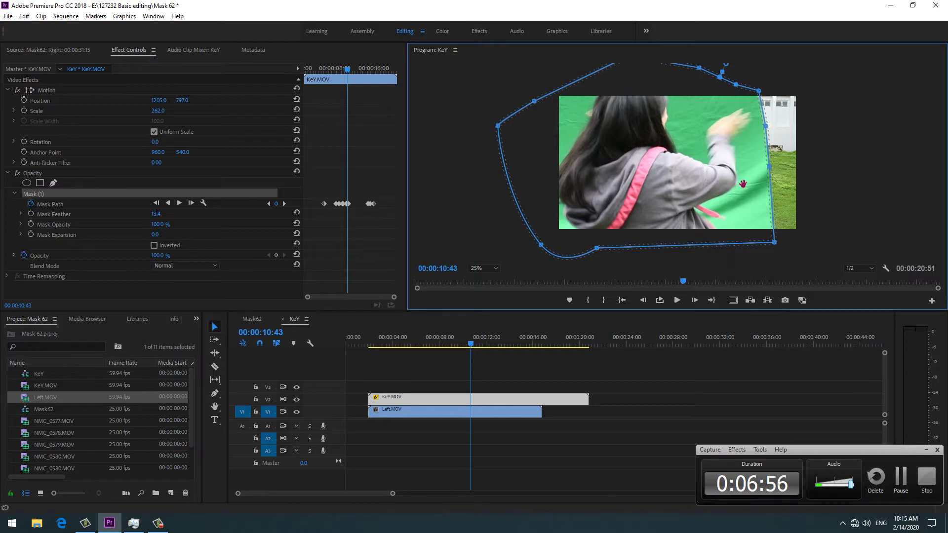
At 00:00:10:52, move the mask's upper right points above the frame and straighten its right edge beyond the outstretched hand.
left_click(645, 326)
key("Right")
key("Right")
key("Right")
key("Right")
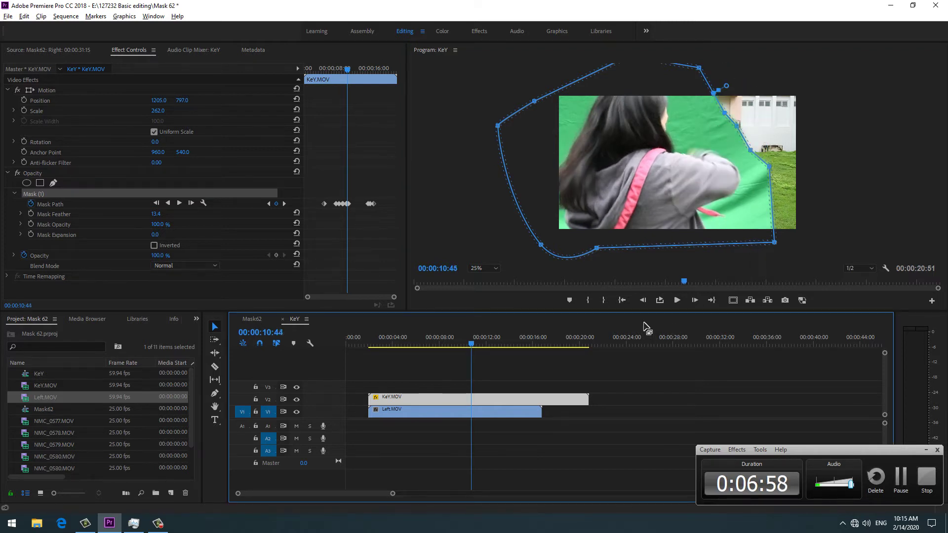
key("Right")
key("Right")
key("Right")
key("Right")
key("Right")
key("Right")
key("Right")
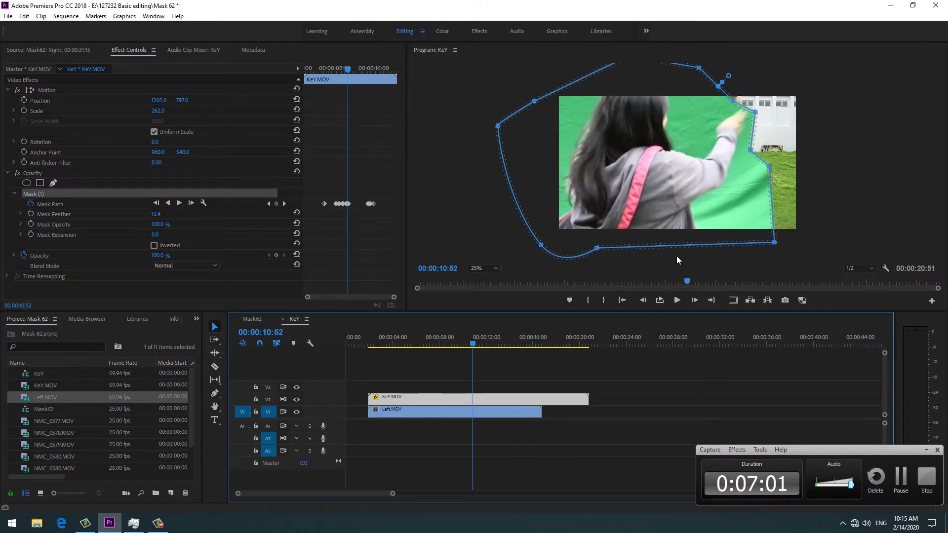
key("Left")
key("Left")
left_click_drag(751, 151, 737, 90)
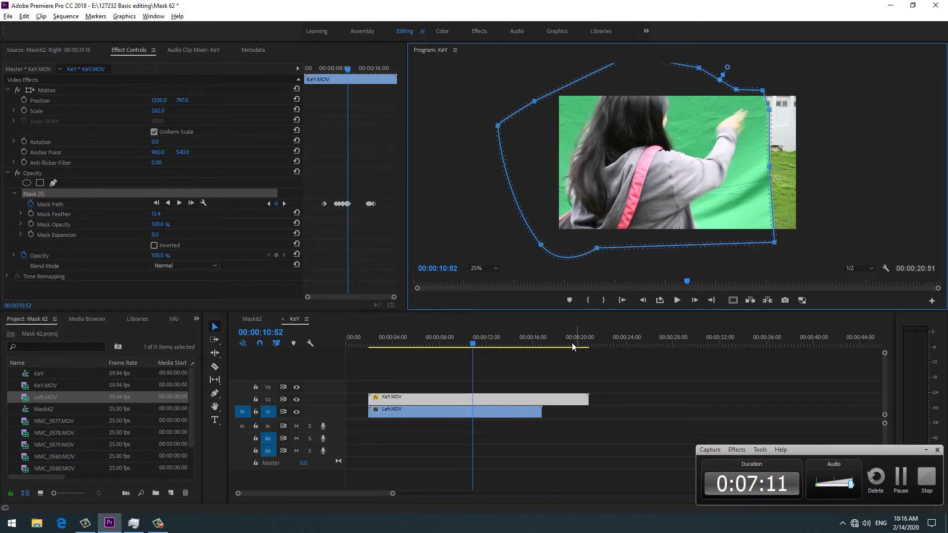
Check the mask frame by frame up to 00:00:11:31 and nudge the notch point on its right edge slightly outward there.
left_click(491, 324)
key("Right")
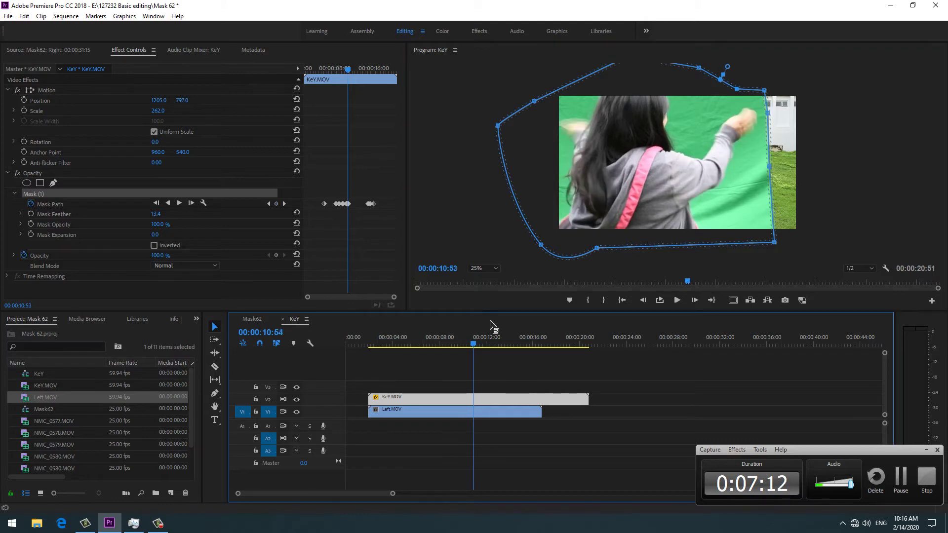
key("Right")
key("Right")
key("Right")
key("Right")
key("Right")
key("Right")
key("Right")
key("Right")
key("Right")
key("Right")
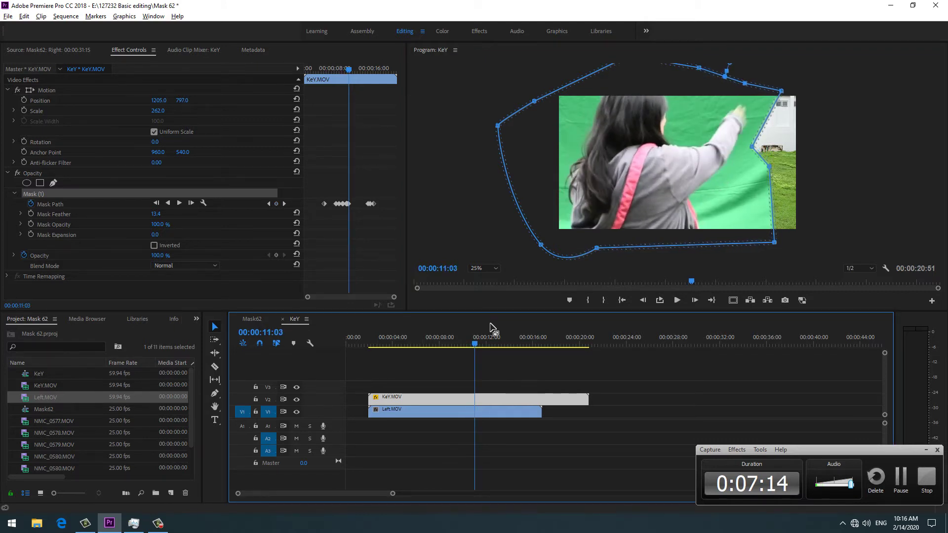
key("Right")
key("Right")
key("Right")
key("Right")
key("Right")
key("Right")
key("Right")
key("Right")
key("Right")
key("Right")
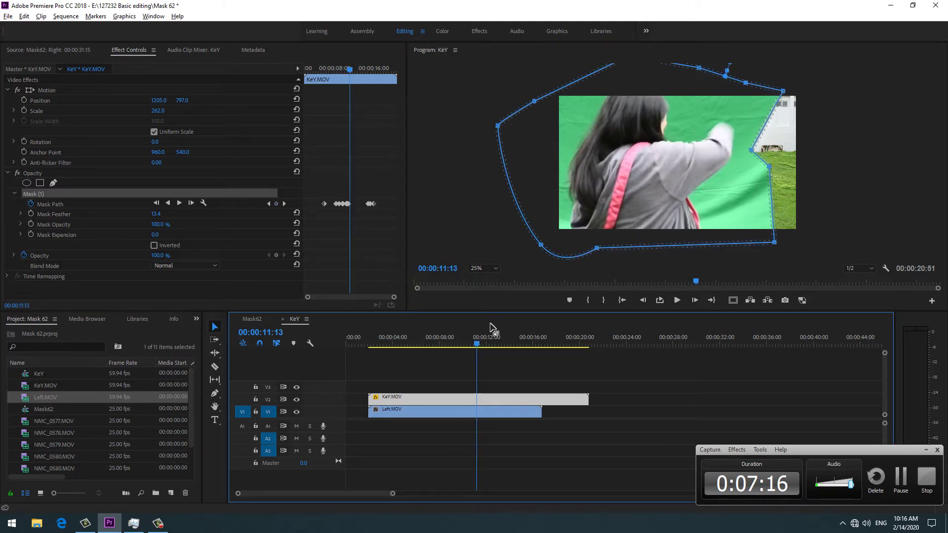
key("Right")
key("Right")
key("Right")
key("Right")
key("Right")
key("Right")
key("Right")
key("Right")
key("Right")
key("Right")
key("Right")
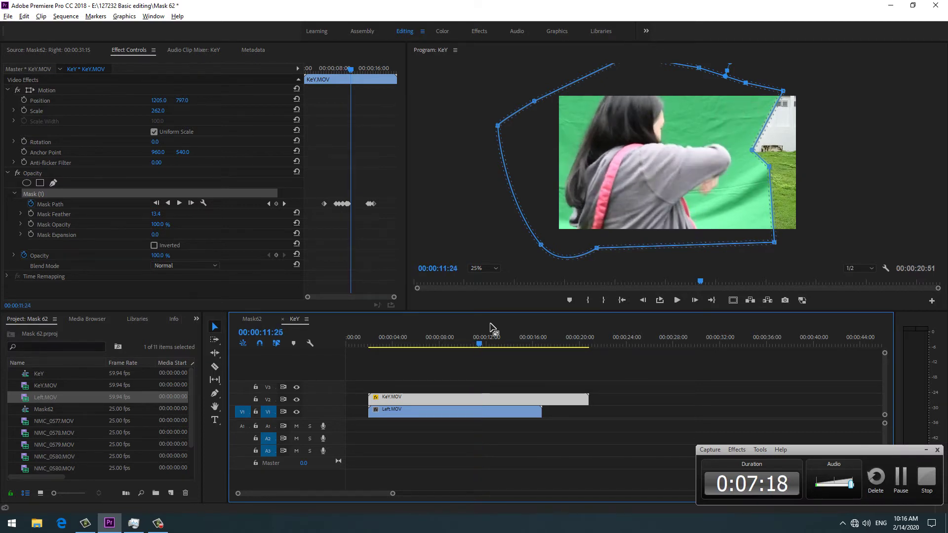
key("Right")
key("Right")
key("Right")
key("Right")
key("Right")
key("Right")
key("Right")
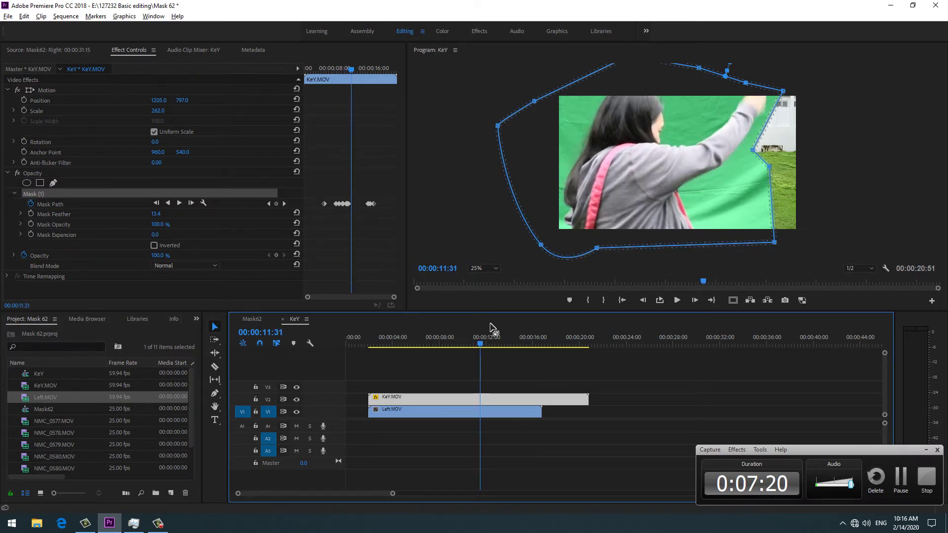
left_click_drag(754, 150, 756, 149)
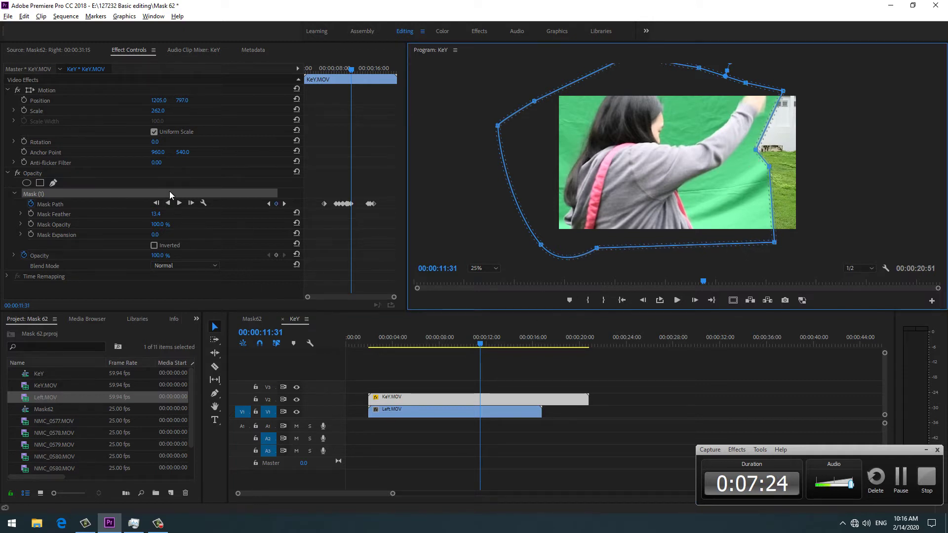
Set the Mask Expansion of Mask (1) to 21.0 and start keyframing it at 00:00:11:33.
left_click(139, 194)
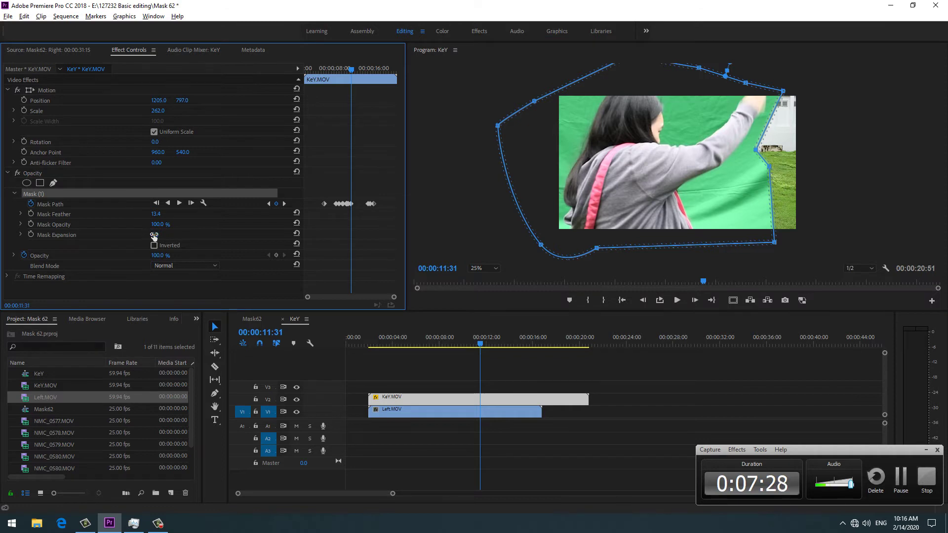
left_click_drag(153, 236, 171, 236)
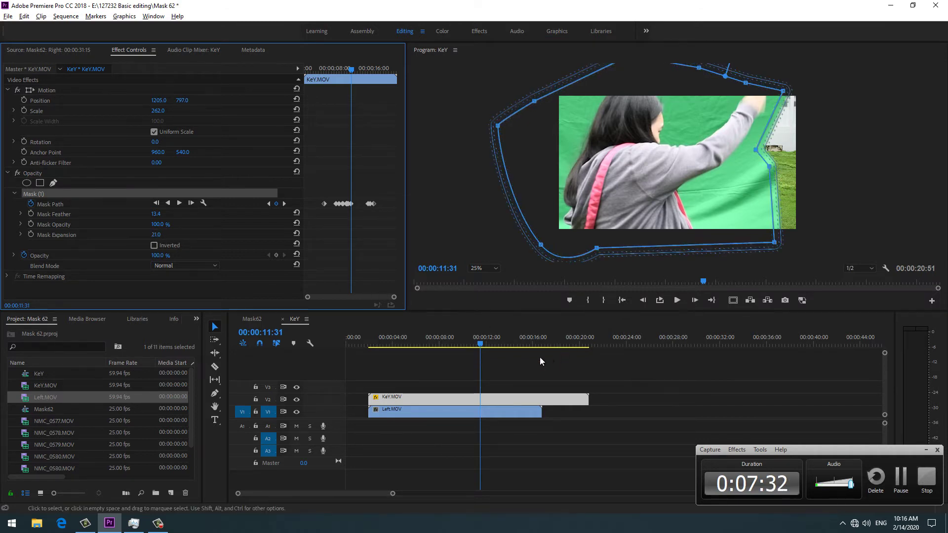
key("Right")
key("Right")
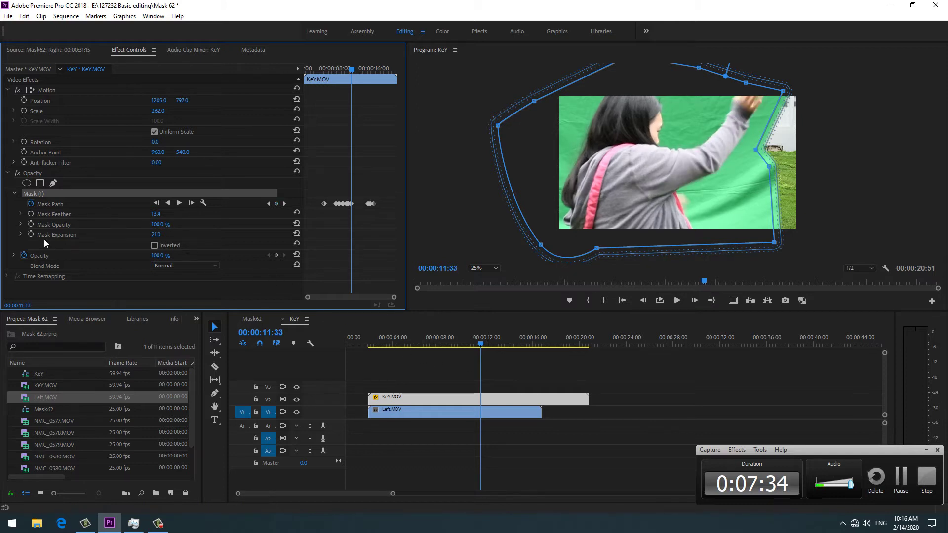
left_click(29, 235)
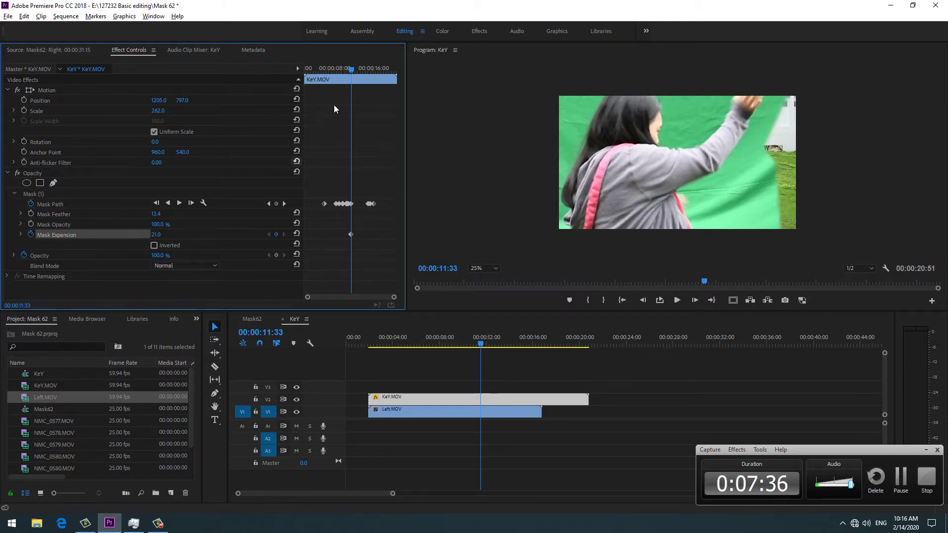
Keyframe the Mask Expansion of Mask (1) at -26.0 at 00:00:15:49 and at 20.0 at 00:00:14:49.
left_click_drag(348, 67, 372, 67)
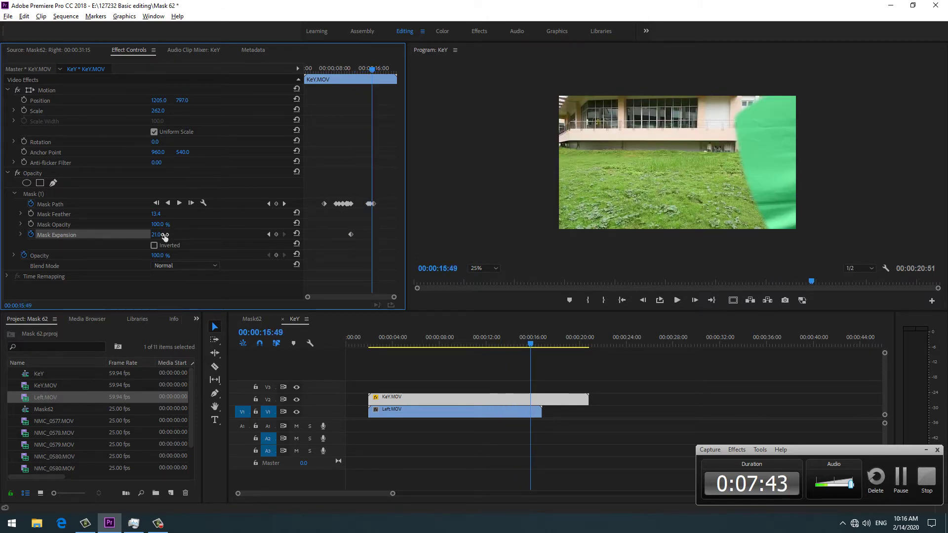
left_click_drag(161, 236, 132, 241)
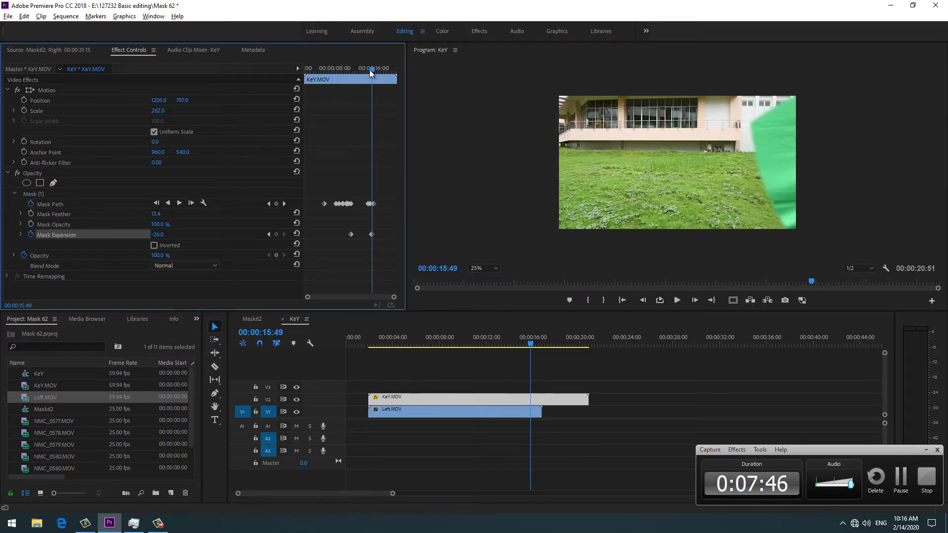
left_click_drag(369, 70, 367, 72)
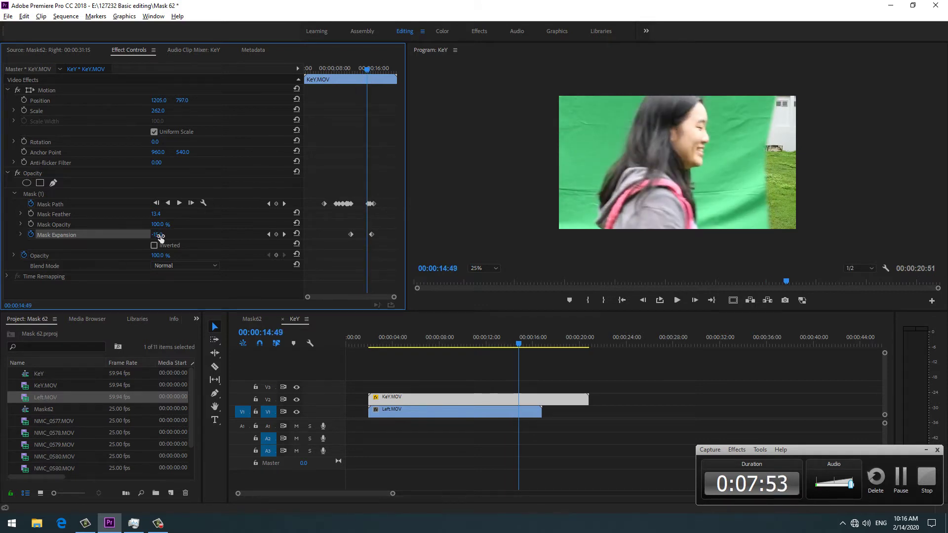
left_click_drag(158, 236, 180, 239)
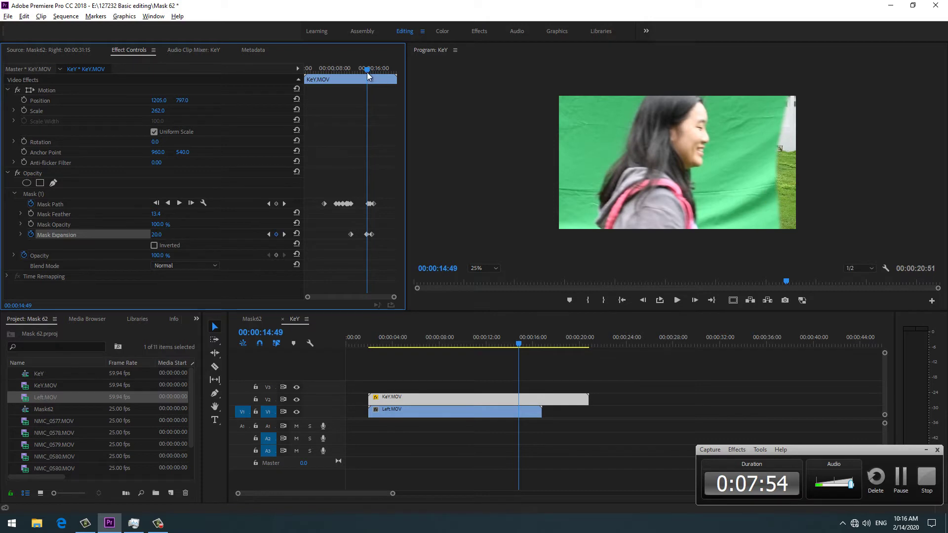
left_click_drag(367, 70, 362, 73)
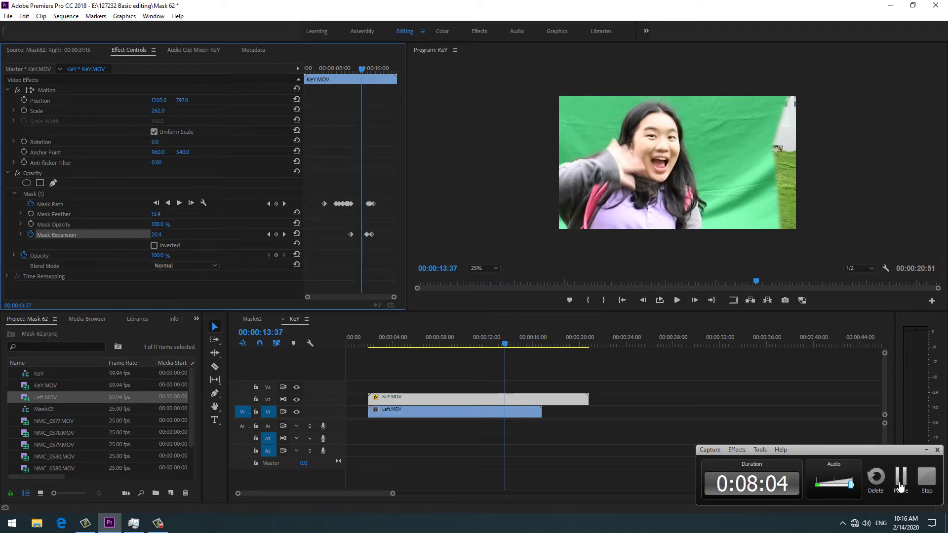
left_click(900, 486)
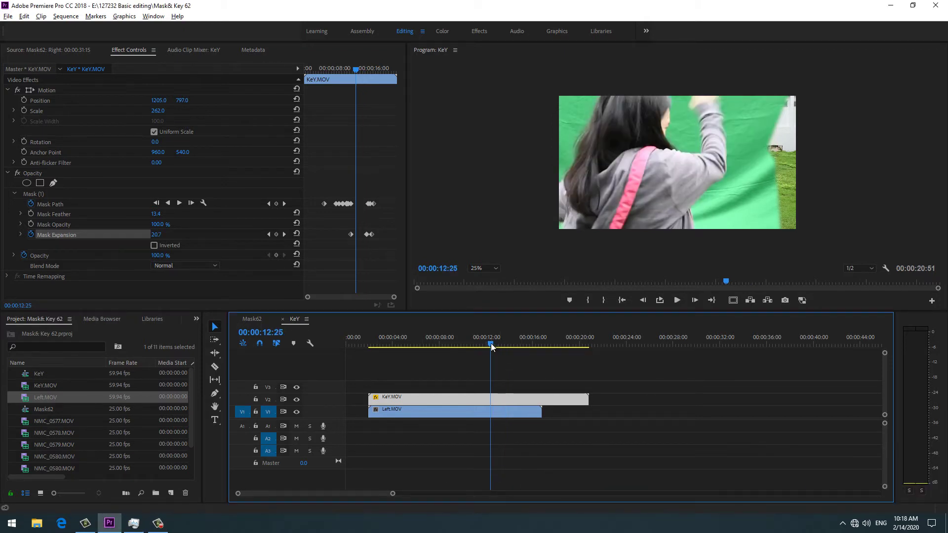
At 00:00:11:55, apply the Color Key effect from the Keying group of the video effects to KeY.MOV.
mouse_move(491, 345)
left_mouse_down()
mouse_move(451, 347)
mouse_move(523, 343)
mouse_move(456, 354)
mouse_move(487, 357)
left_mouse_up()
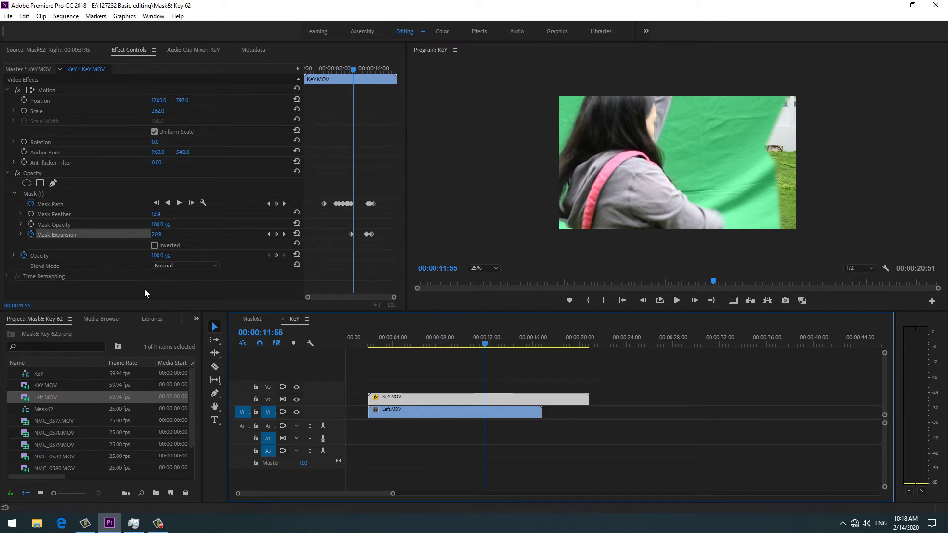
left_click(127, 292)
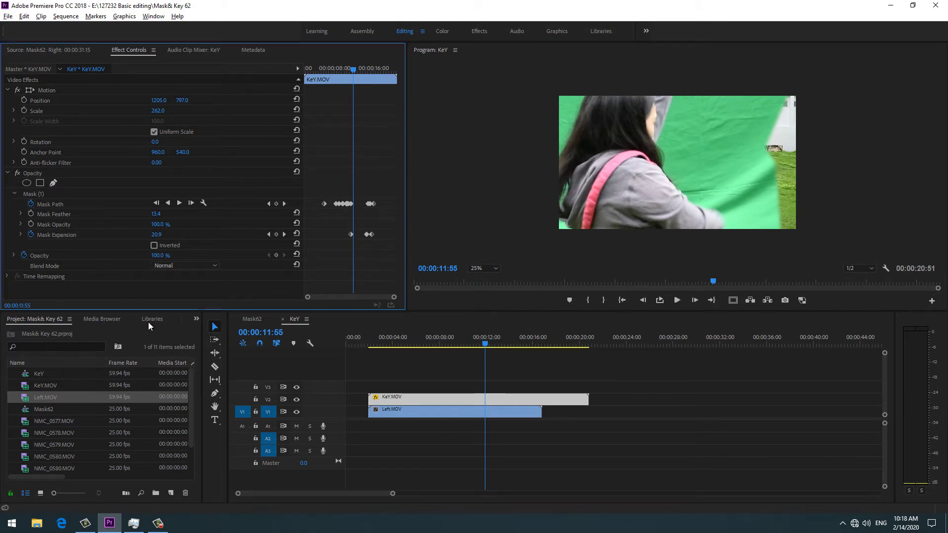
left_click(196, 322)
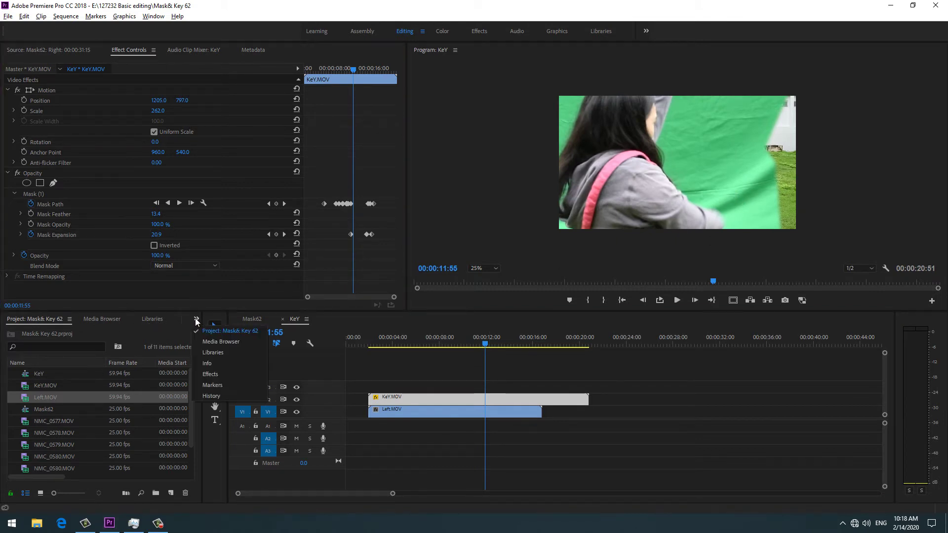
left_click(221, 371)
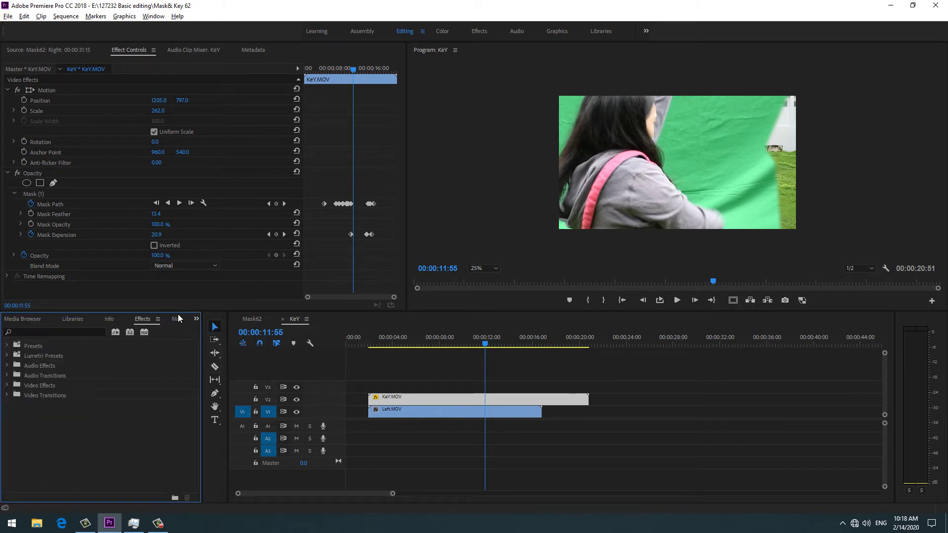
left_click(197, 319)
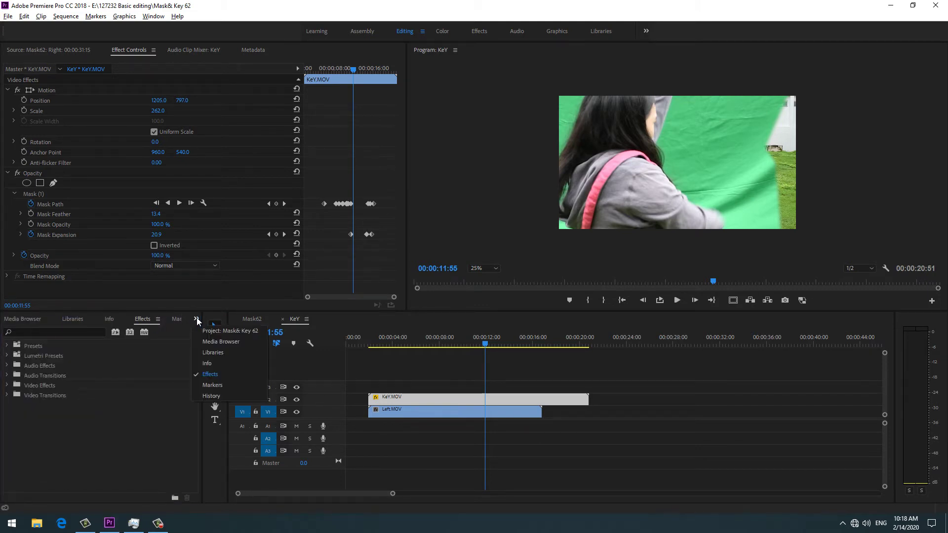
left_click(56, 331)
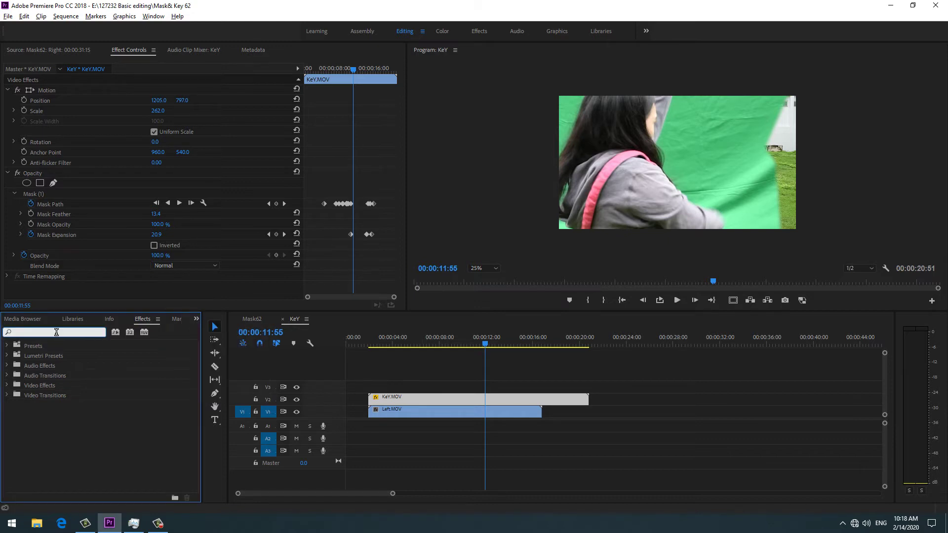
left_click(7, 385)
scroll(20, 387, "down", 2)
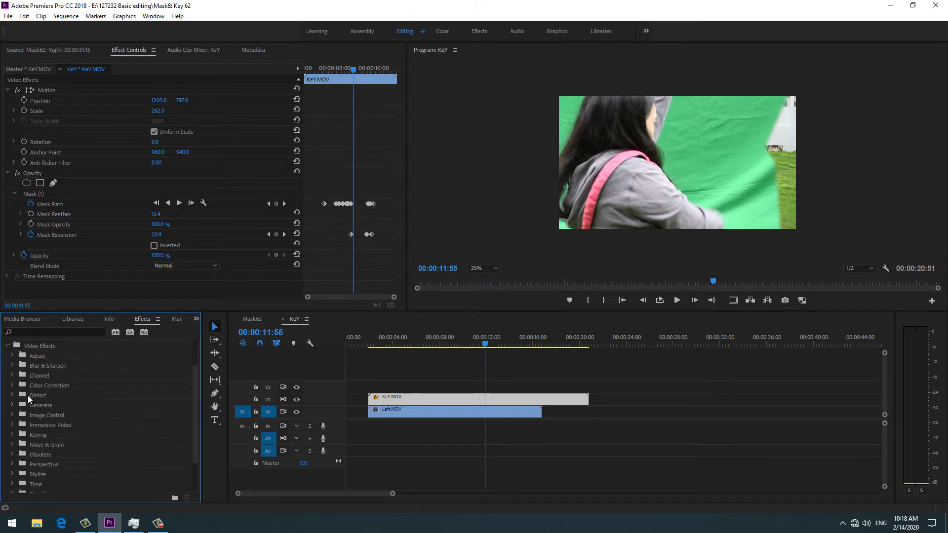
left_click(11, 435)
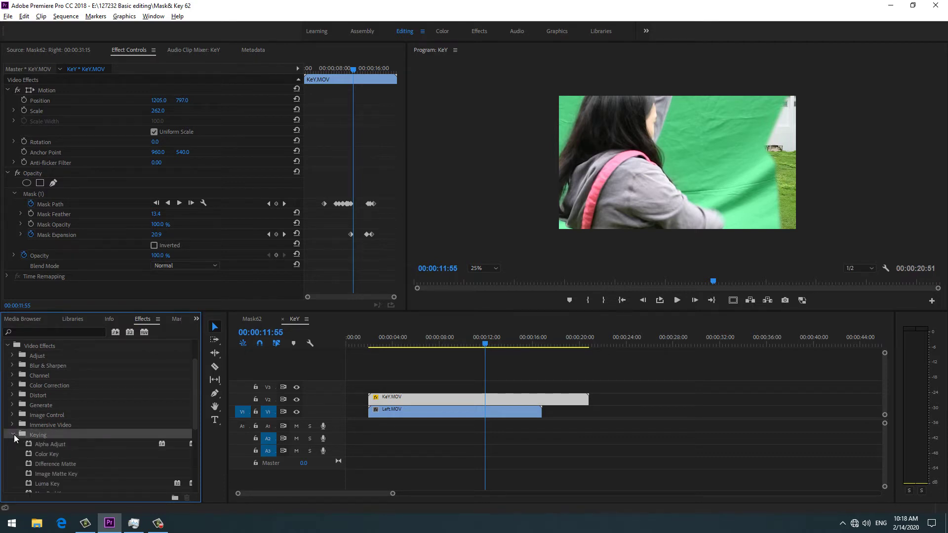
scroll(99, 446, "down", 4)
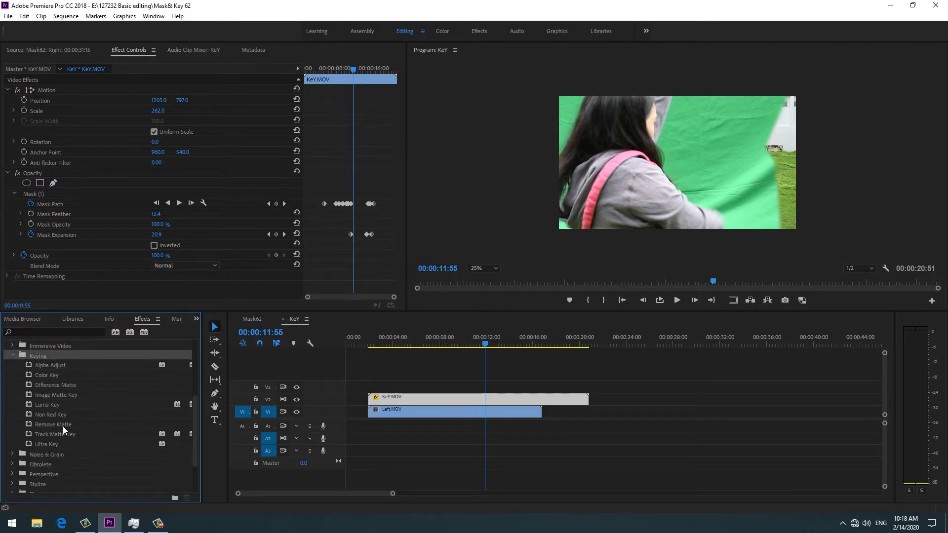
left_click_drag(51, 374, 58, 282)
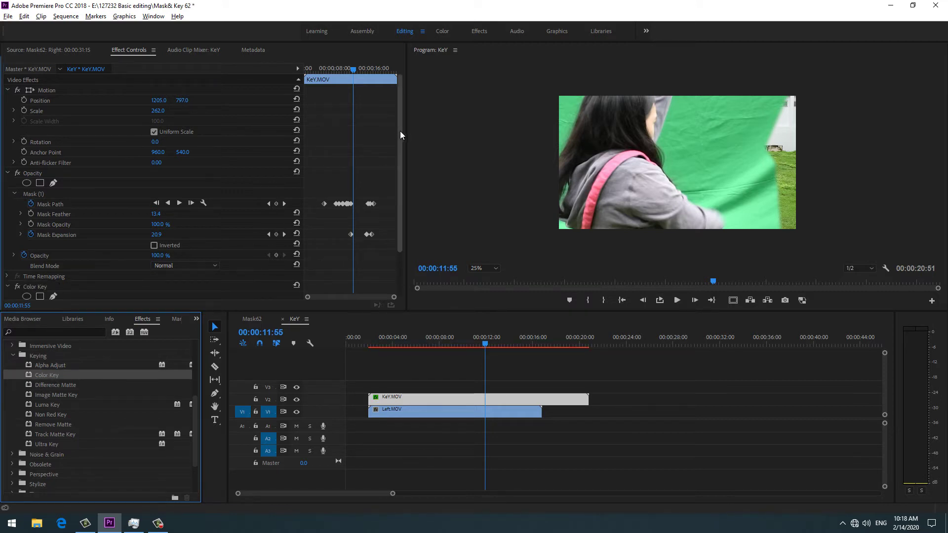
Sample the green cloth in the program preview as the Key Color of KeY.MOV's Color Key effect.
left_click_drag(400, 132, 402, 176)
left_click(403, 398)
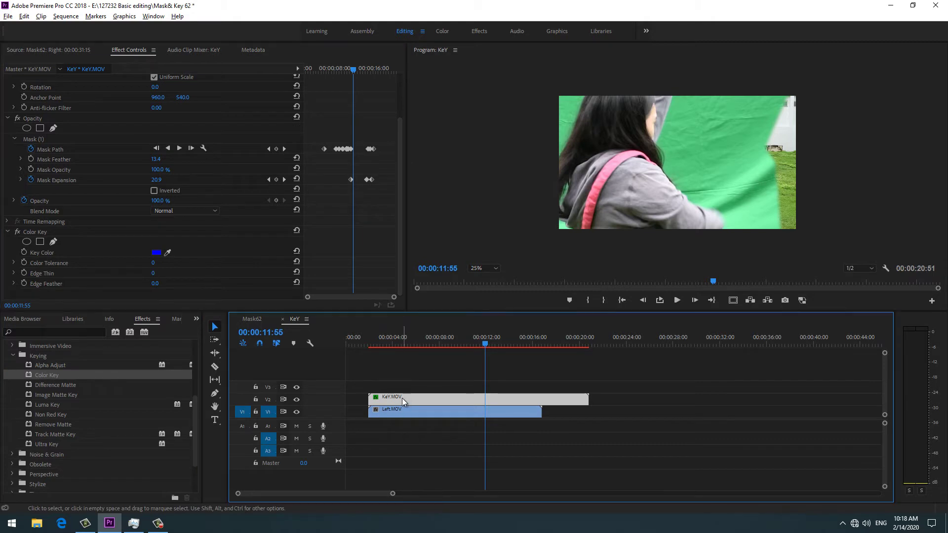
left_click(169, 253)
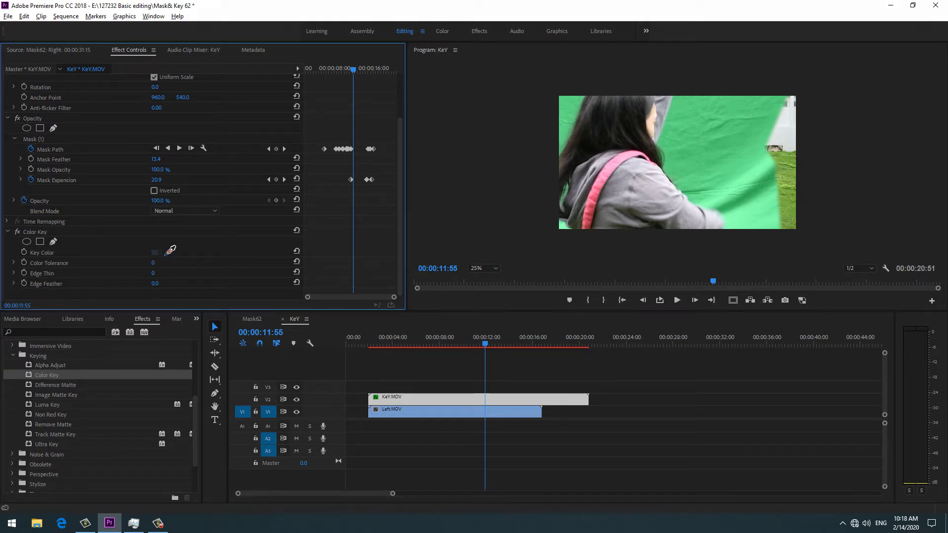
left_click_drag(171, 251, 629, 170)
left_click_drag(710, 112, 680, 106)
Try a Color Tolerance as high as 119 on the Color Key, then settle on 14.
left_click_drag(160, 265, 164, 262)
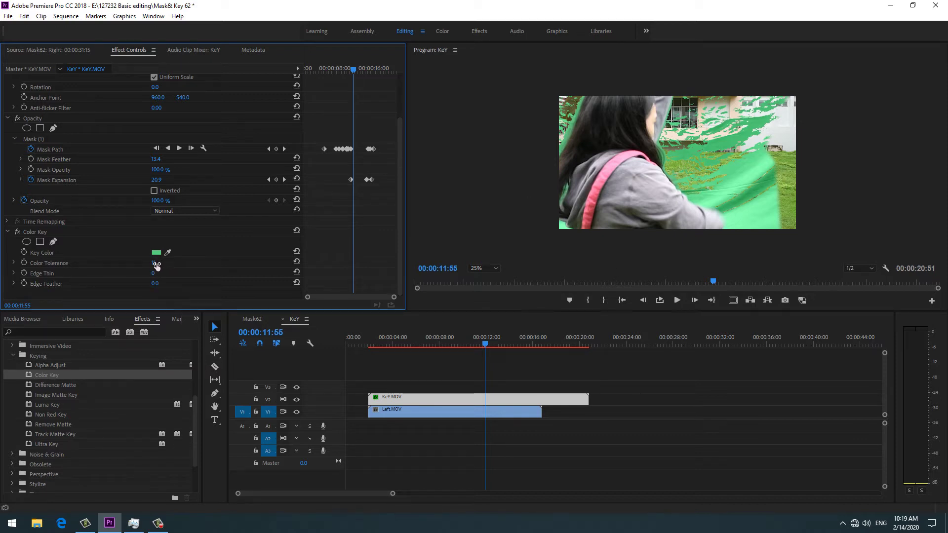
left_click_drag(154, 263, 209, 262)
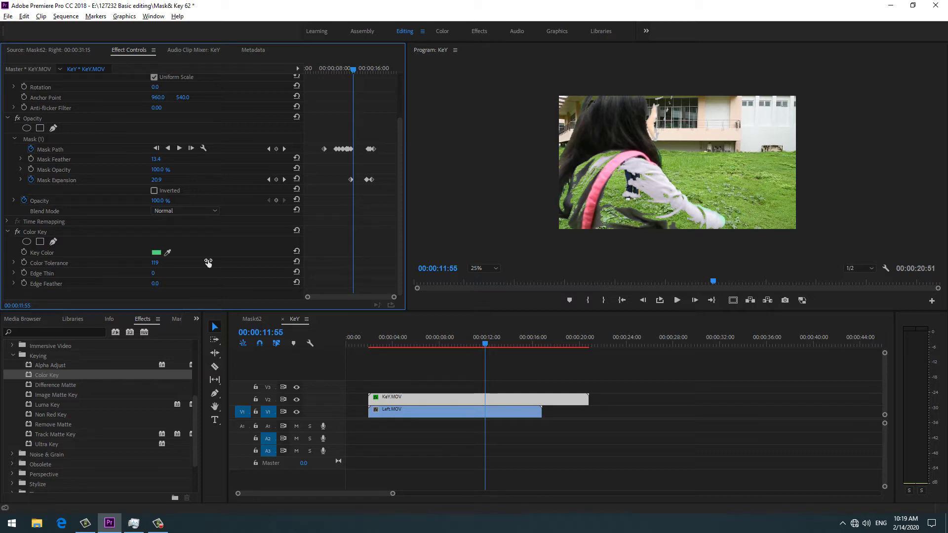
left_click_drag(207, 263, 147, 265)
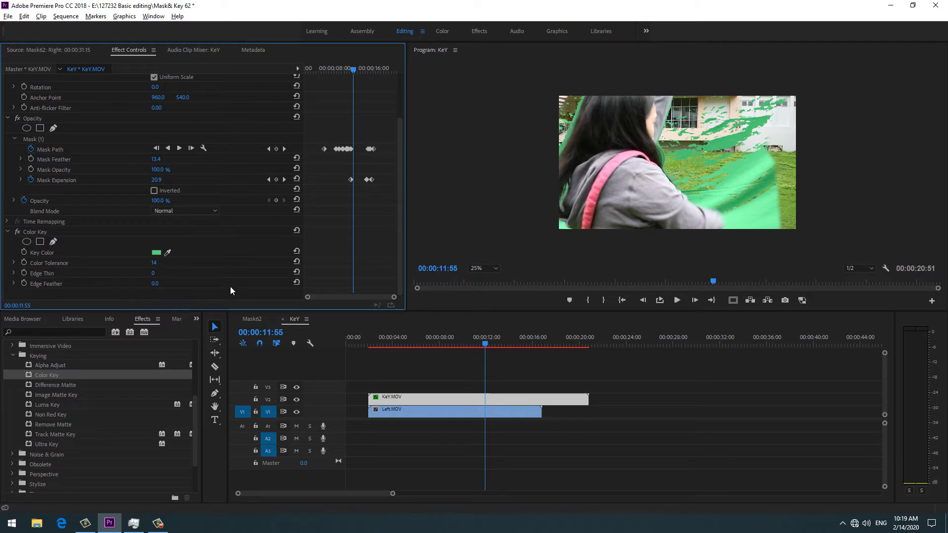
Duplicate the Color Key on KeY.MOV and sample a remaining green area as the copy's Key Color.
left_click(26, 233)
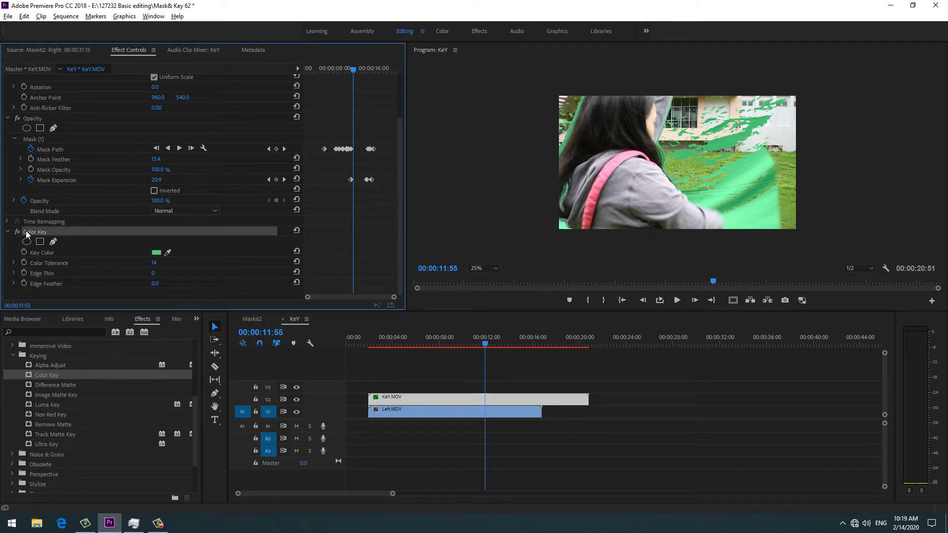
key("ctrl+v")
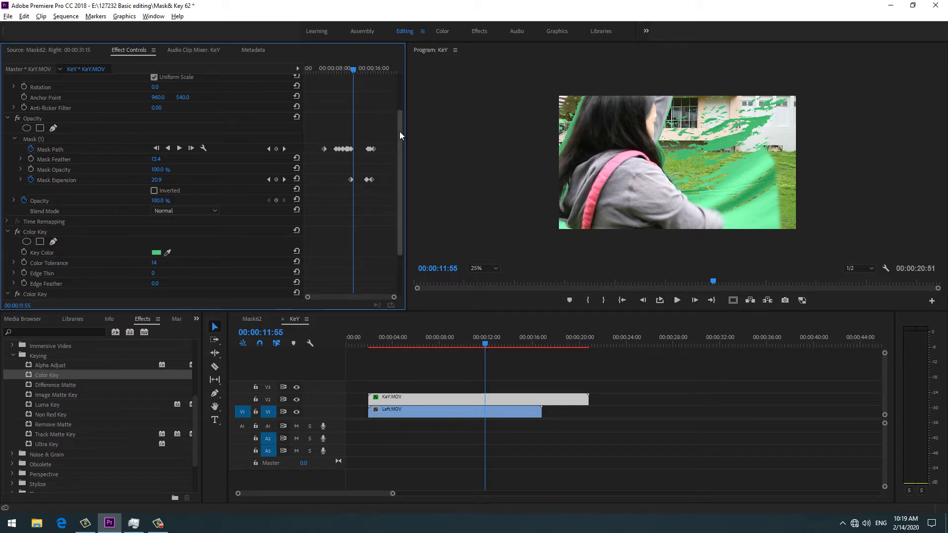
left_click_drag(399, 132, 395, 188)
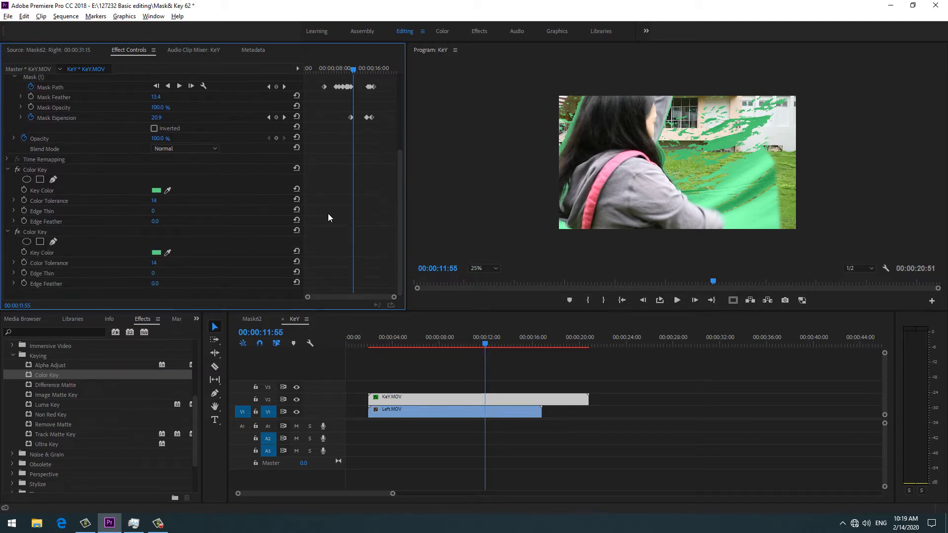
left_click(173, 251)
left_click(728, 138)
Inspect the remaining green at 50% preview zoom and set the second Color Key's Color Tolerance to 22.
left_click(495, 269)
left_click(504, 317)
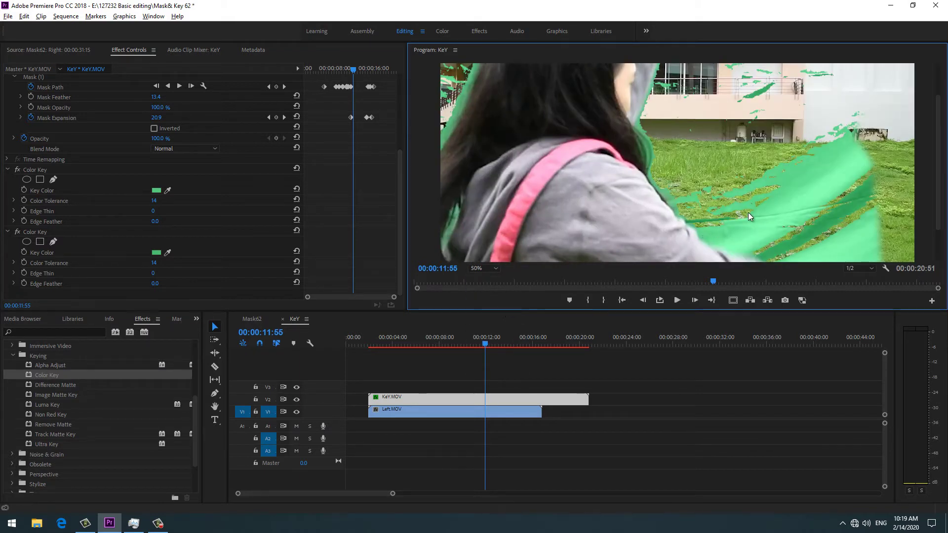
left_click_drag(939, 149, 945, 198)
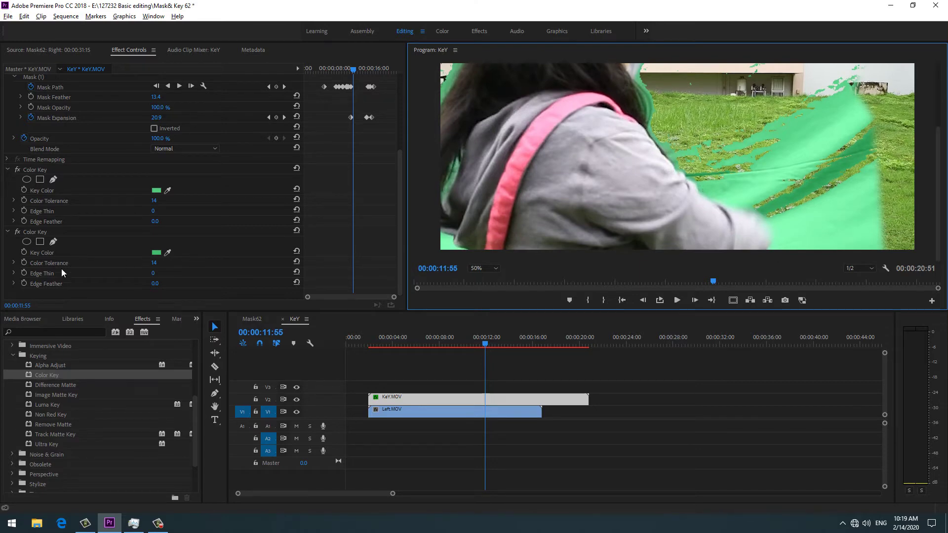
left_click(41, 232)
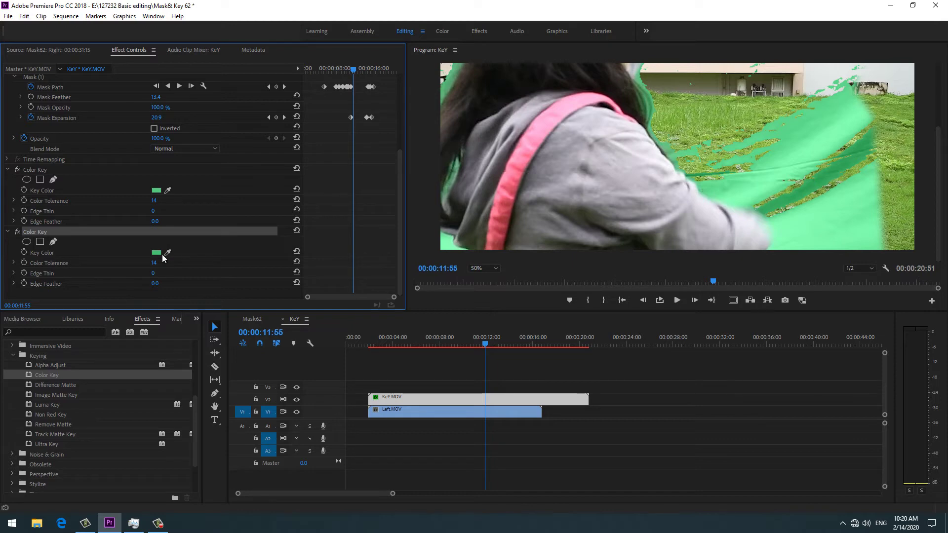
left_click_drag(154, 263, 162, 269)
Duplicate the second Color Key and sample the light green of the remaining cloth as the third key's Key Color.
key("ctrl+v")
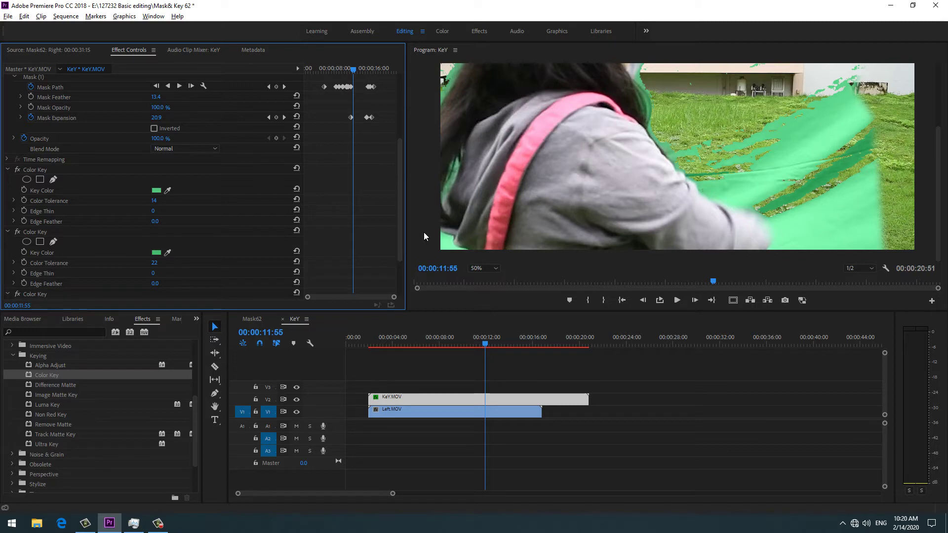
left_click_drag(398, 233, 402, 265)
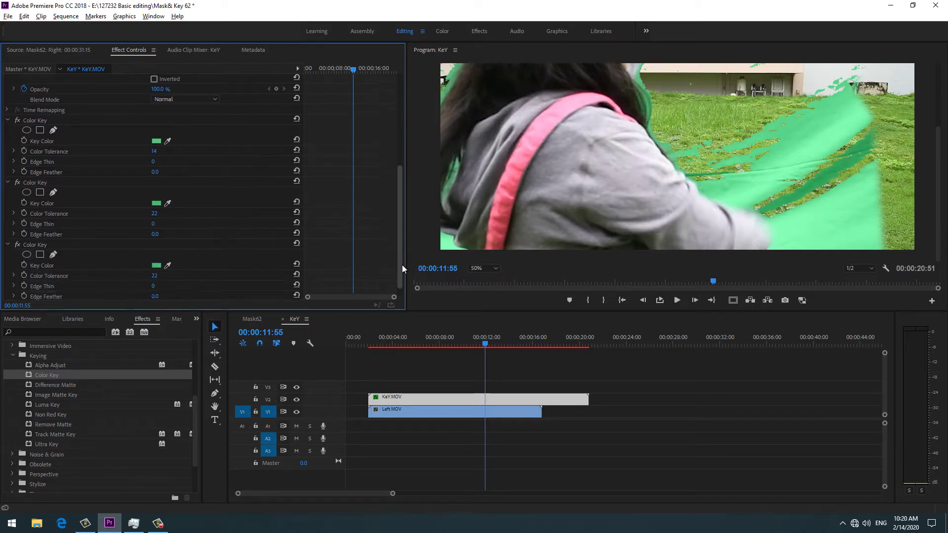
left_click(818, 141)
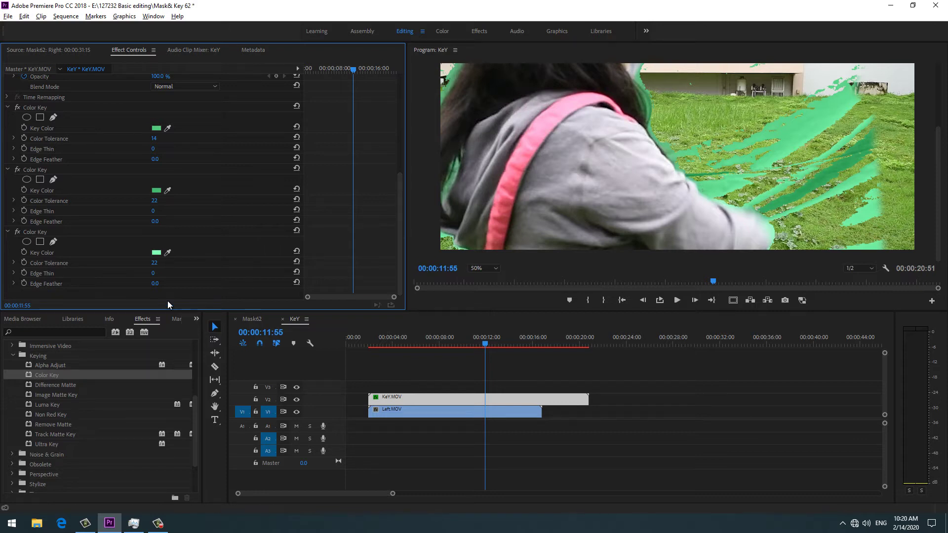
Duplicate the third Color Key and sample the remaining green streak near the cloth's upper edge as the copy's Key Color.
left_click(47, 232)
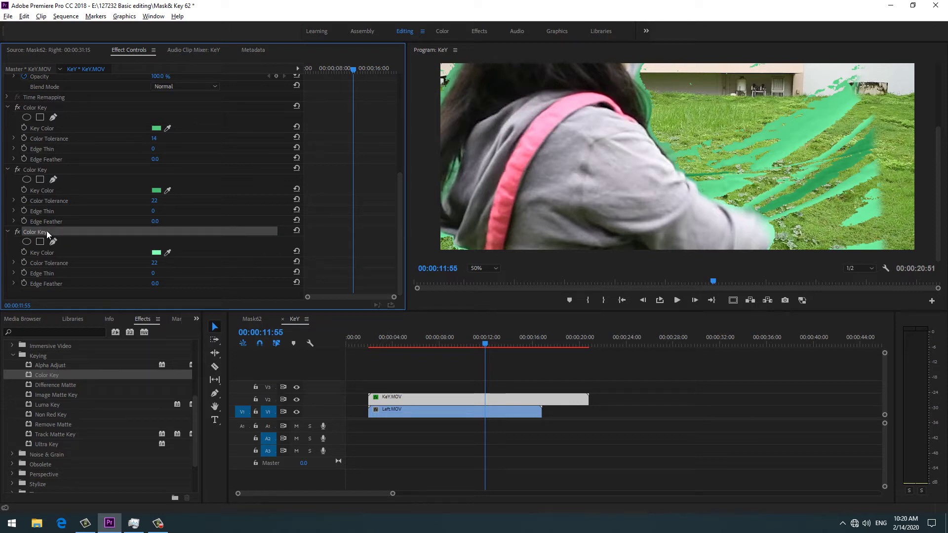
key("ctrl+c")
key("ctrl+v")
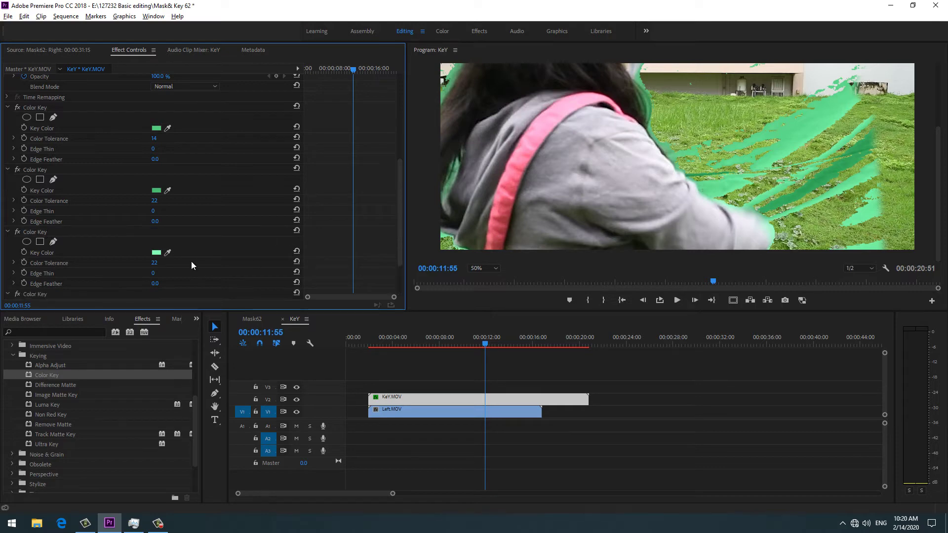
scroll(250, 269, "down", 3)
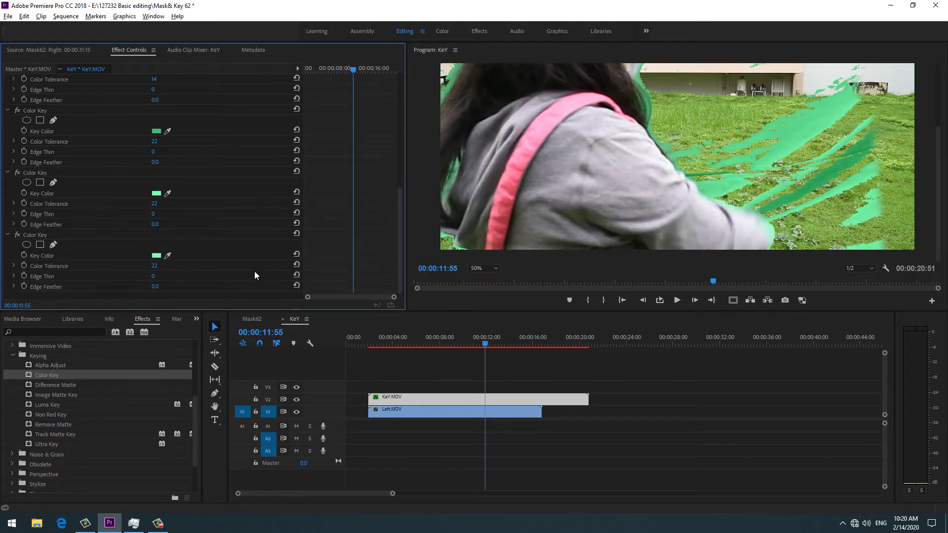
left_click(168, 255)
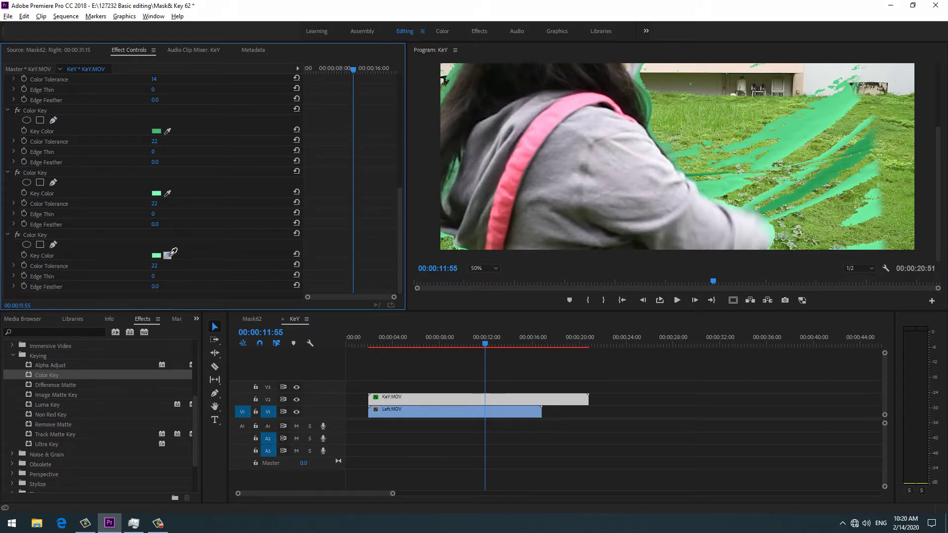
left_click(827, 122)
At 00:00:11:50, set the preview zoom to 25% and the fourth Color Key's Color Tolerance to 35.
key("shift+Left")
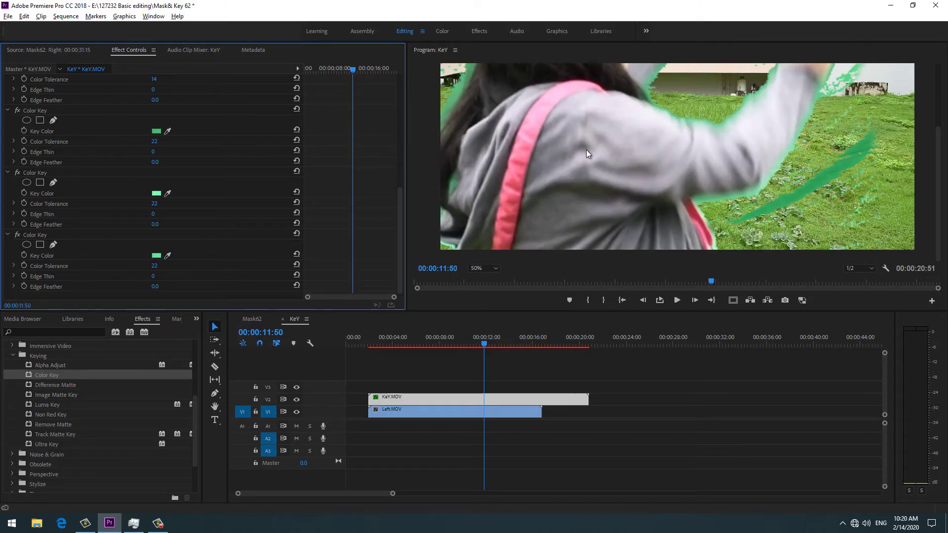
left_click_drag(936, 142, 938, 69)
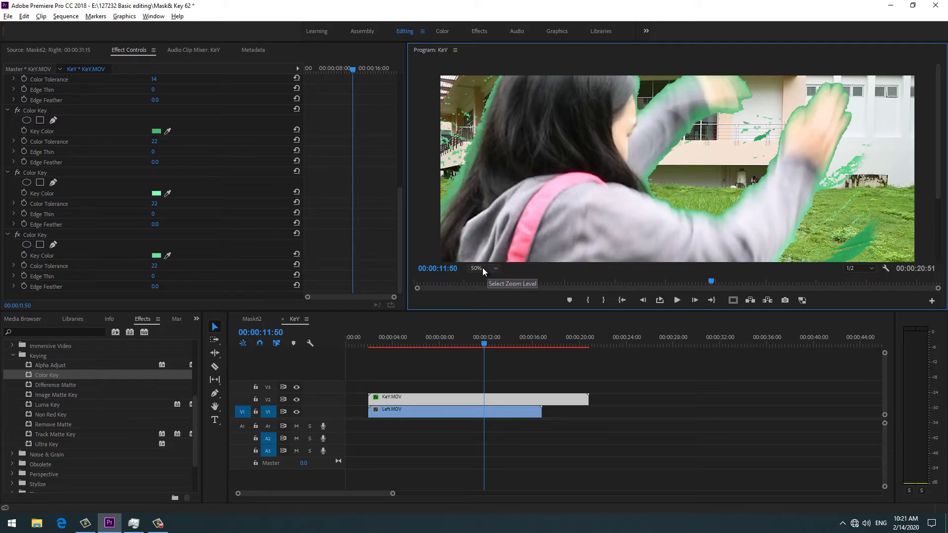
left_click(496, 268)
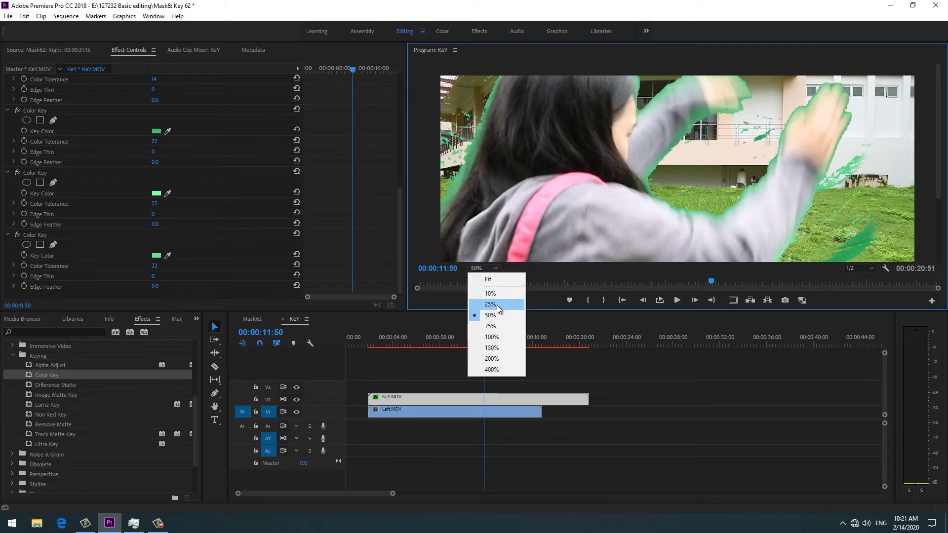
left_click(497, 305)
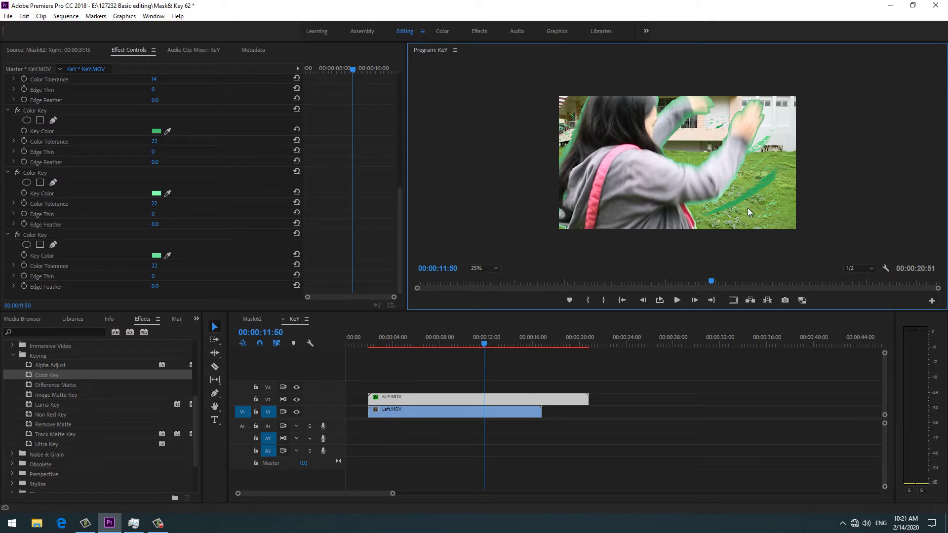
scroll(403, 223, "up", 10)
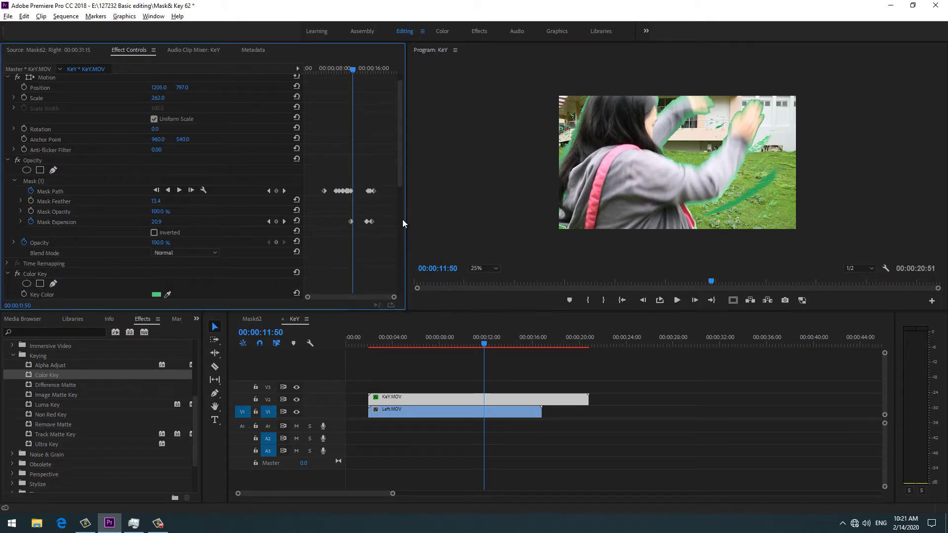
left_click_drag(401, 182, 375, 293)
left_click(168, 252)
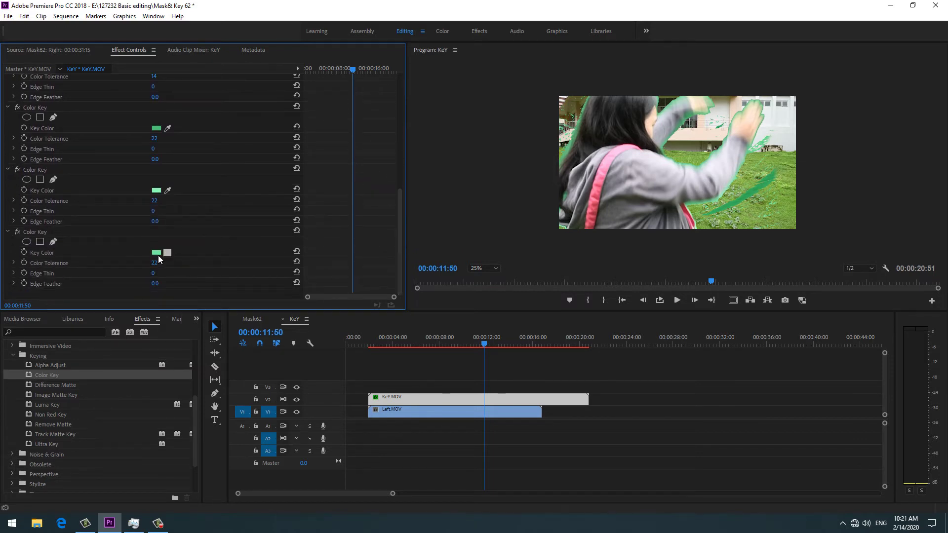
mouse_move(152, 266)
left_mouse_down()
mouse_move(147, 274)
mouse_move(163, 262)
left_mouse_up()
Resample the fourth Color Key's Key Color from the green beside the raised arm and compare the image with the effect off and on.
left_click(168, 253)
left_click(747, 187)
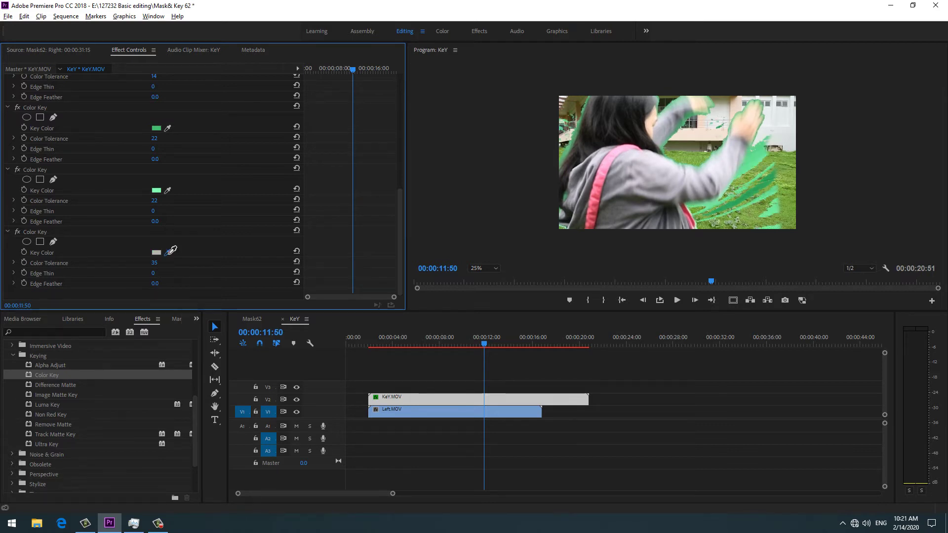
left_click_drag(749, 184, 756, 159)
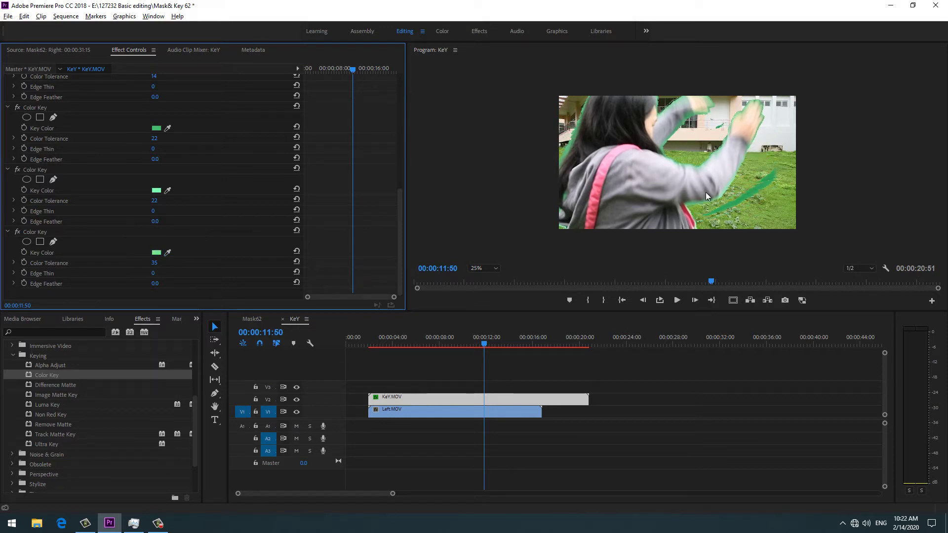
left_click(18, 232)
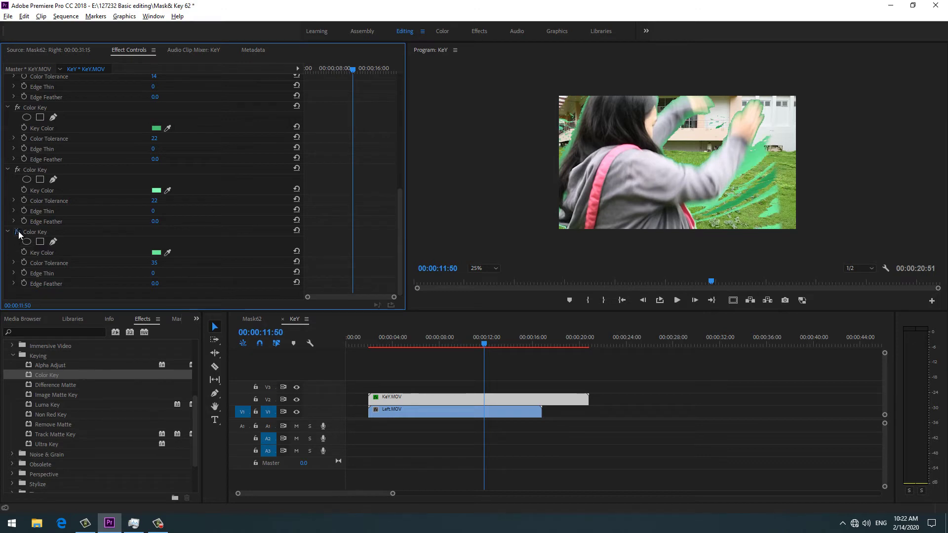
left_click(18, 232)
Duplicate the fourth Color Key and sample the dark green streak over the grass as the fifth key's Key Color.
left_click(37, 232)
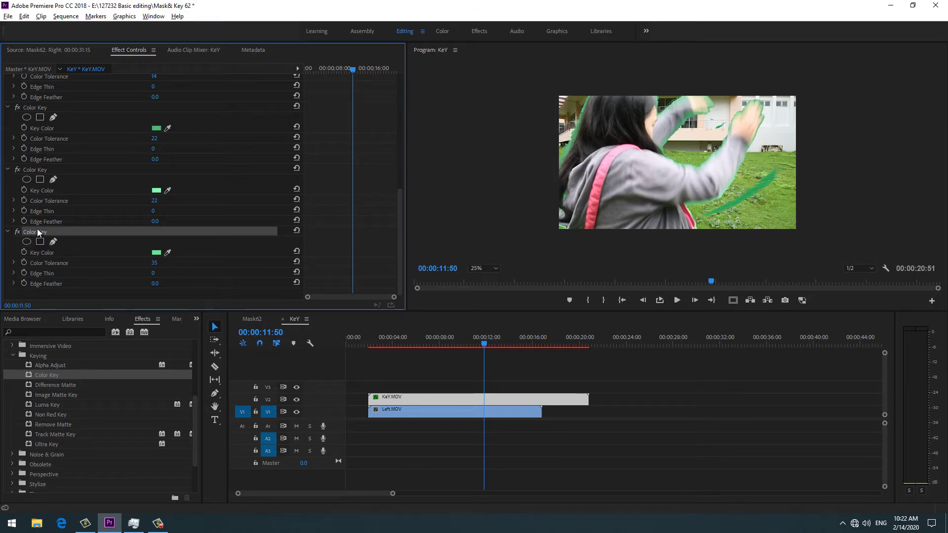
key("ctrl+v")
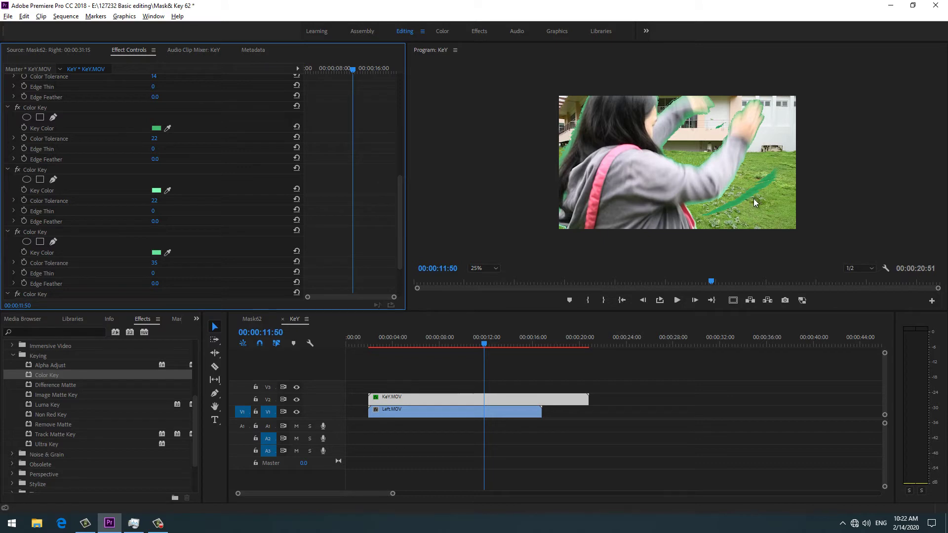
scroll(401, 186, "down", 5)
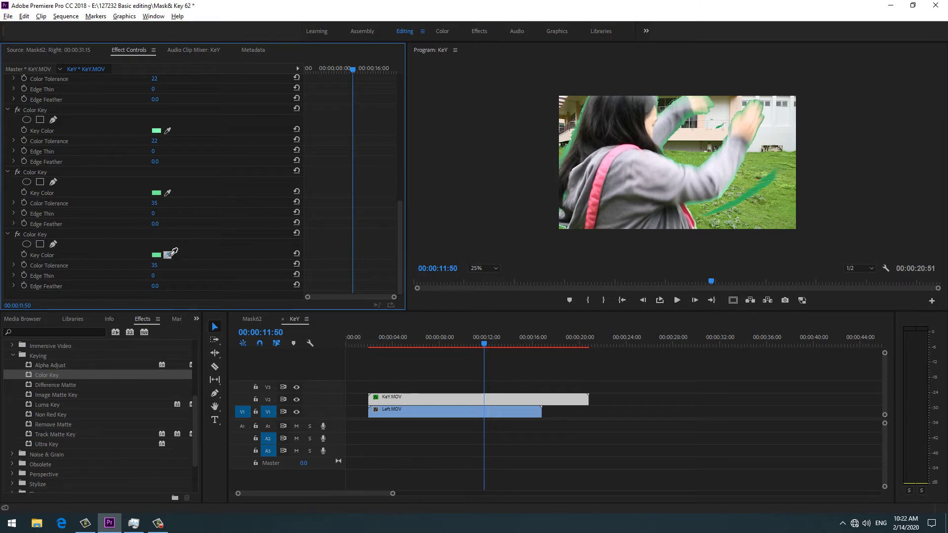
left_click_drag(168, 255, 756, 189)
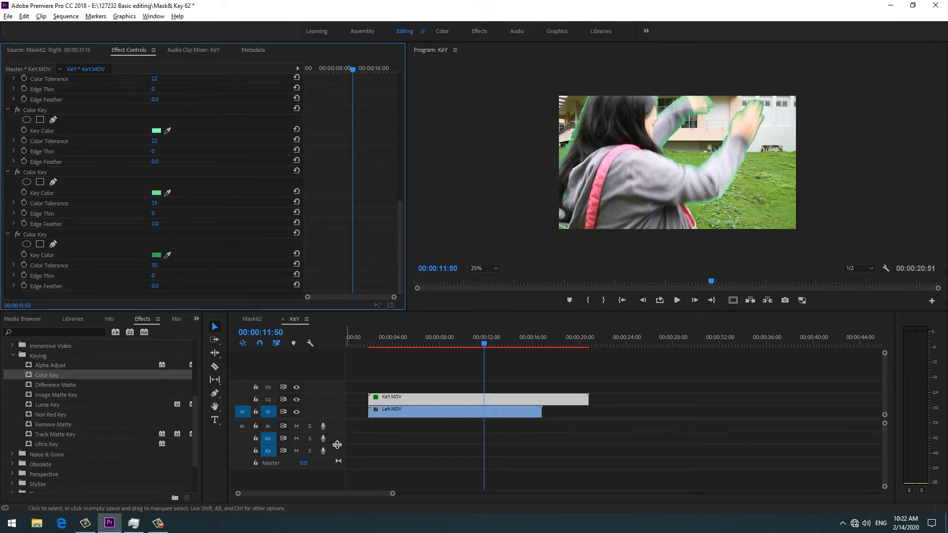
Set the fifth Color Key's Color Tolerance to 24 and duplicate that effect on KeY.MOV.
left_click(434, 401)
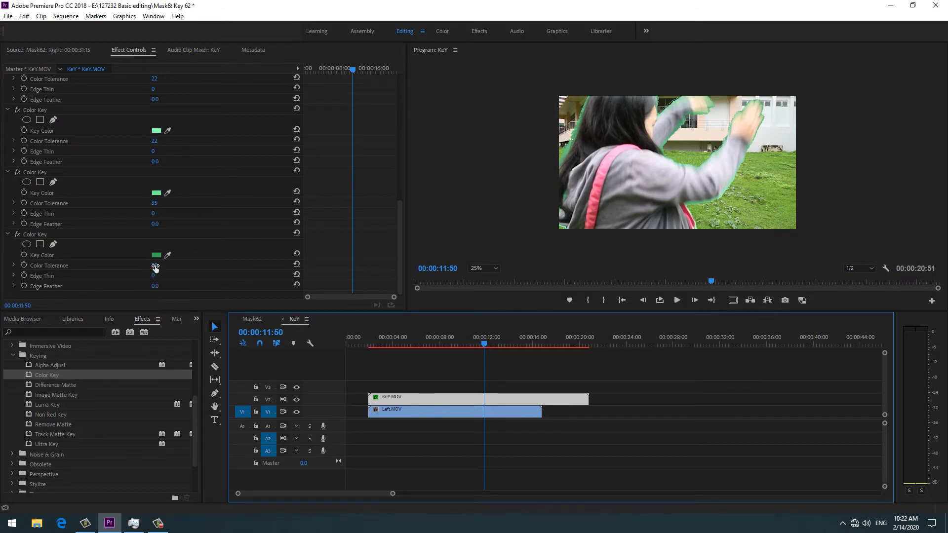
left_click_drag(155, 267, 147, 271)
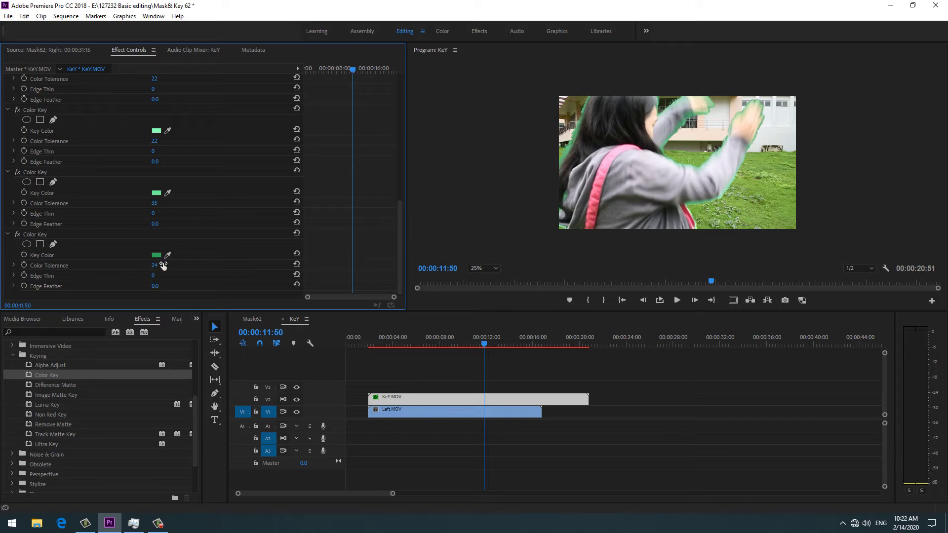
left_click(79, 235)
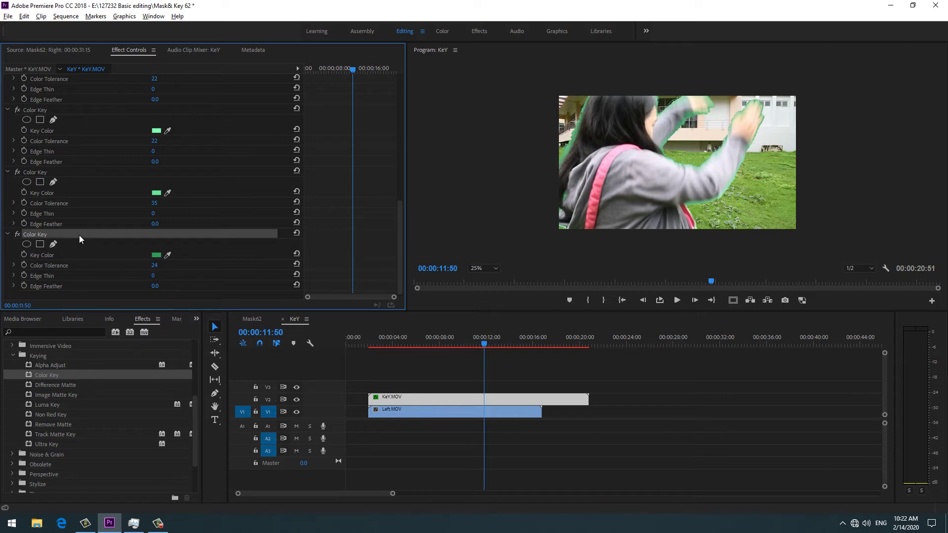
key("ctrl+v")
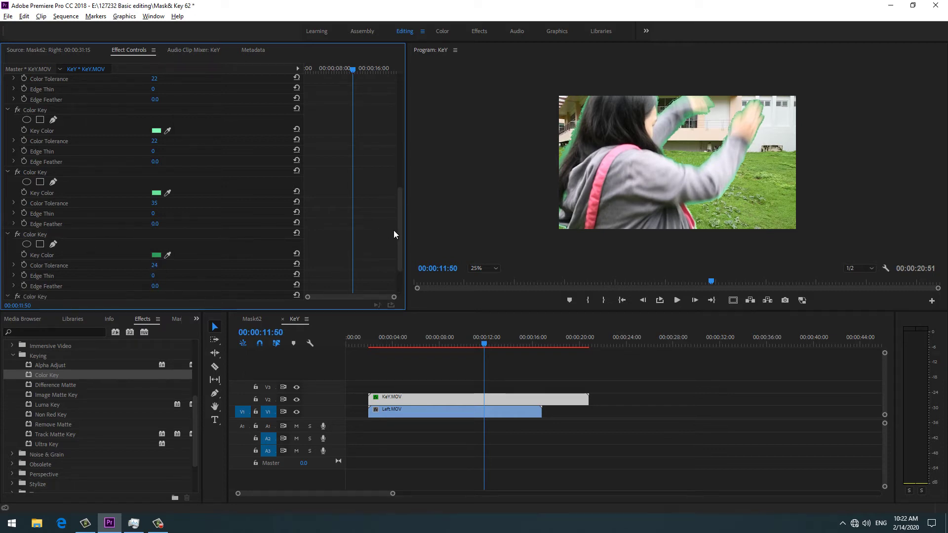
Sample the green fringe beside the hair as the sixth Color Key's Key Color and set its Color Tolerance to 23.
left_click_drag(398, 235, 402, 293)
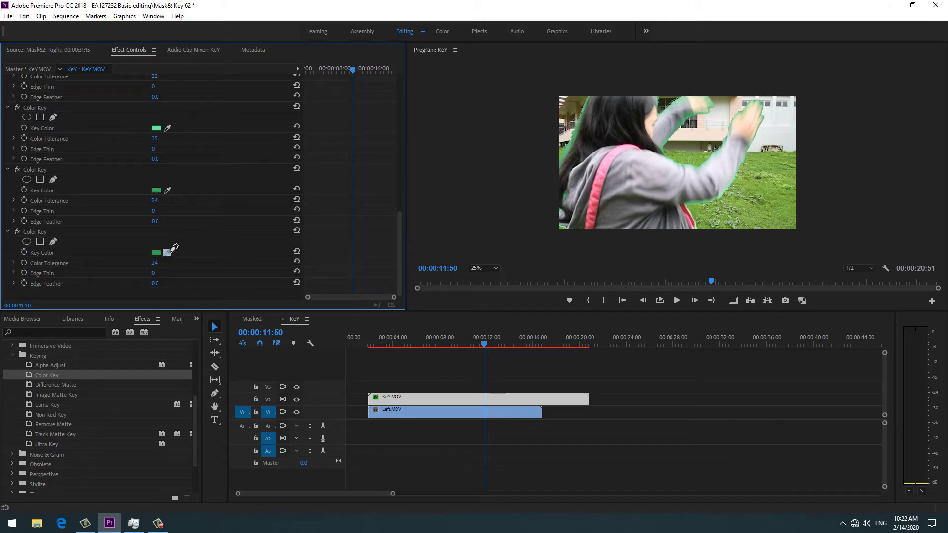
left_click_drag(171, 249, 575, 137)
left_click_drag(161, 267, 161, 268)
Duplicate the sixth Color Key on KeY.MOV.
left_click(88, 233)
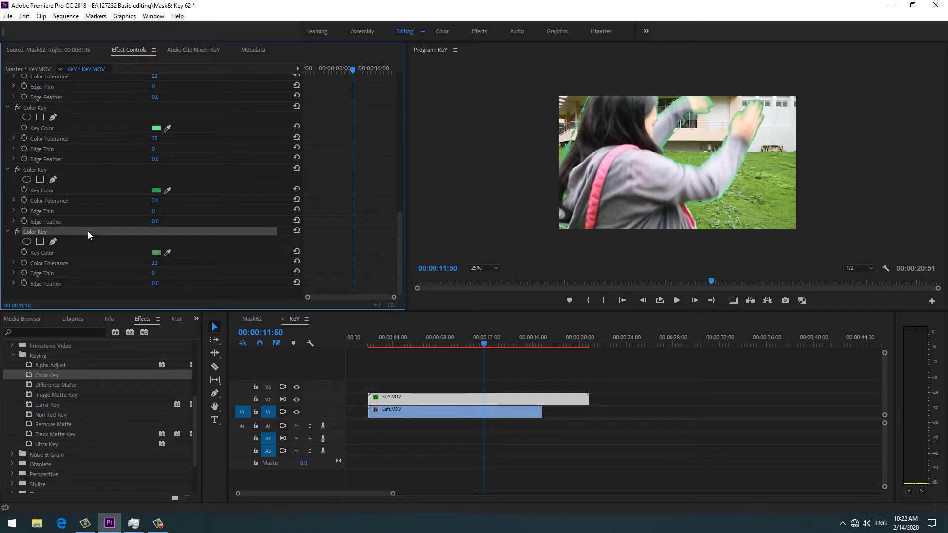
key("ctrl+c")
key("ctrl+v")
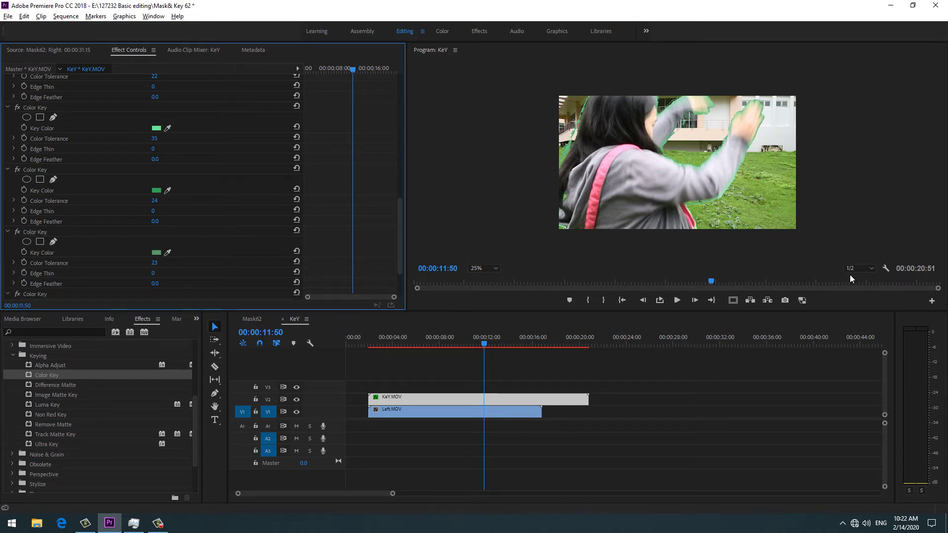
Step a few frames back and forward around 00:00:11:50 to examine the green fringe around the arms and hair.
key("Left")
key("Left")
key("Left")
key("Left")
key("Left")
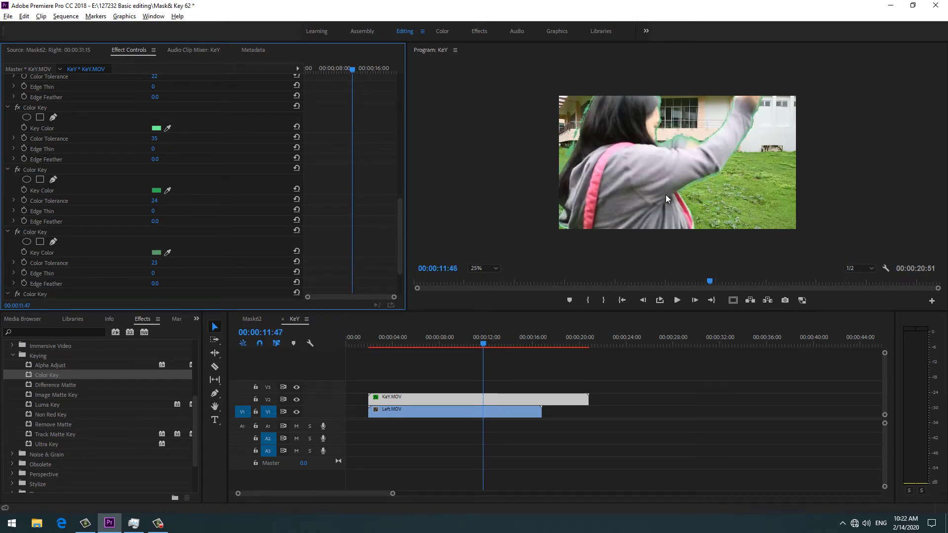
key("Right")
key("Right")
key("Right")
key("Right")
key("Right")
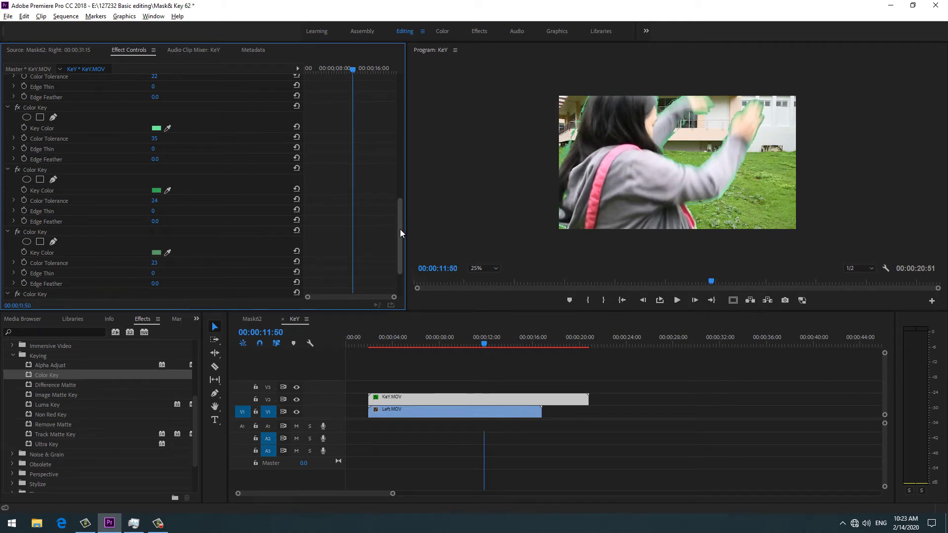
Set the preview zoom to 50% and sample the green fringe beside the hair as the seventh Color Key's Key Color.
left_click_drag(400, 229, 400, 266)
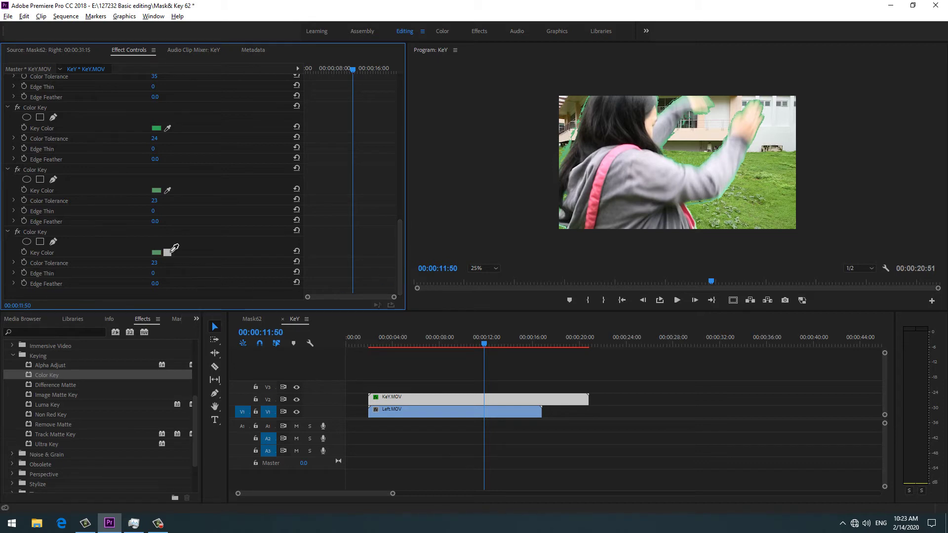
left_click_drag(170, 252, 583, 218)
left_click(485, 268)
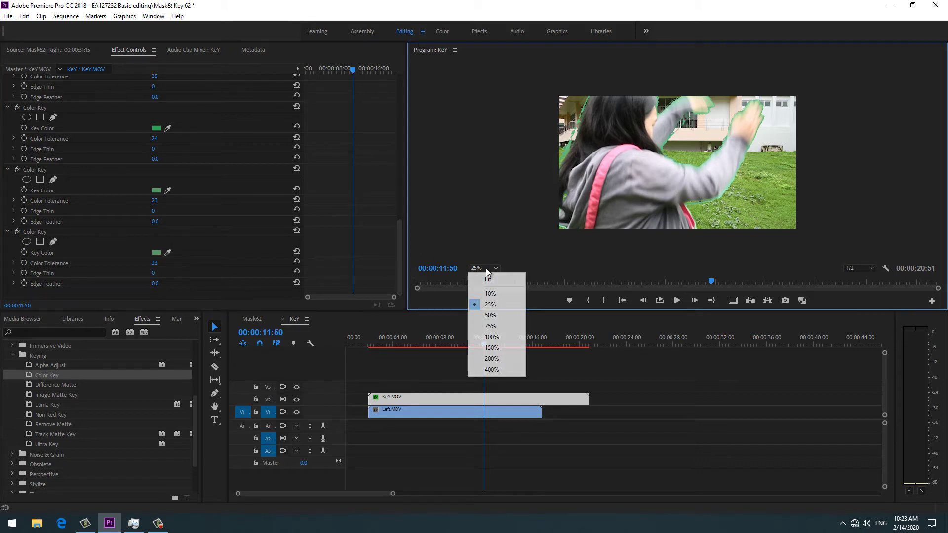
left_click(493, 320)
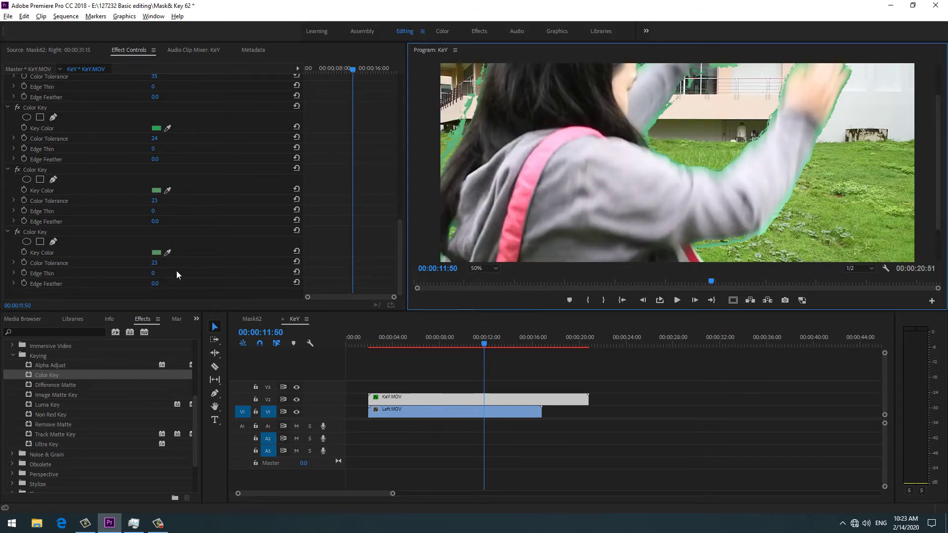
left_click_drag(168, 253, 459, 133)
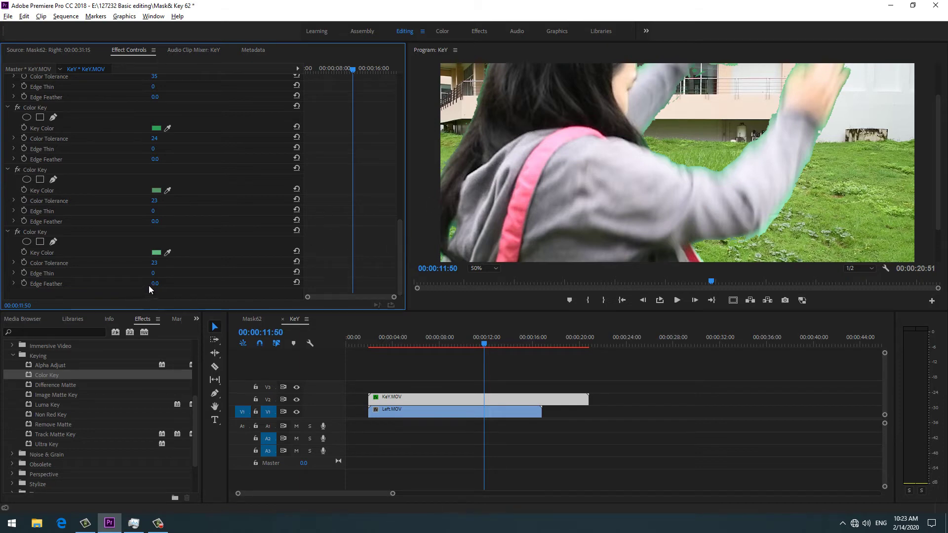
Try different Edge Feather and Edge Thin values on the seventh Color Key and return both to 0.
left_click_drag(155, 284, 89, 285)
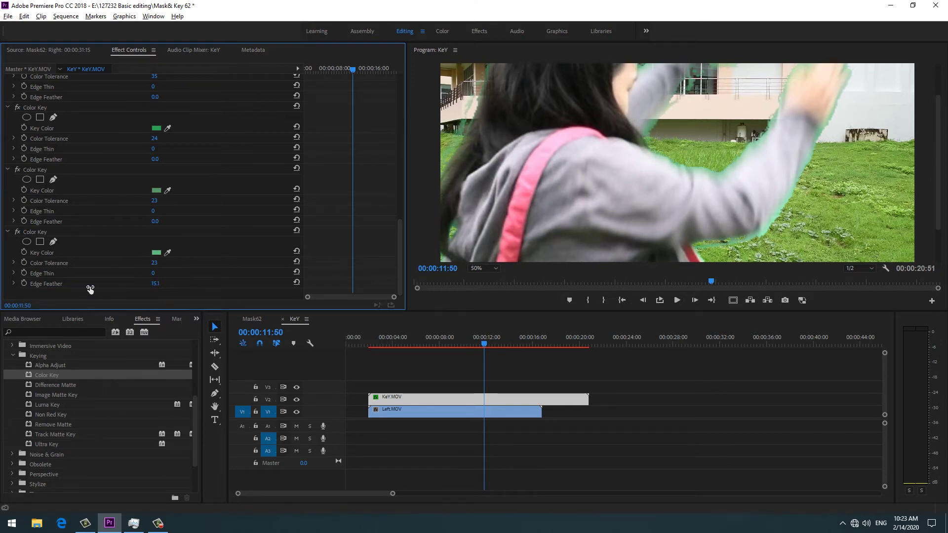
mouse_move(156, 276)
left_mouse_down()
mouse_move(186, 275)
mouse_move(166, 280)
left_mouse_up()
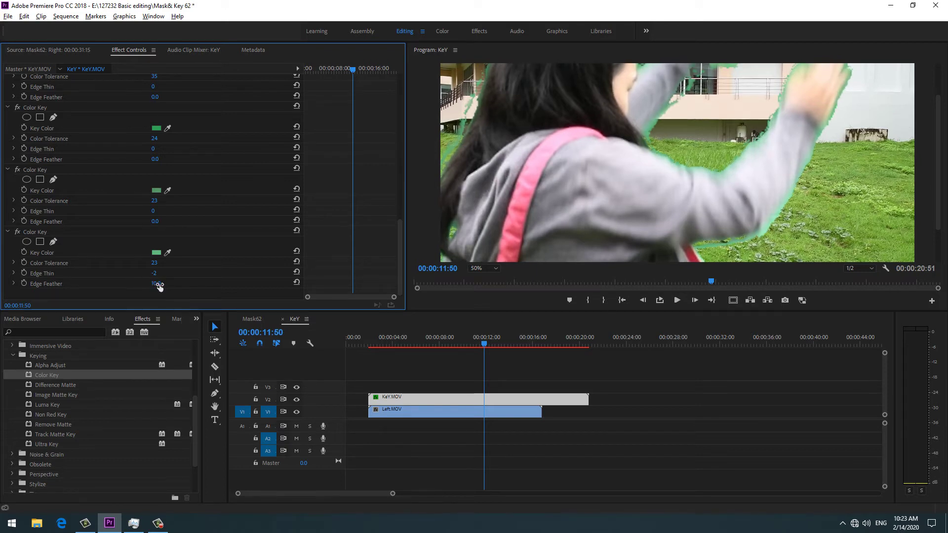
left_click_drag(159, 286, 83, 298)
left_click_drag(159, 275, 106, 277)
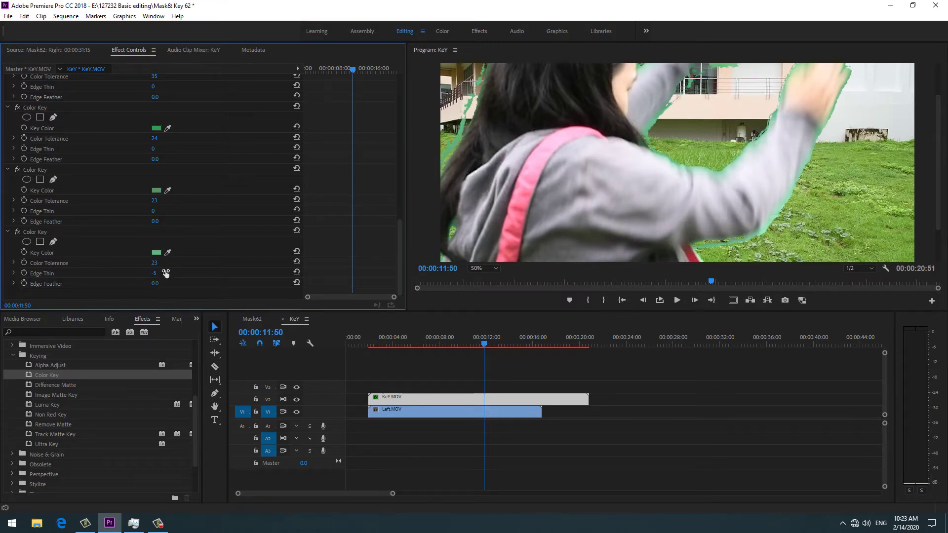
left_click(151, 275)
key("BackSpace")
type("0")
key("Return")
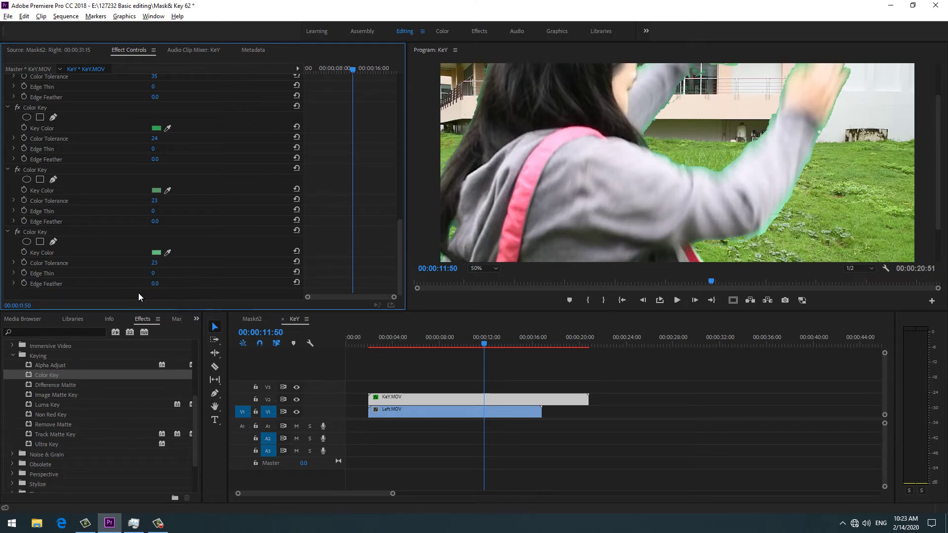
Duplicate the seventh Color Key and sample the green near the top of the hair as the eighth key's Key Color.
left_click(39, 232)
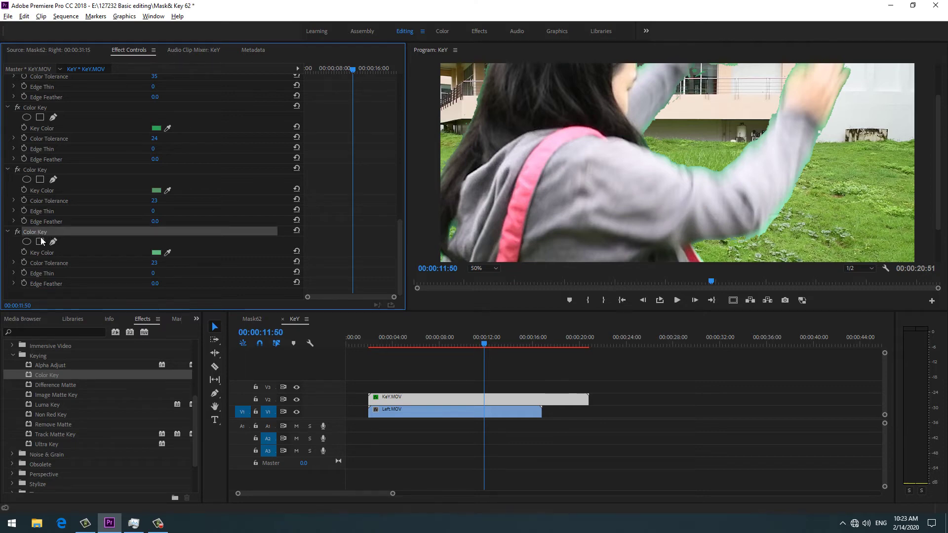
key("ctrl+v")
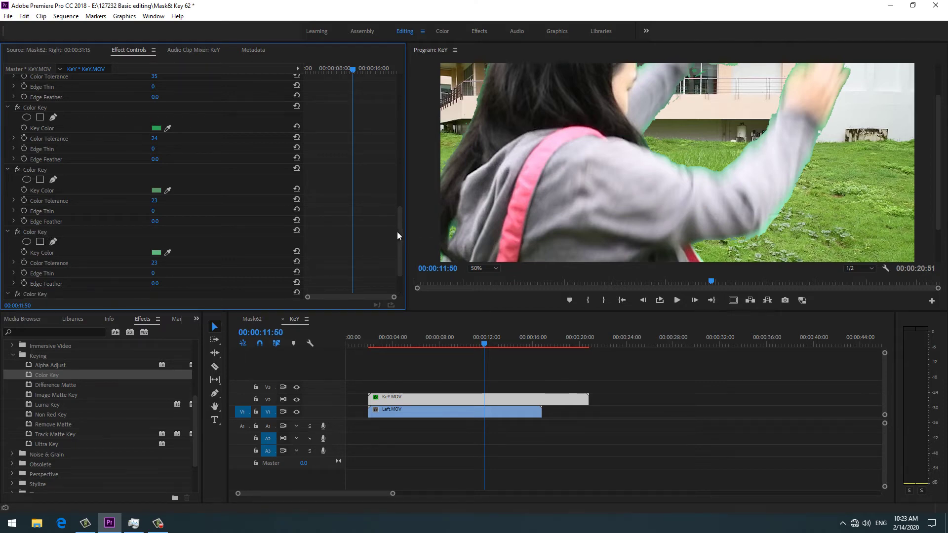
left_click_drag(400, 238, 400, 280)
left_click_drag(168, 252, 487, 72)
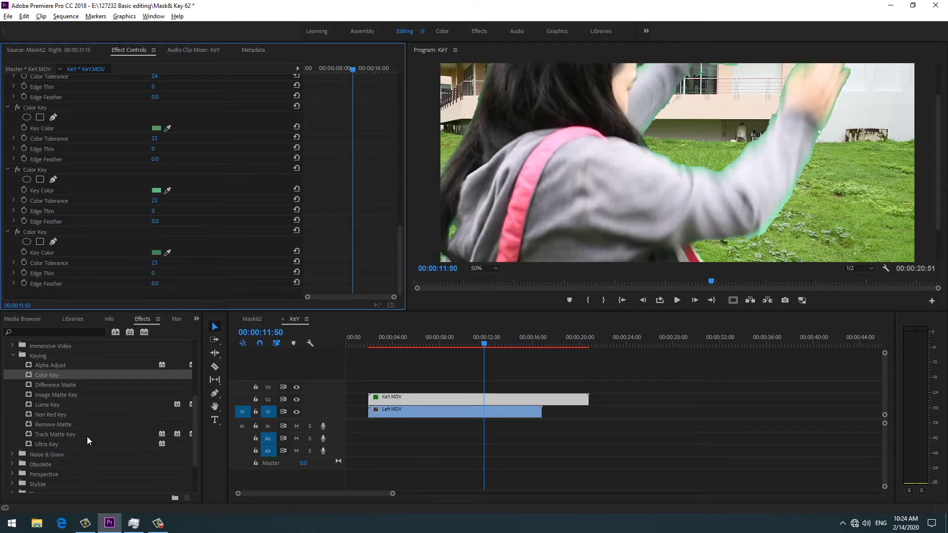
Try the Remove Matte effect on KeY.MOV, check its Matte Type options, and delete the effect.
left_click(76, 425)
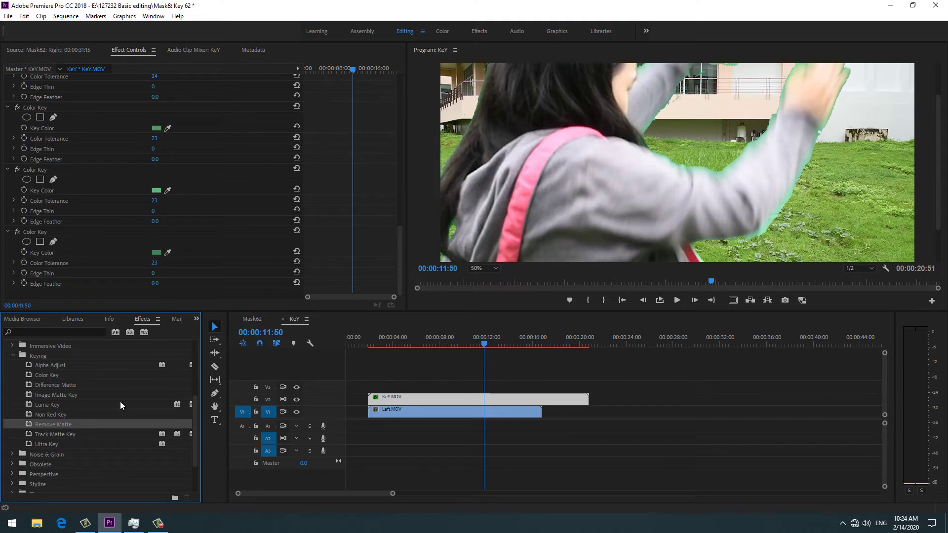
left_click(399, 245)
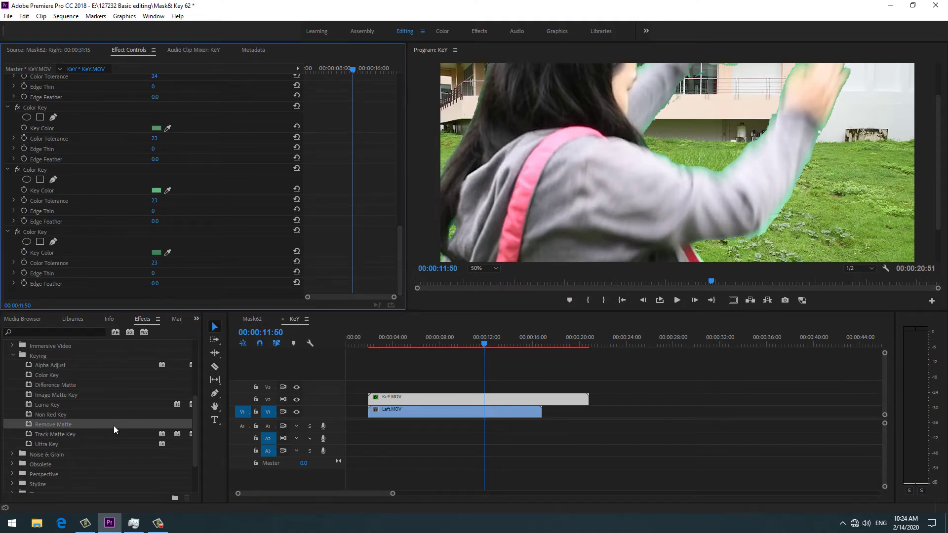
left_click_drag(73, 425, 67, 292)
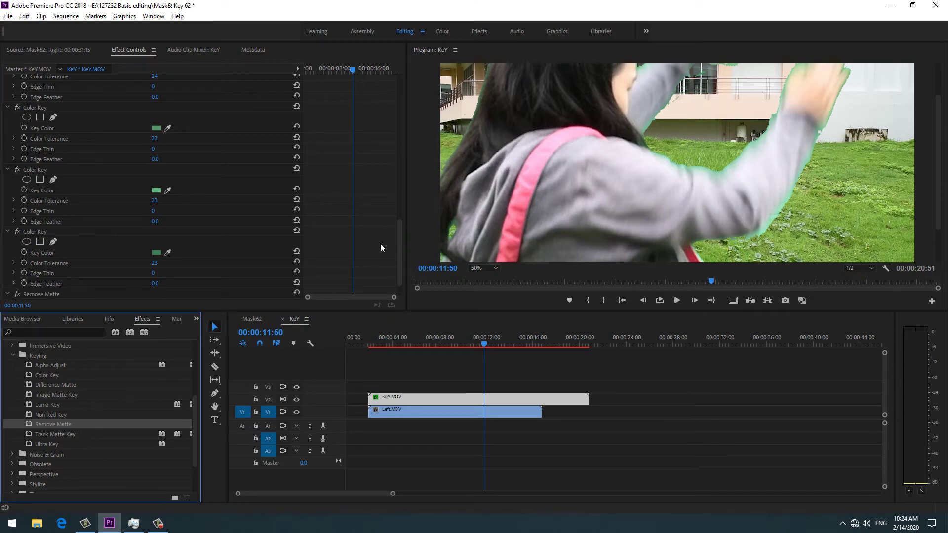
left_click_drag(398, 247, 400, 265)
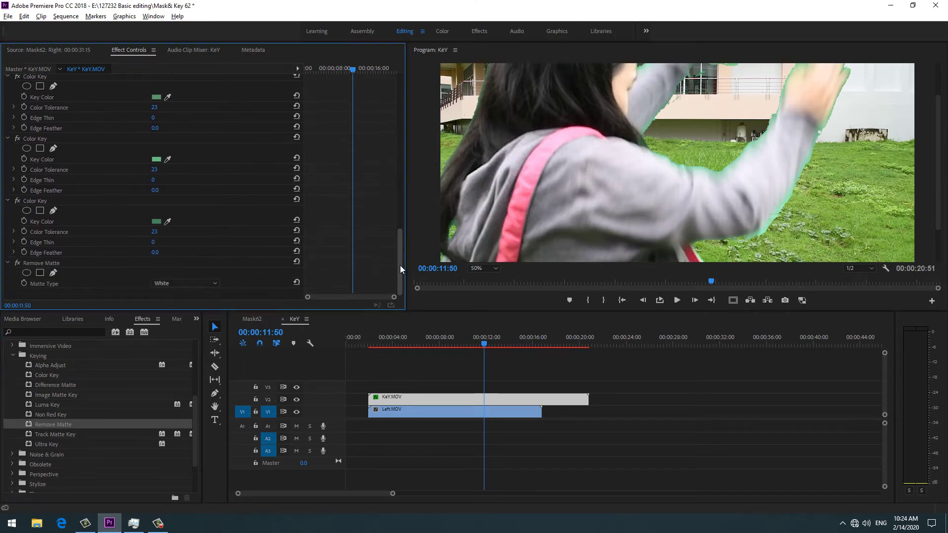
left_click(215, 283)
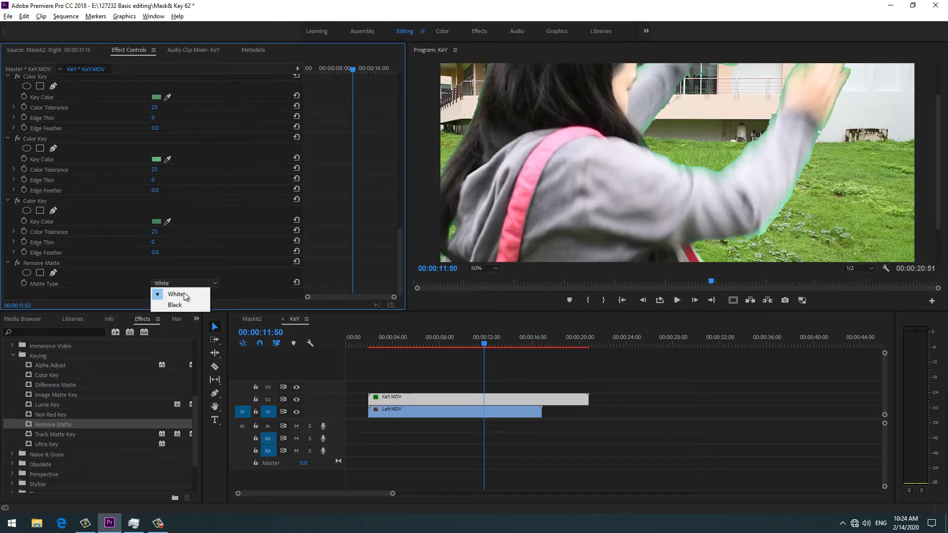
left_click(46, 263)
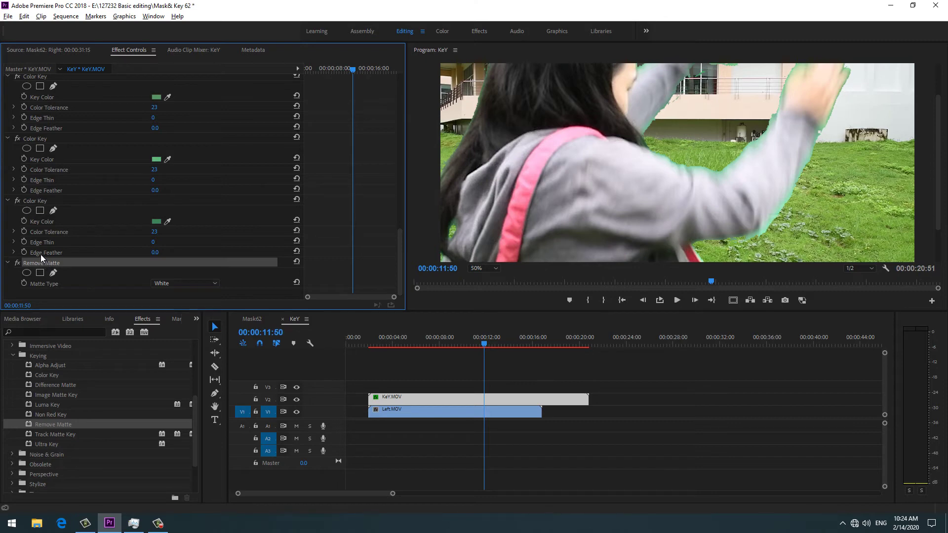
key("Delete")
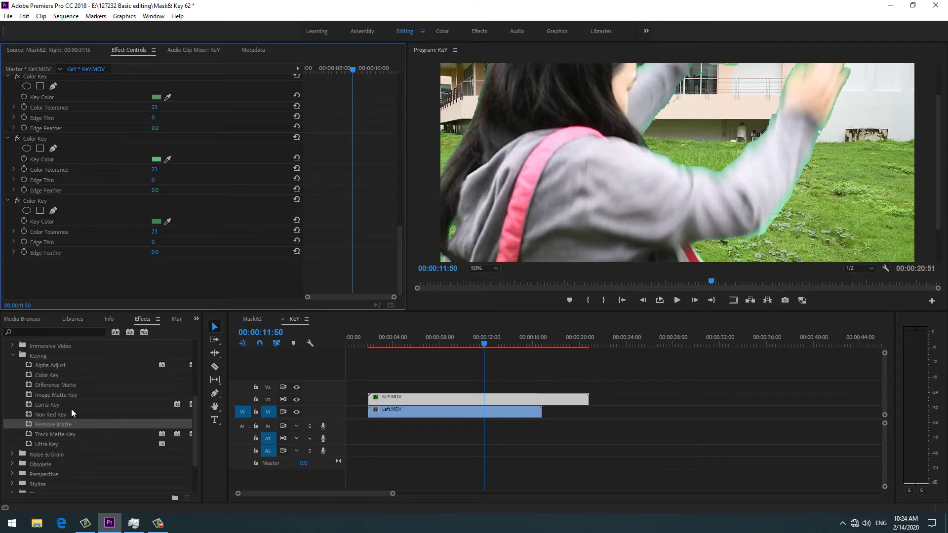
Try the Image Matte Key effect on KeY.MOV, compositing using Matte Alpha, and delete the effect.
left_click_drag(77, 395, 163, 271)
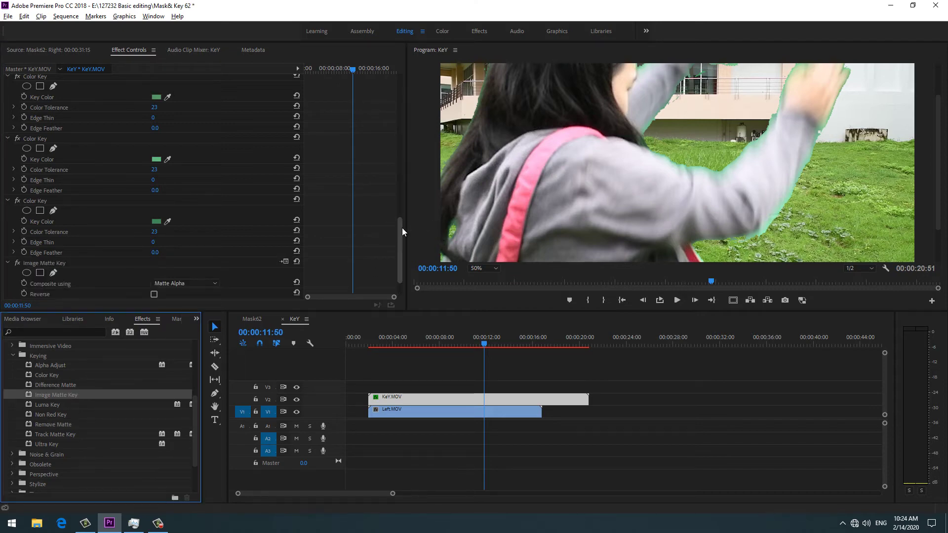
left_click_drag(402, 231, 402, 259)
left_click(215, 273)
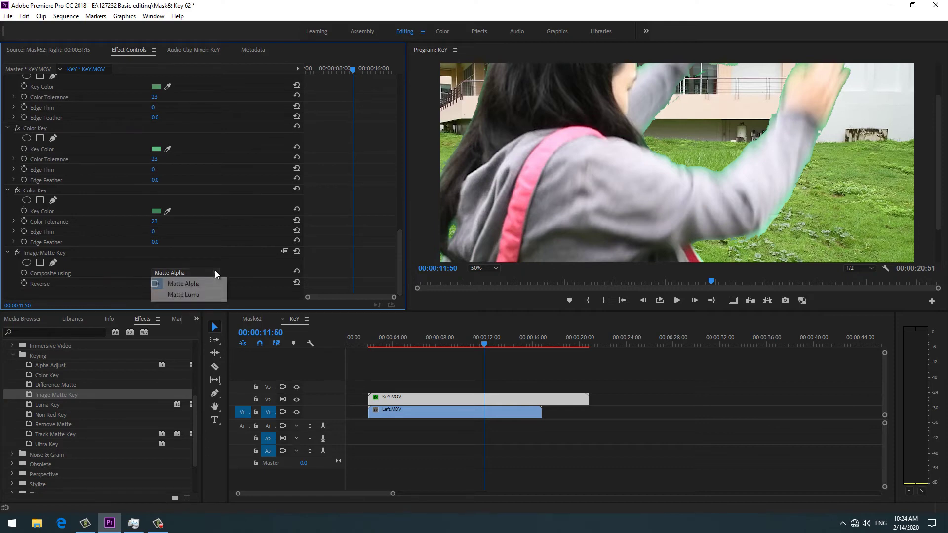
left_click(198, 283)
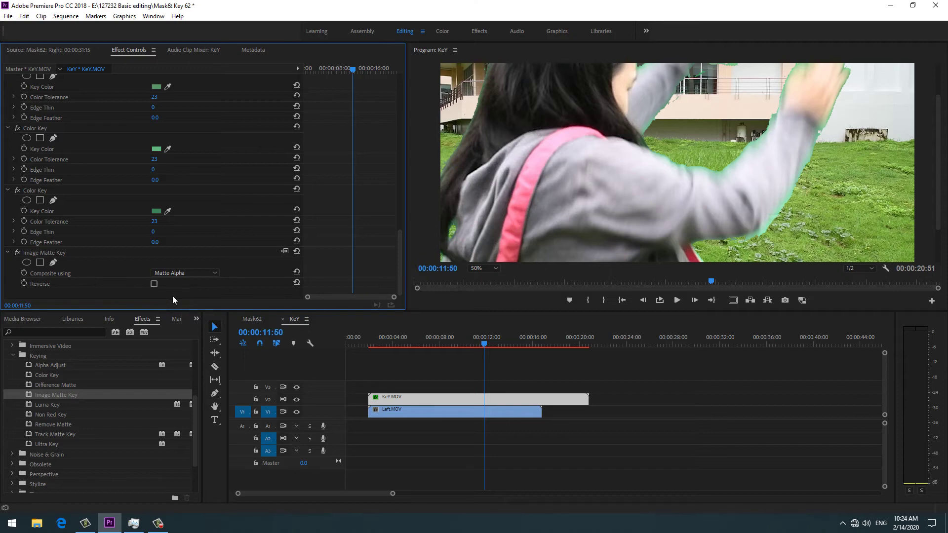
left_click(61, 253)
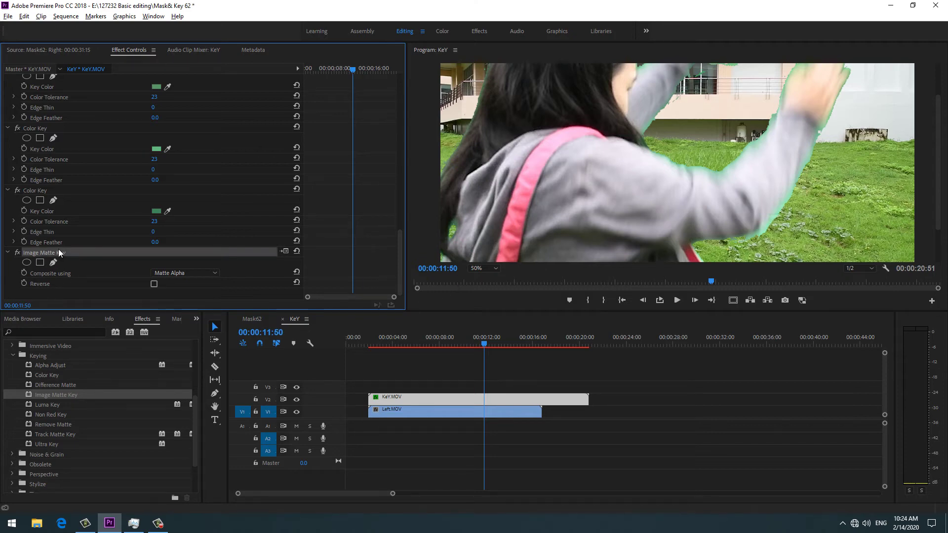
key("Delete")
Try the Difference Matte effect on KeY.MOV with its View set to Source Only, and delete the effect.
left_click(49, 443)
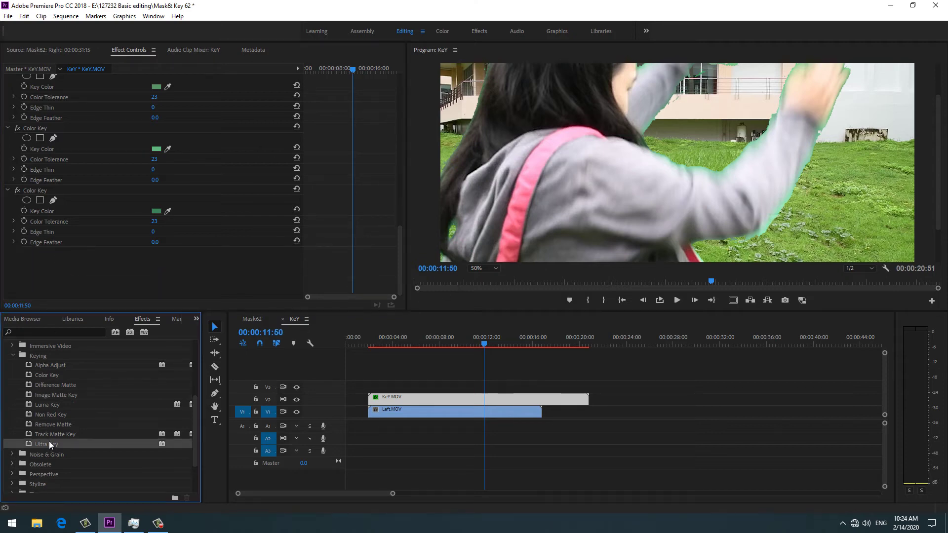
left_click_drag(58, 385, 86, 265)
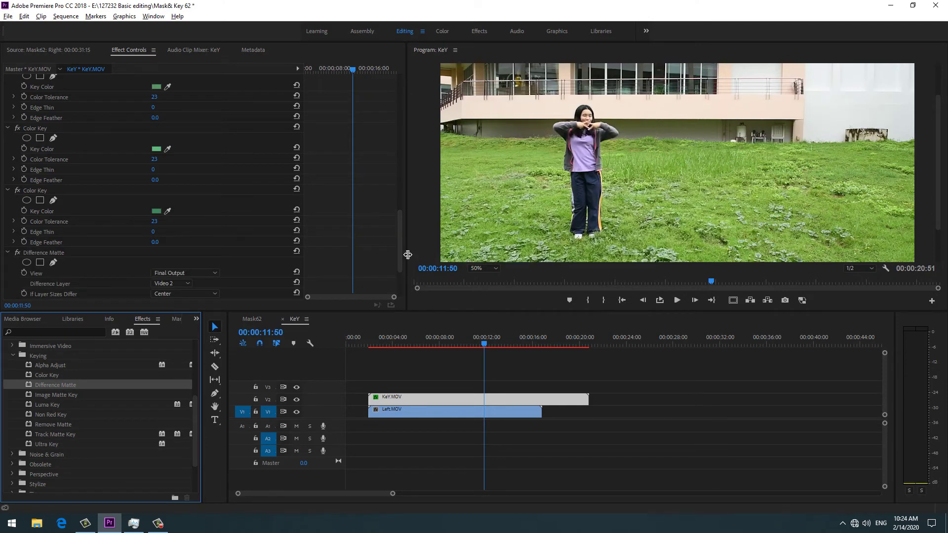
left_click_drag(398, 250, 398, 257)
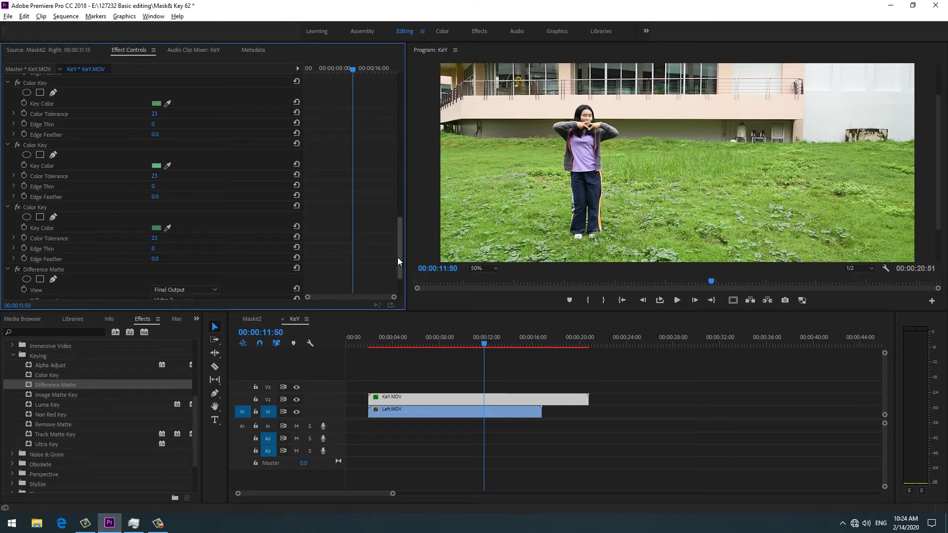
left_click_drag(398, 259, 398, 283)
left_click(209, 230)
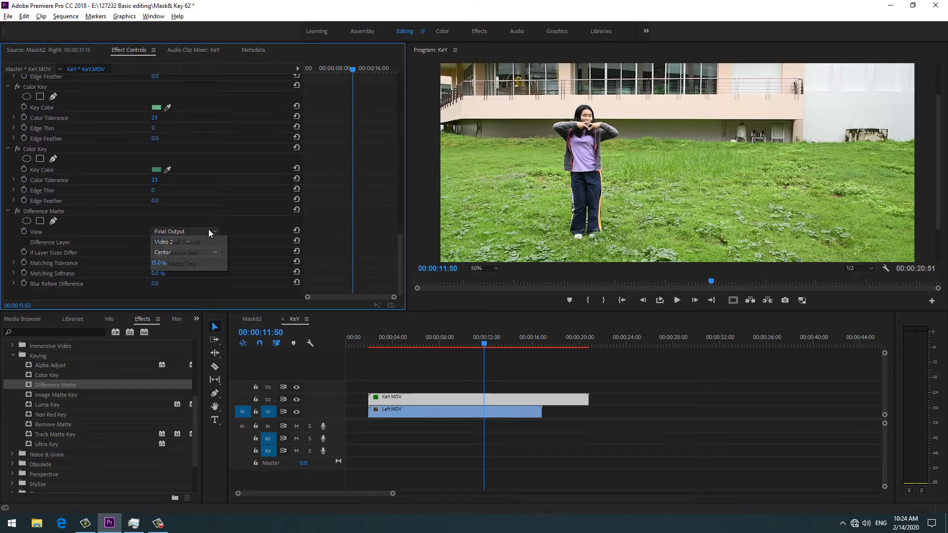
left_click(206, 253)
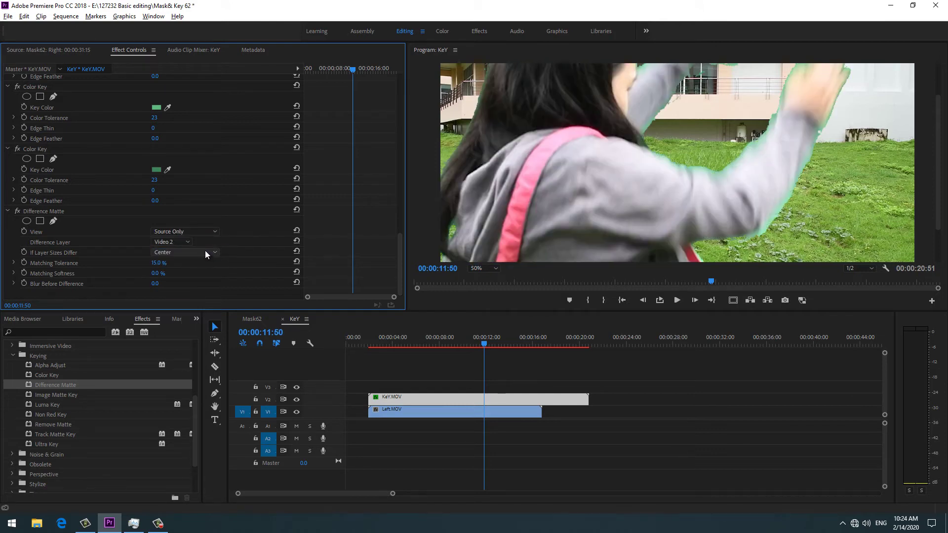
left_click(55, 212)
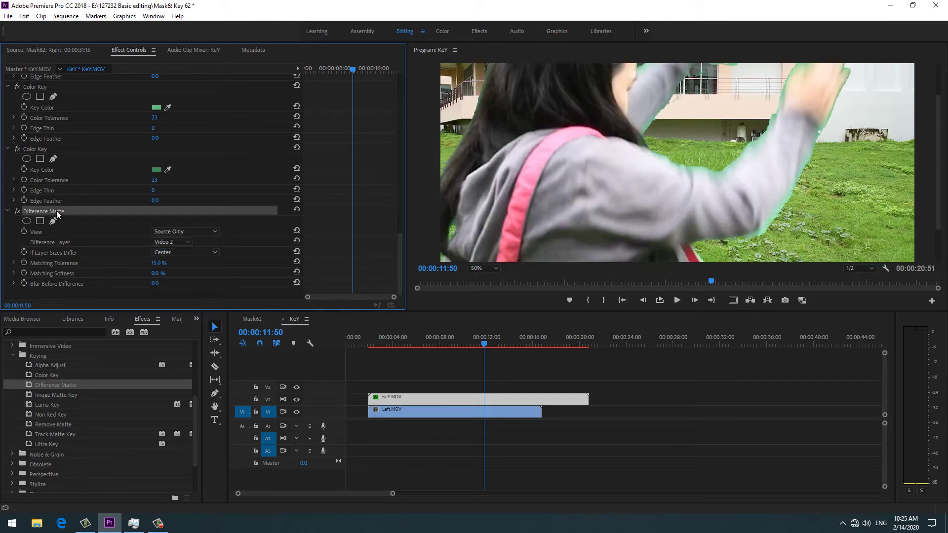
key("Delete")
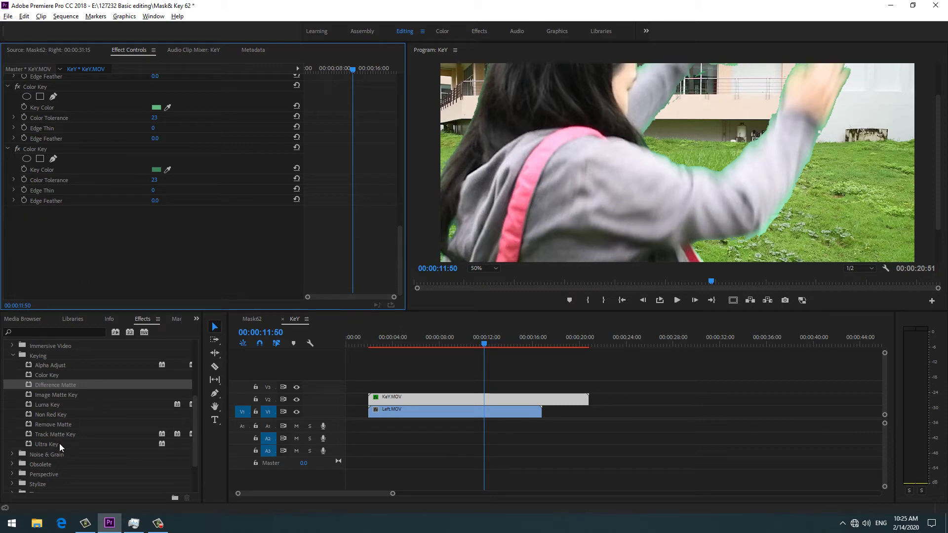
Apply the Ultra Key effect to KeY.MOV and sample the green at the upper edge of the hair as its Key Color.
left_click_drag(60, 443, 74, 255)
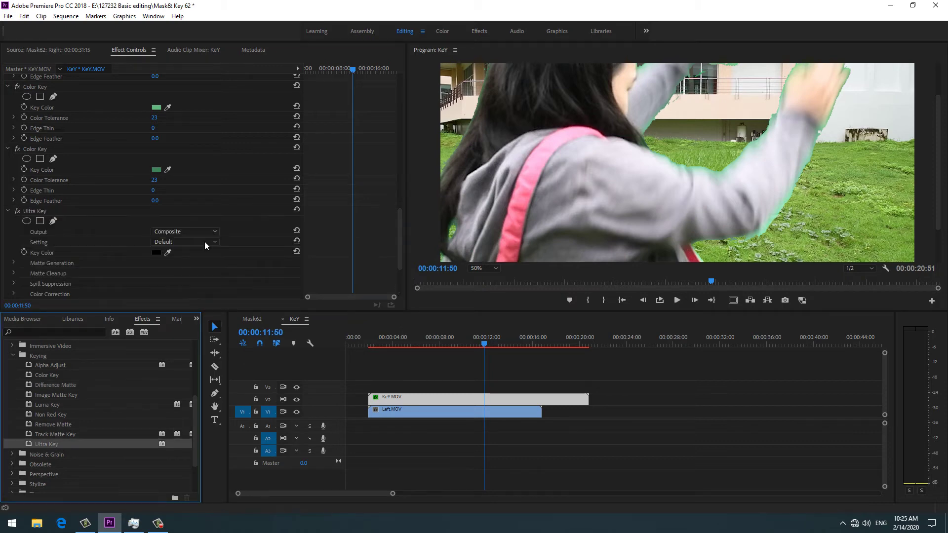
left_click_drag(399, 224, 398, 242)
left_click_drag(168, 269, 484, 85)
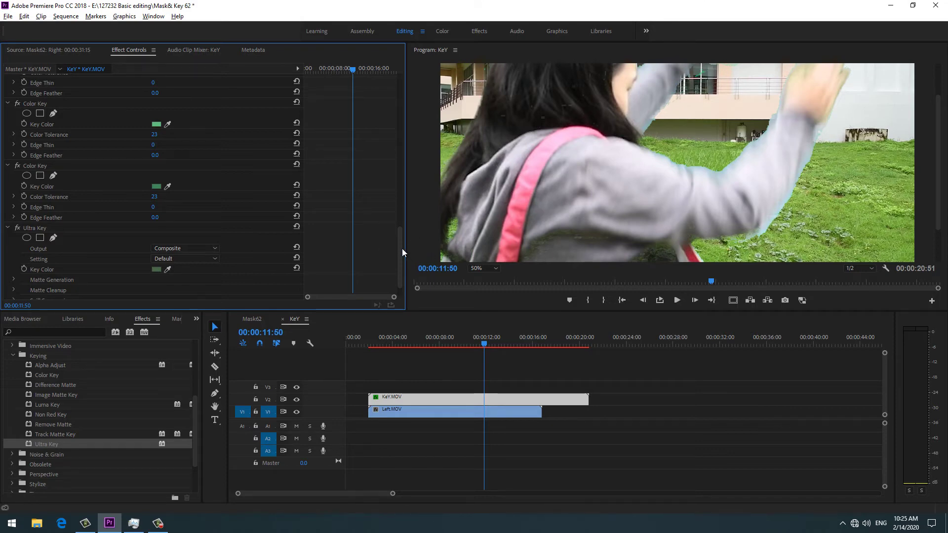
scroll(399, 252, "down", 2)
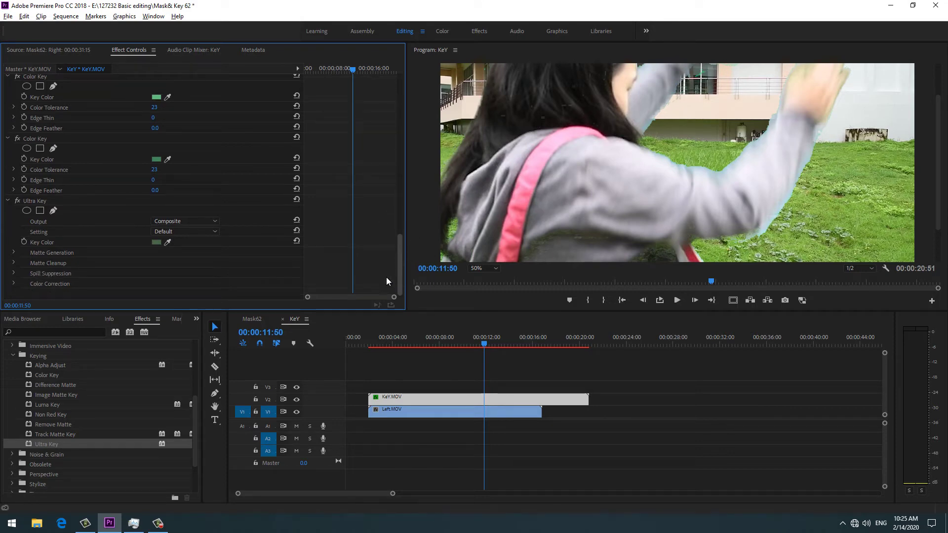
Adjust Ultra Key's Spill Suppression, with Desaturate at 60, Spill at 100 and Luma at 0.
left_click(13, 274)
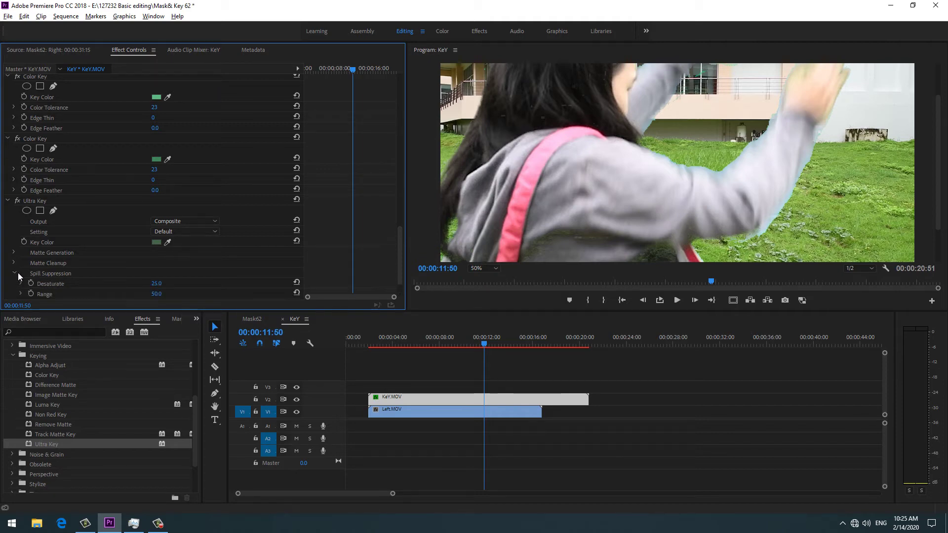
scroll(237, 282, "down", 2)
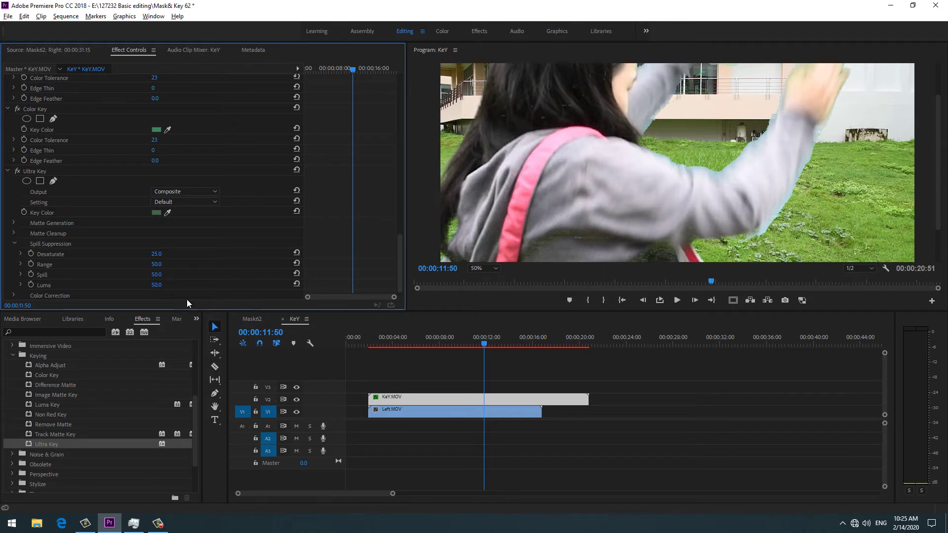
left_click_drag(154, 264, 77, 260)
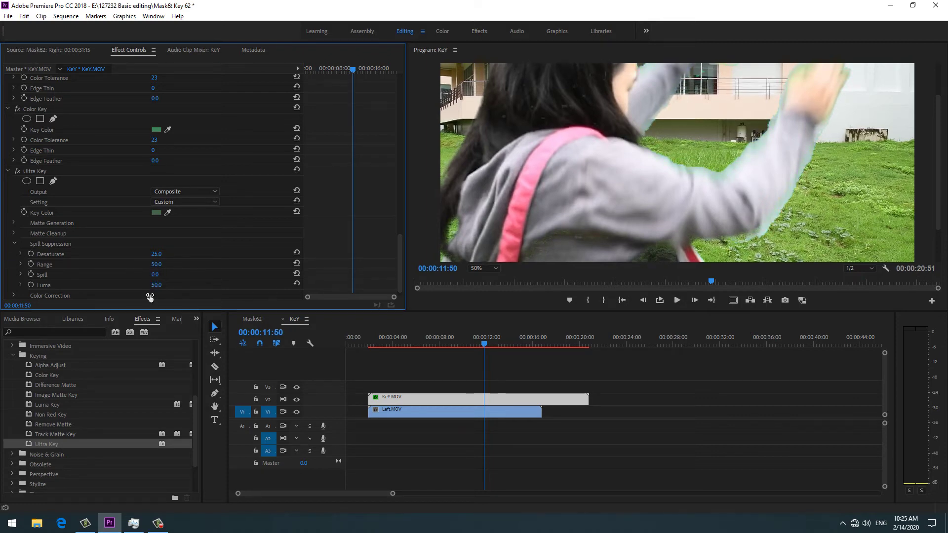
left_click_drag(155, 275, 487, 233)
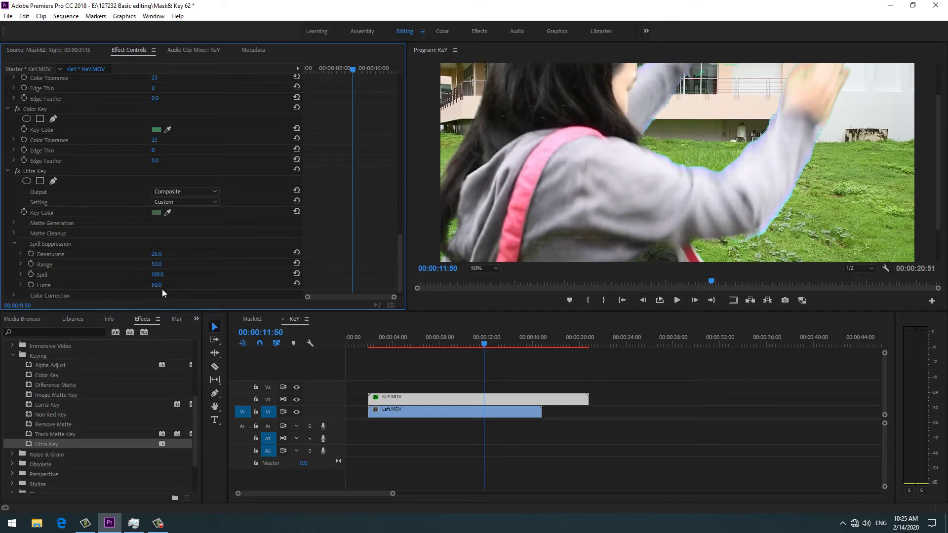
mouse_move(155, 286)
left_mouse_down()
mouse_move(85, 292)
mouse_move(179, 293)
mouse_move(140, 294)
left_mouse_up()
mouse_move(154, 256)
left_mouse_down()
mouse_move(126, 258)
mouse_move(156, 257)
left_mouse_up()
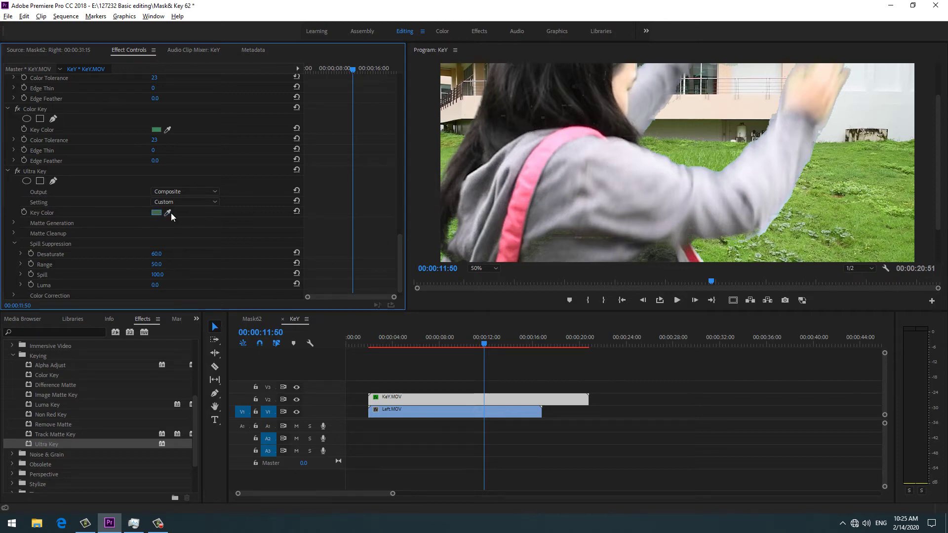
Resample Ultra Key's Key Color between the face and the raised arm and set its Color Correction Saturation to 64.
left_click_drag(169, 212, 653, 110)
scroll(145, 287, "down", 1)
left_click(13, 283)
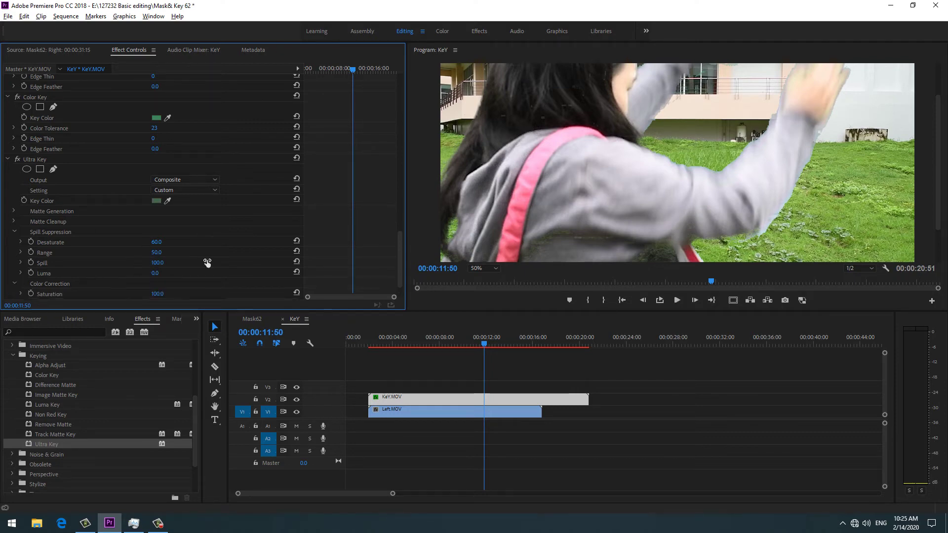
scroll(212, 260, "down", 2)
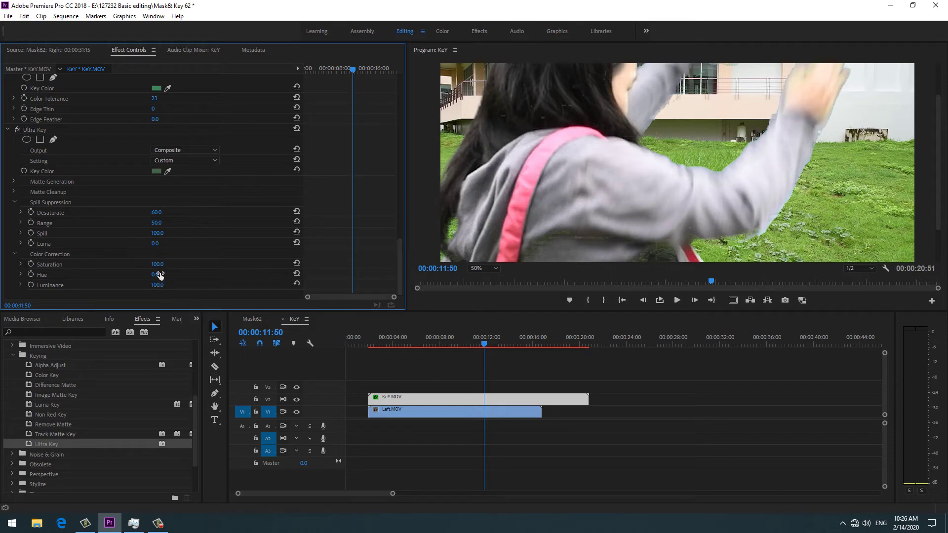
mouse_move(144, 268)
left_mouse_down()
mouse_move(119, 269)
mouse_move(135, 264)
left_mouse_up()
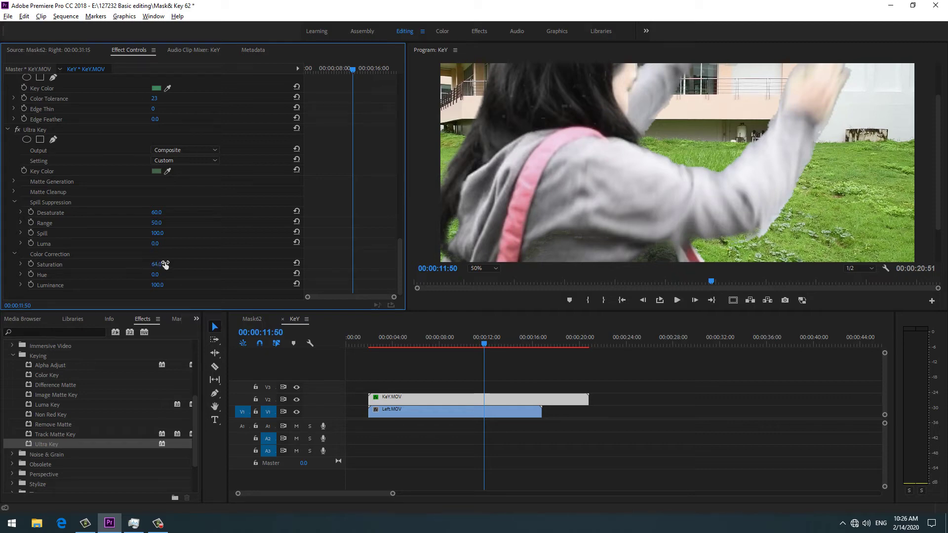
Step back through the frames to 00:00:11:37 to check the keyed edges around the hair and arm.
key("Left")
key("Left")
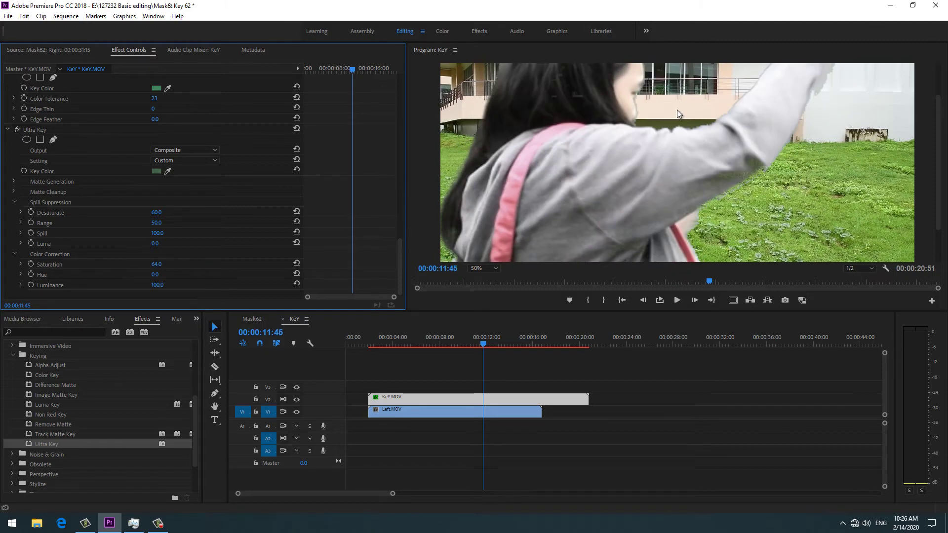
key("Left")
key("Left")
key("Left")
key("Left")
key("Left")
key("Left")
key("Left")
key("Left")
key("Left")
key("Left")
key("Left")
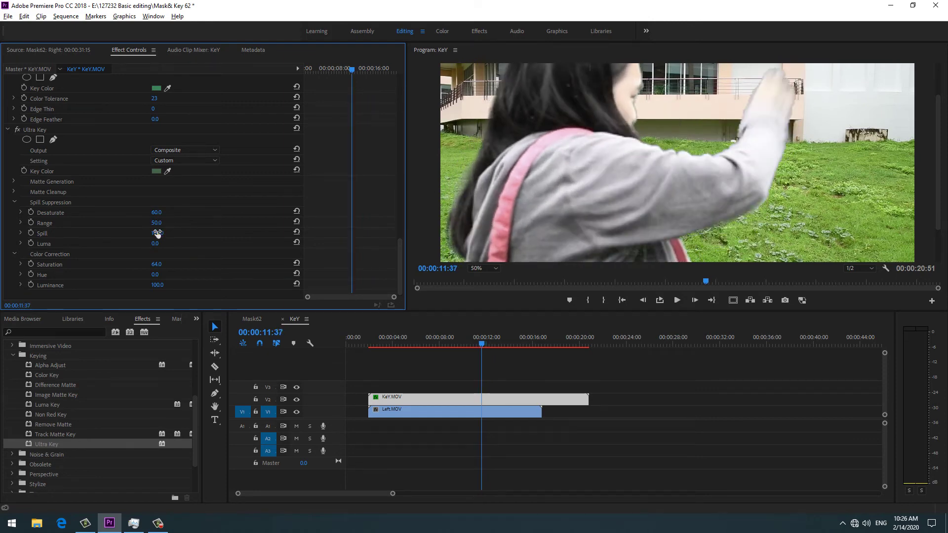
Set Ultra Key's Desaturate to 0 and its Matte Cleanup Choke to 44, checking the matte at 00:00:11:04.
left_click_drag(156, 213, 136, 225)
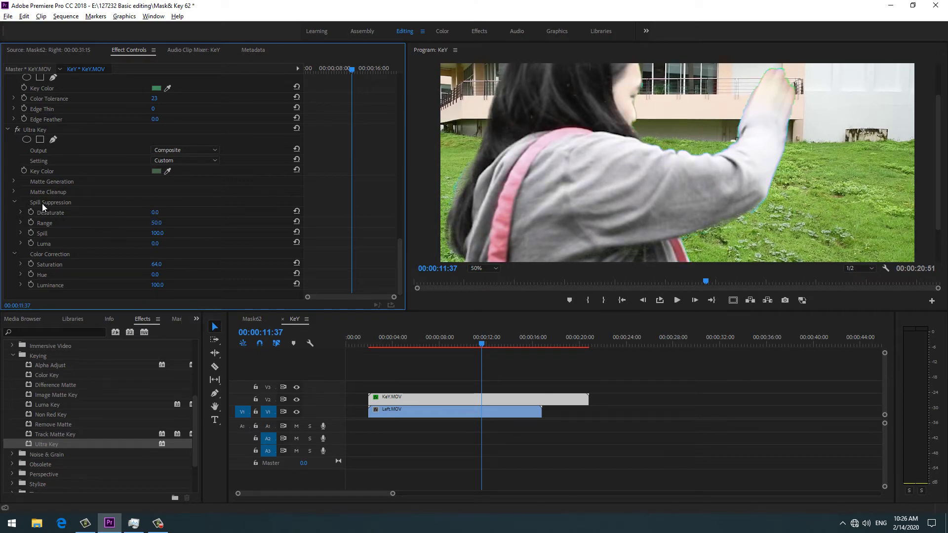
left_click(13, 191)
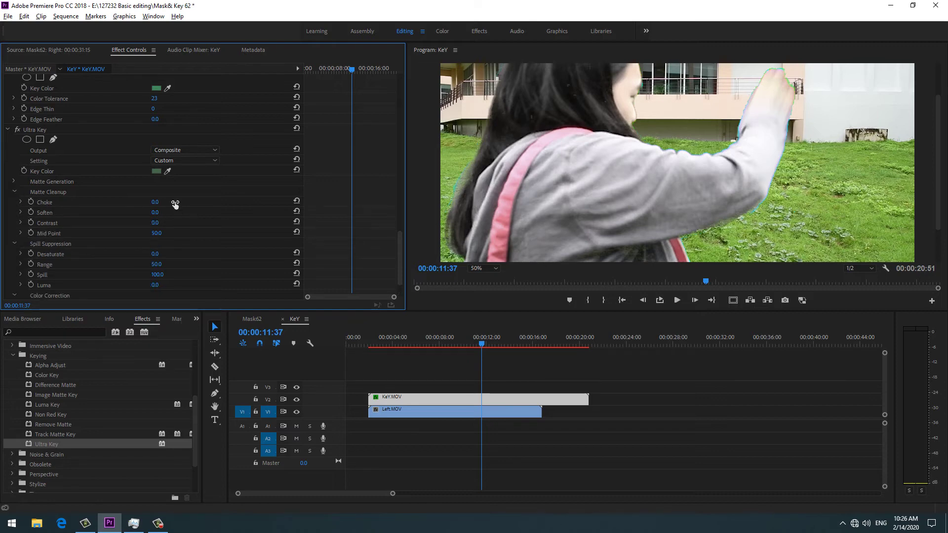
left_click_drag(155, 202, 184, 210)
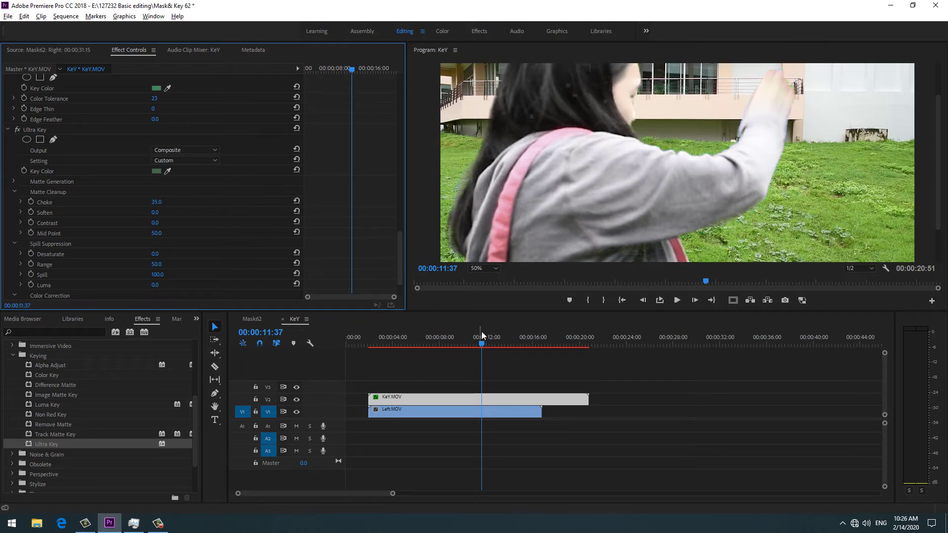
left_click_drag(482, 344, 474, 344)
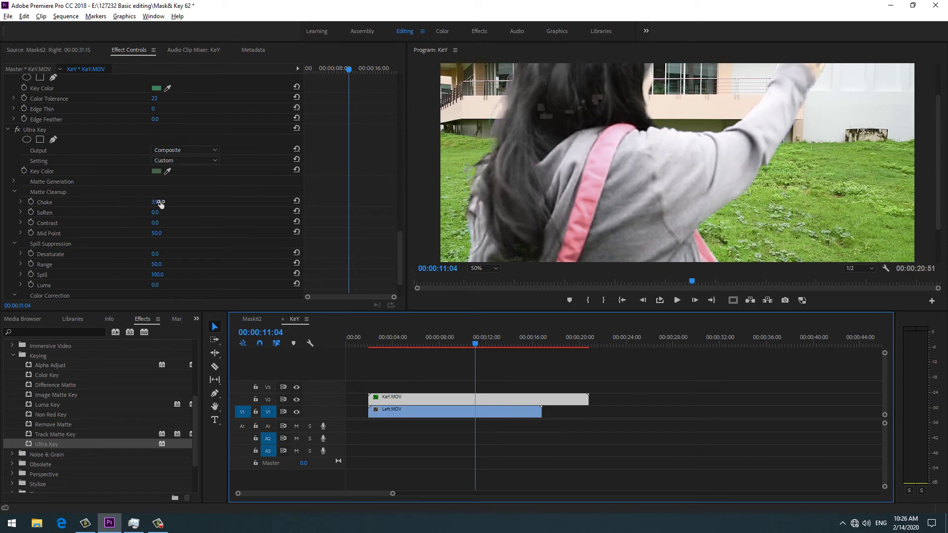
left_click_drag(156, 202, 159, 201)
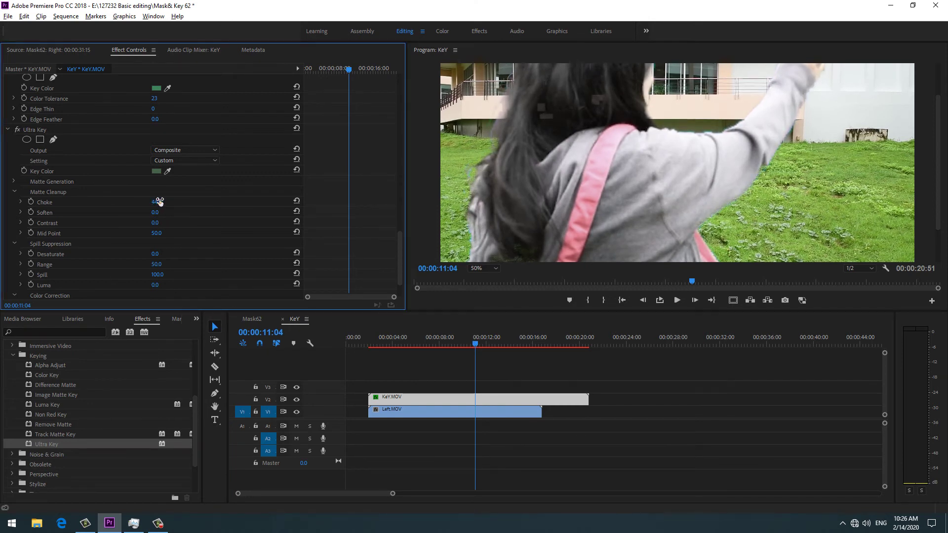
Set Ultra Key's Matte Generation Transparency to 27 and collapse all of the effect's setting groups.
left_click(13, 181)
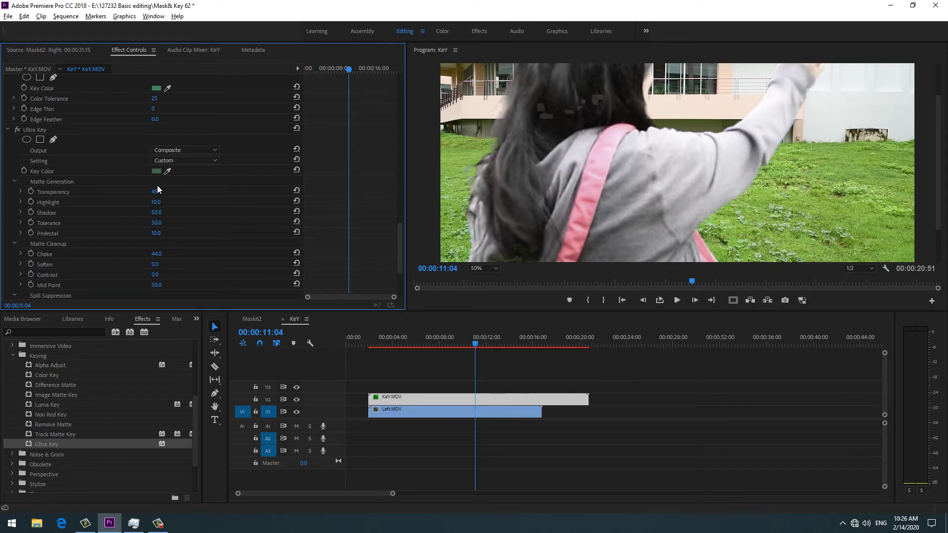
left_click_drag(154, 192, 73, 192)
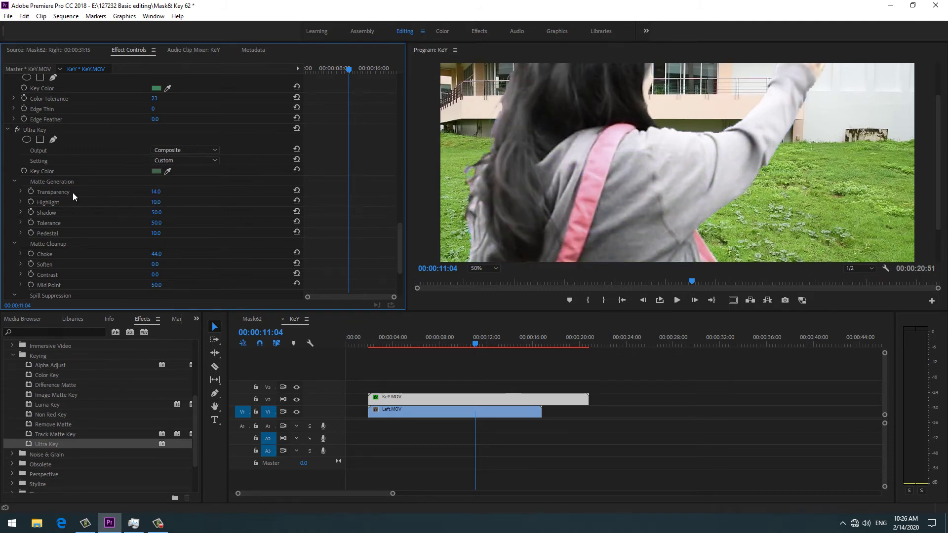
left_click(296, 189)
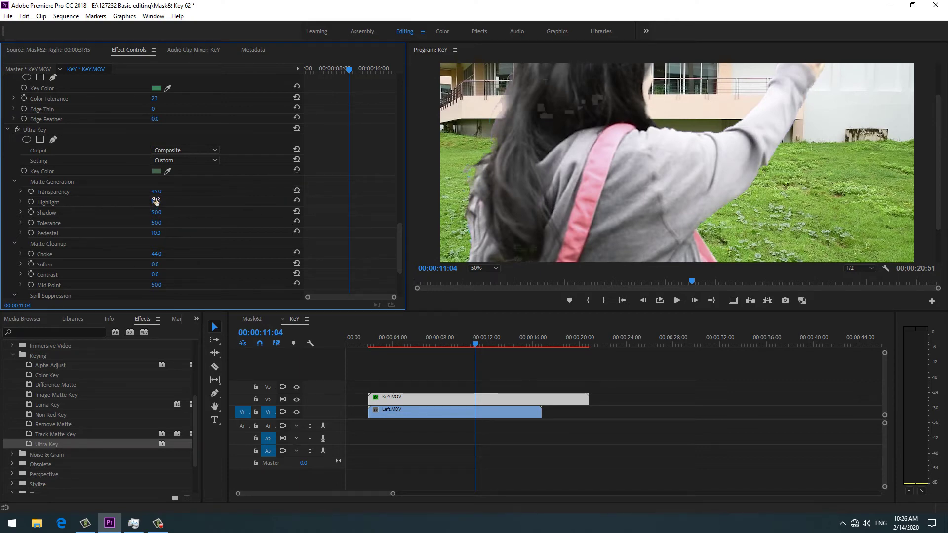
mouse_move(156, 191)
left_mouse_down()
mouse_move(145, 195)
mouse_move(165, 192)
left_mouse_up()
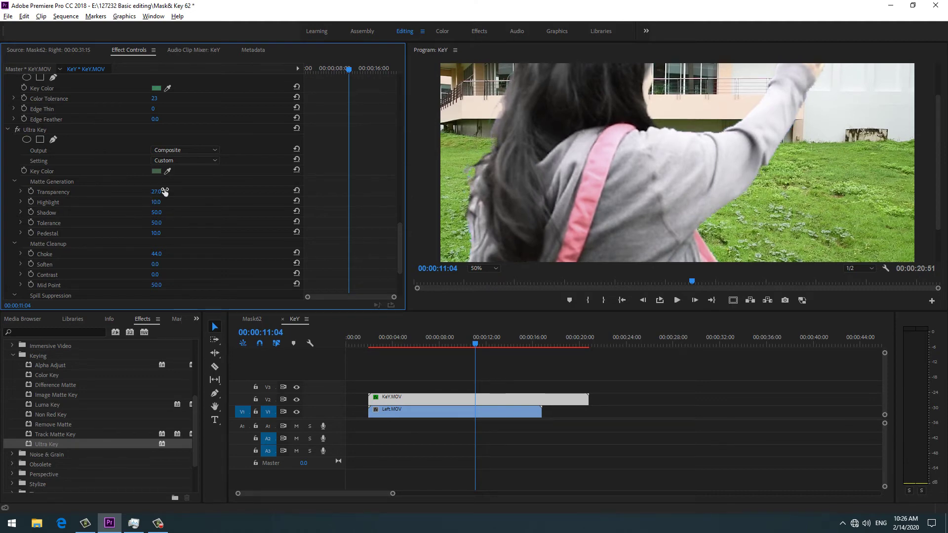
left_click(15, 181)
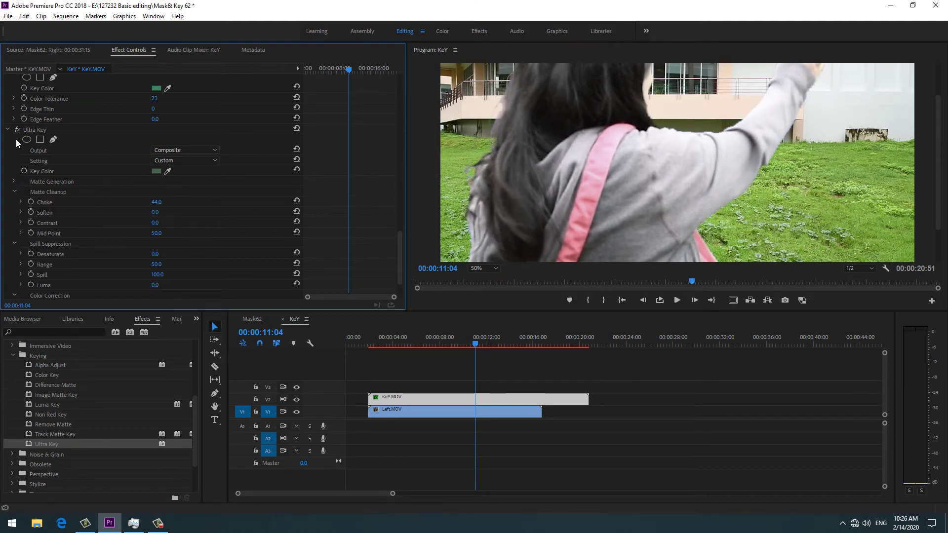
left_click(14, 243)
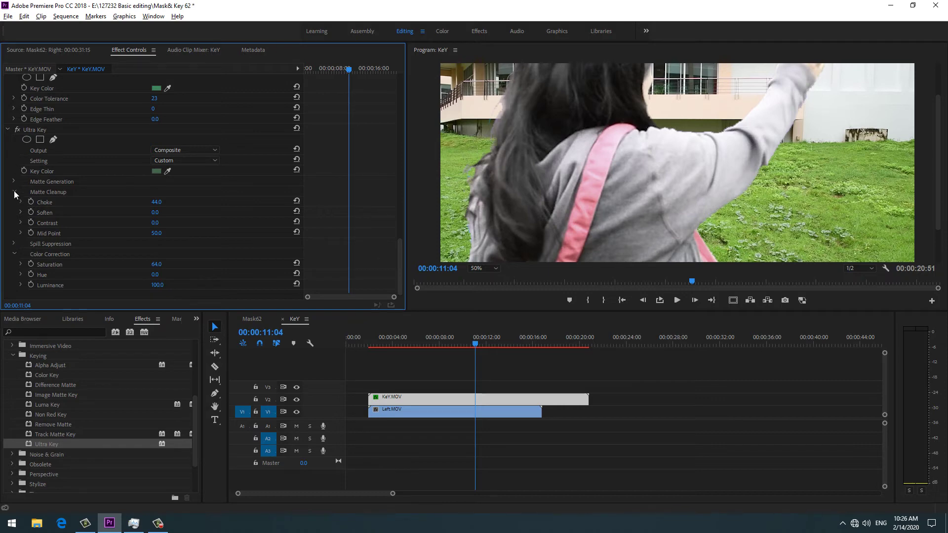
left_click(15, 191)
left_click(13, 252)
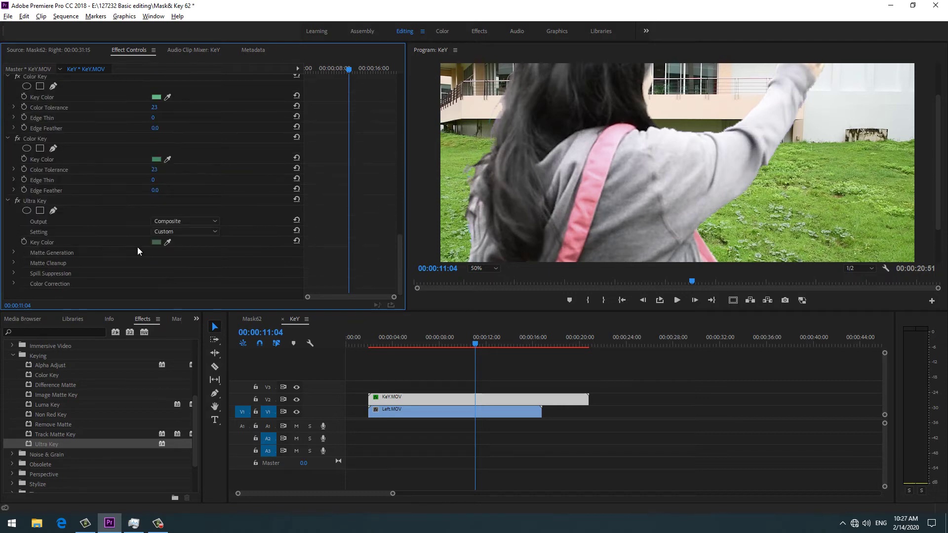
At 00:00:07:11 with the preview at 25%, duplicate the last Color Key and place the copy directly above Ultra Key.
left_click(496, 269)
left_click(499, 302)
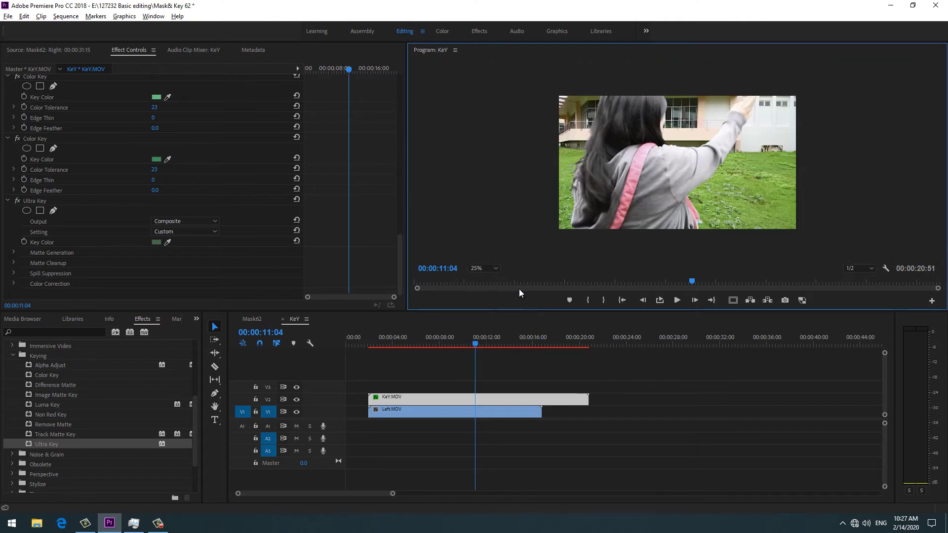
left_click_drag(473, 345, 429, 348)
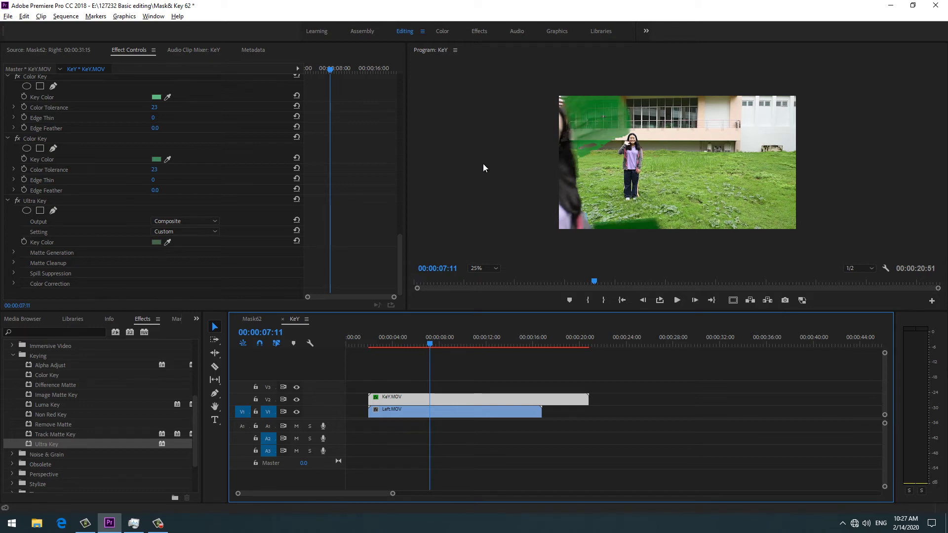
left_click(36, 139)
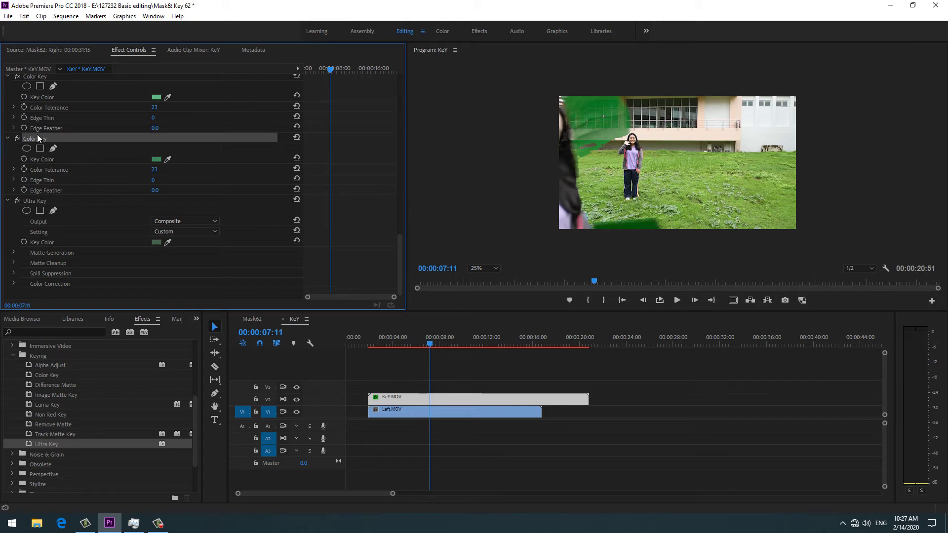
key("ctrl+v")
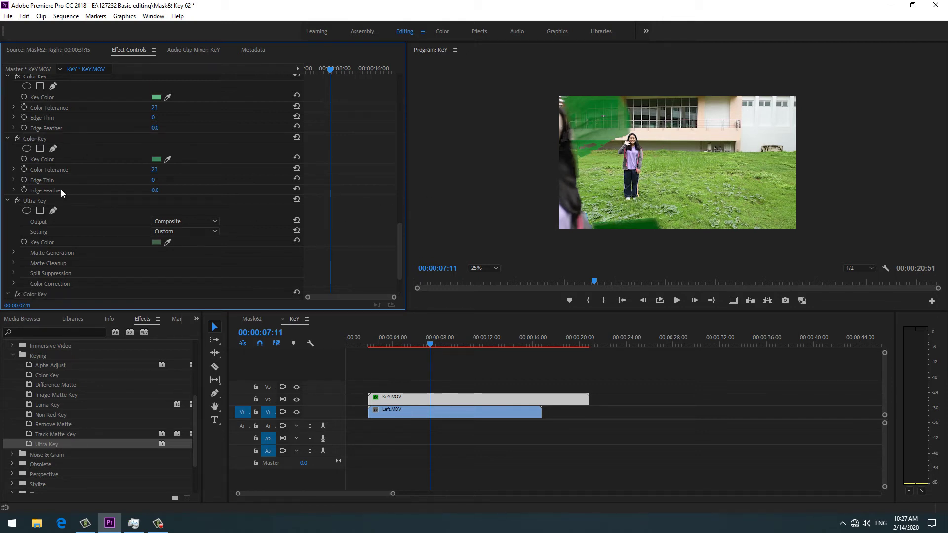
left_click_drag(41, 295, 29, 198)
Sample the leftover dark green as the new Color Key's Key Color and set its Color Tolerance to 58, checking the result at 00:00:07:54.
left_click_drag(168, 216, 587, 103)
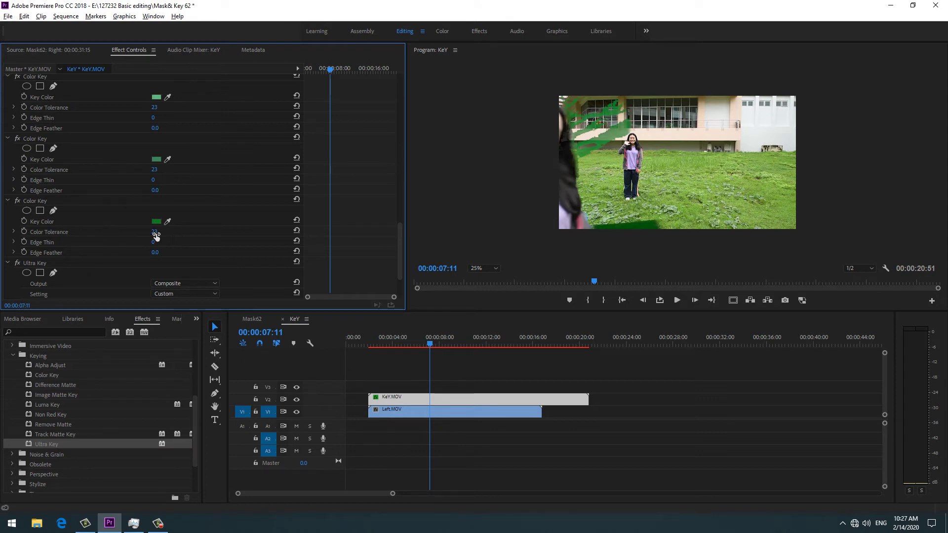
left_click_drag(159, 235, 172, 233)
mouse_move(431, 344)
left_mouse_down()
mouse_move(417, 346)
mouse_move(438, 344)
left_mouse_up()
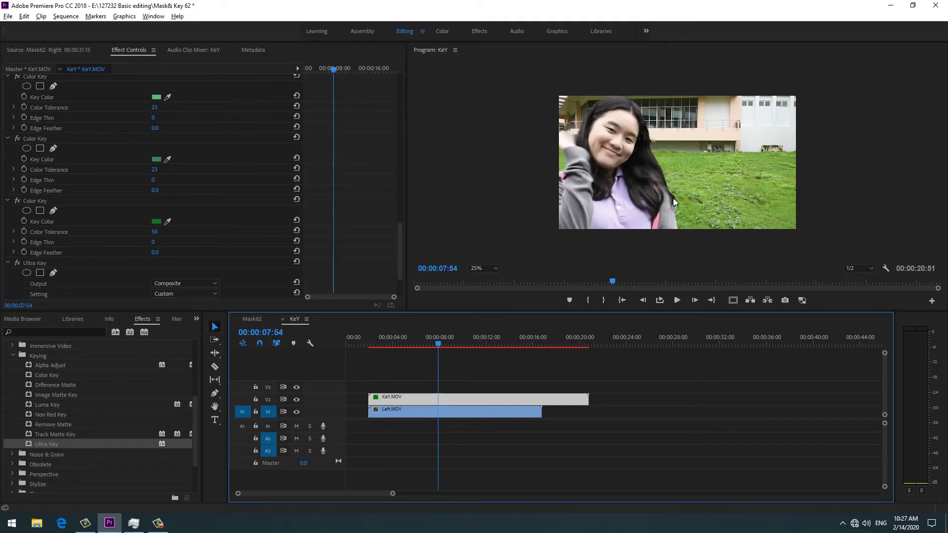
At 00:00:06:25, reshape KeY.MOV's opacity Mask (1) by pulling its lower-right points inward to the frame's left edge.
mouse_move(437, 345)
left_mouse_down()
mouse_move(411, 346)
mouse_move(418, 345)
left_mouse_up()
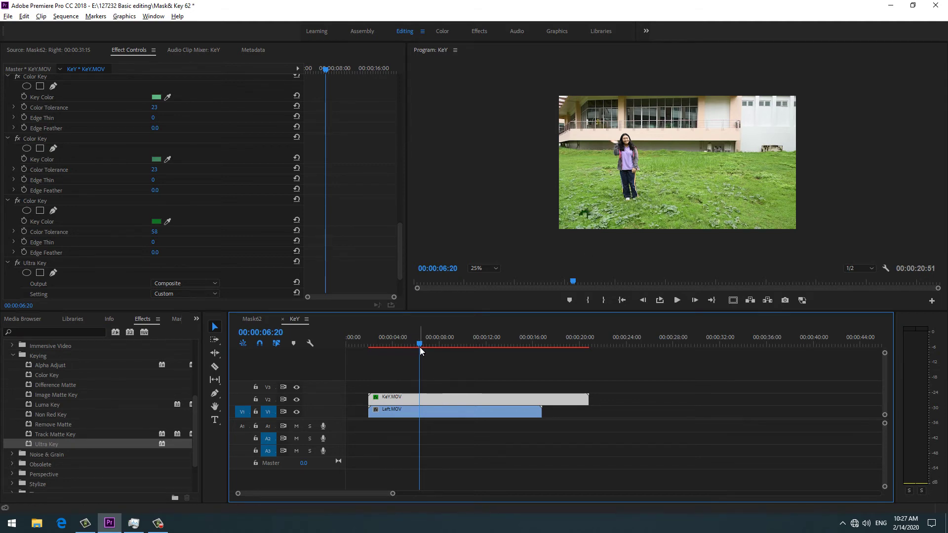
left_click_drag(421, 343, 422, 345)
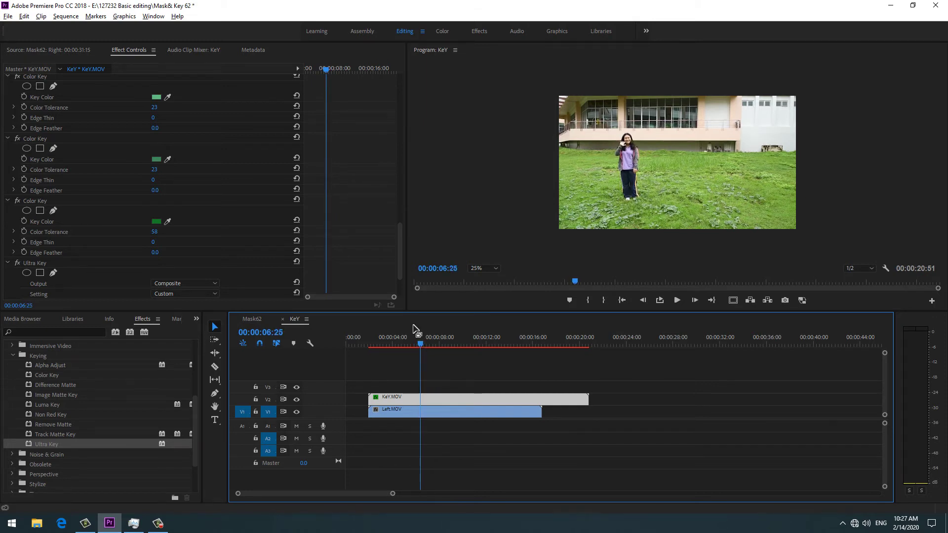
left_click_drag(398, 253, 398, 103)
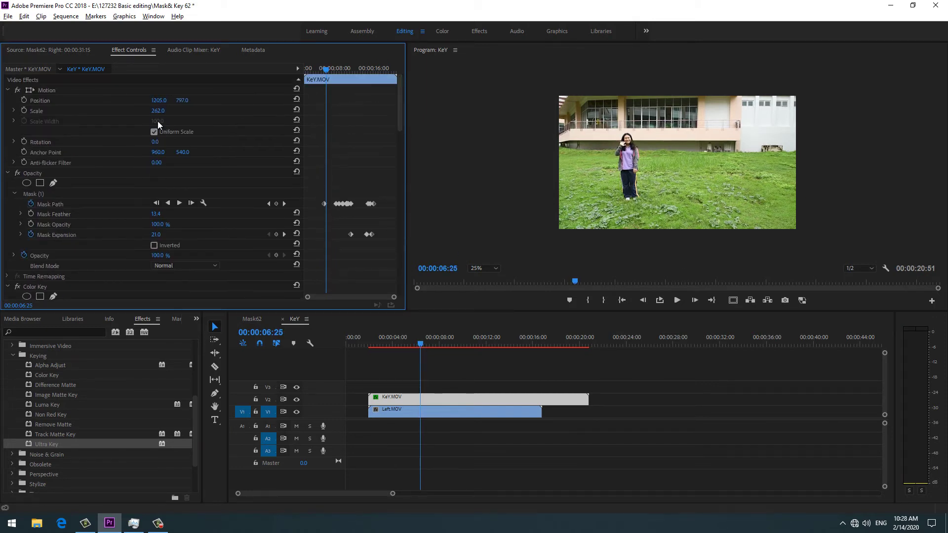
left_click(67, 193)
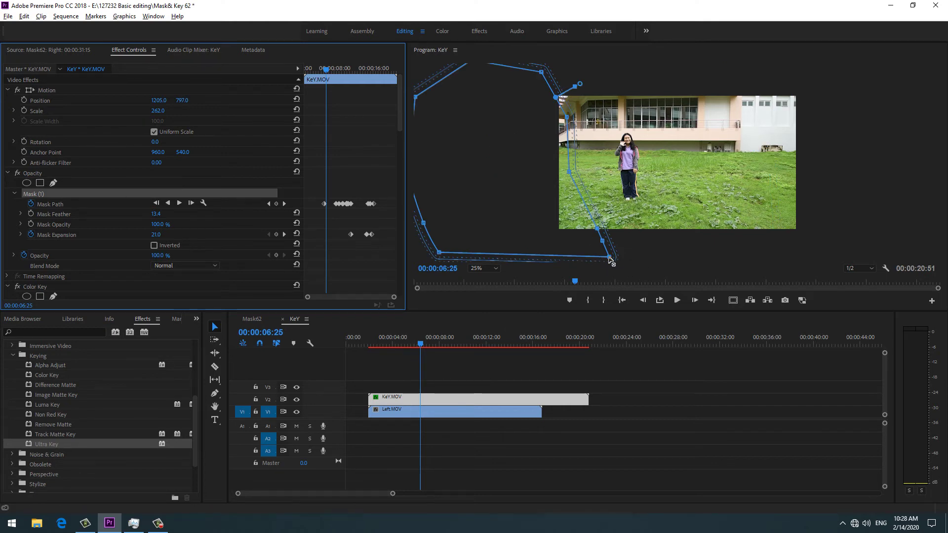
left_click_drag(610, 258, 565, 238)
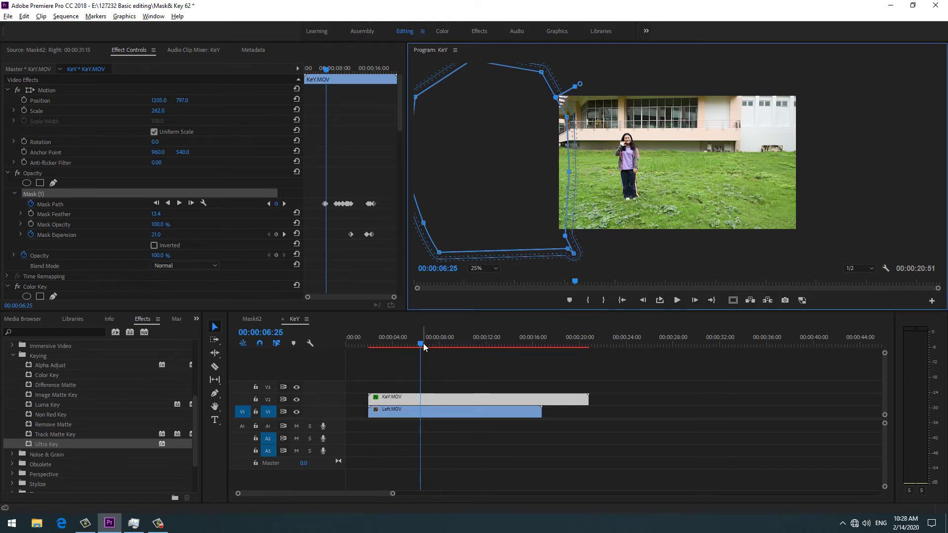
At 00:00:07:21, move the opacity mask's lower-right points slightly outward to clear the subject's arm.
left_click_drag(422, 343, 431, 345)
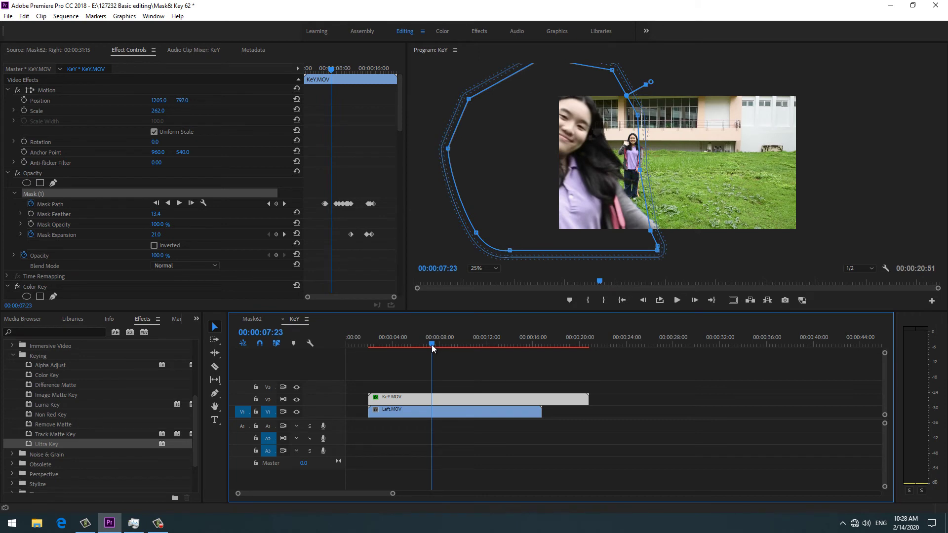
left_click(650, 233)
left_click_drag(650, 231, 664, 234)
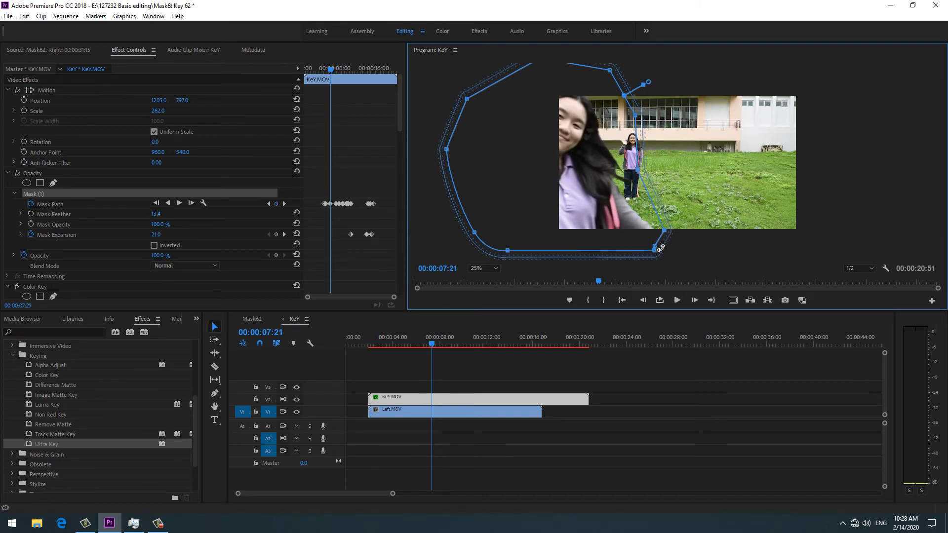
left_click(664, 237)
left_click_drag(666, 236, 667, 230)
At 00:00:08:14, set Ultra Key's Matte Generation Transparency to 0 and the second-to-last Color Key's Color Tolerance to 24.
mouse_move(433, 345)
left_mouse_down()
mouse_move(420, 347)
mouse_move(438, 352)
left_mouse_up()
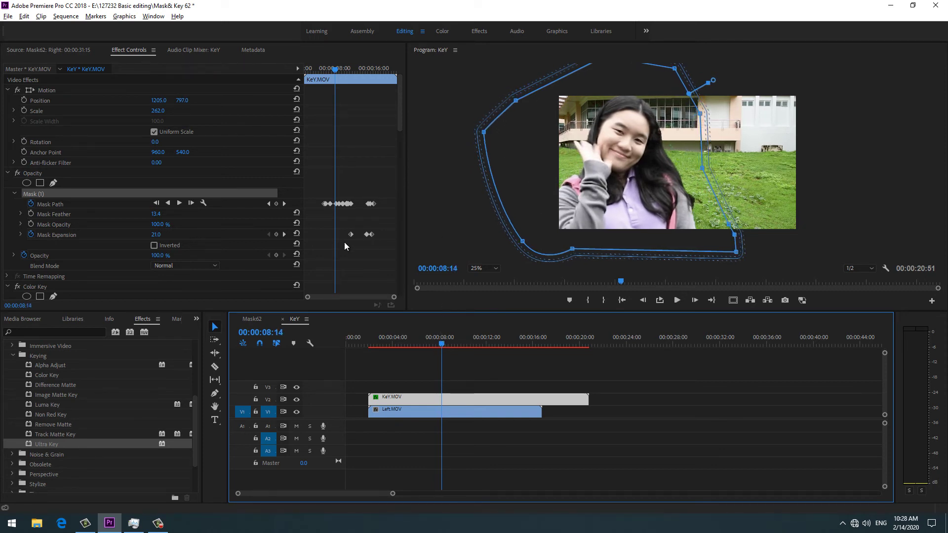
scroll(345, 246, "down", 8)
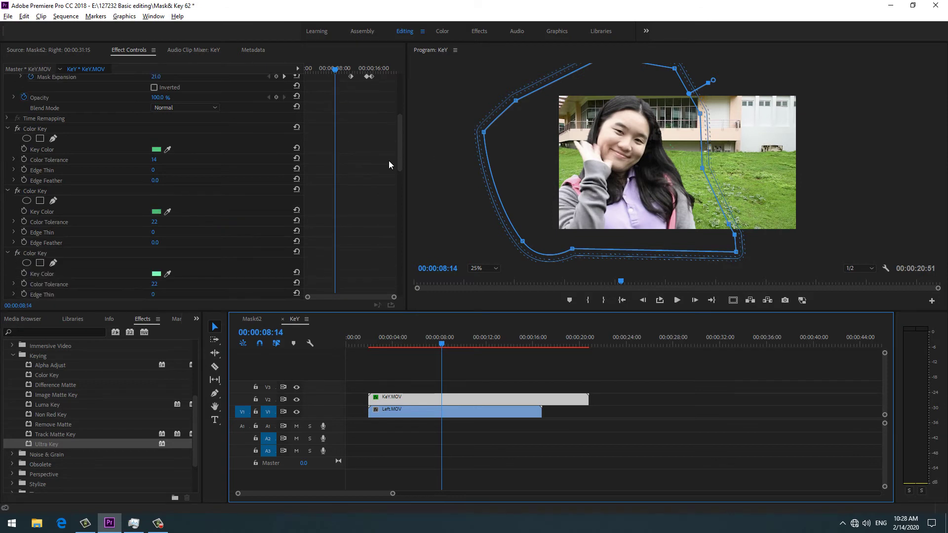
left_click_drag(399, 156, 395, 295)
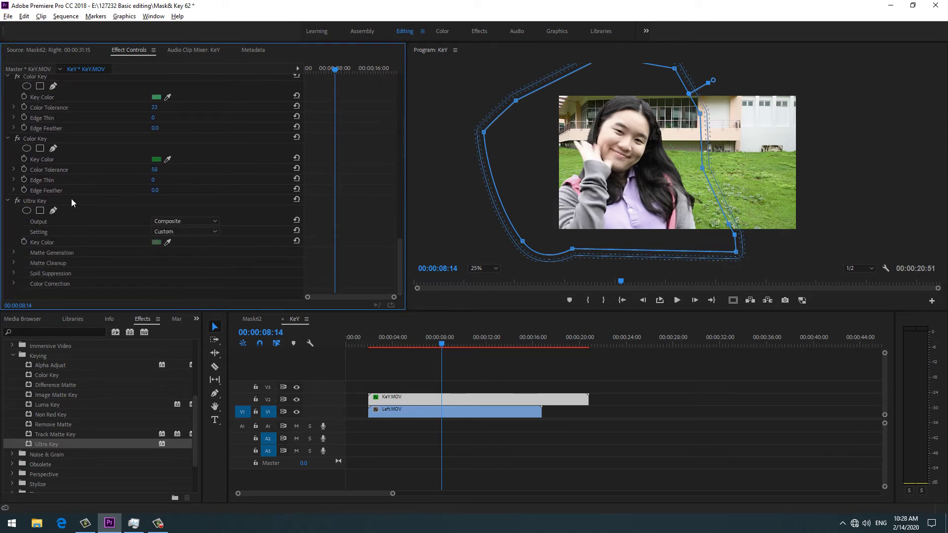
left_click(13, 252)
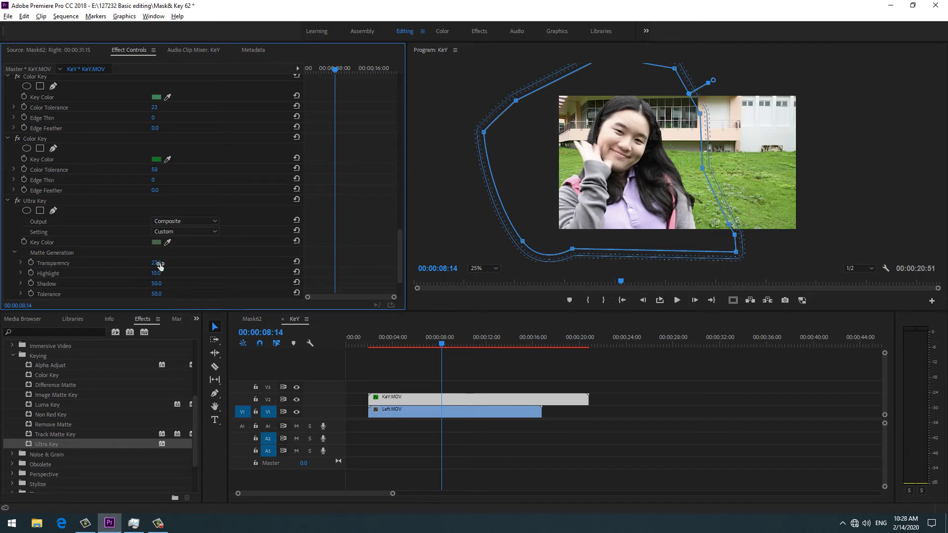
left_click_drag(159, 266, 118, 279)
left_click_drag(157, 108, 165, 107)
Duplicate the Color Key directly above Ultra Key and place the copy below Ultra Key.
left_click(41, 140)
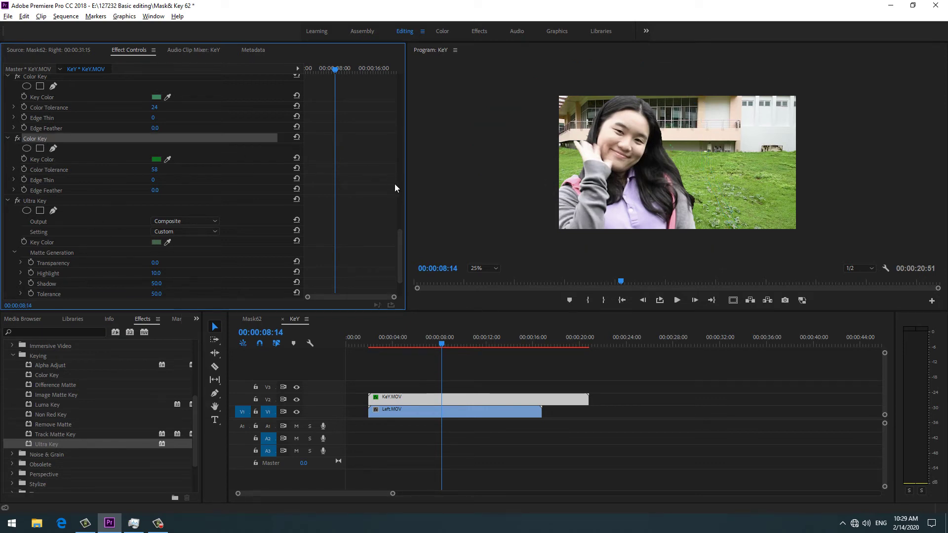
scroll(401, 235, "down", 2)
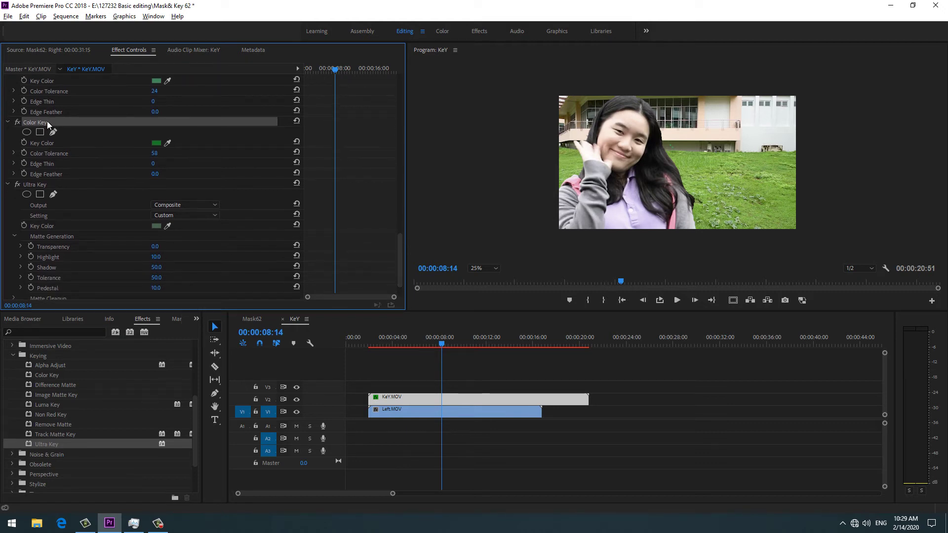
left_click_drag(46, 120, 159, 260)
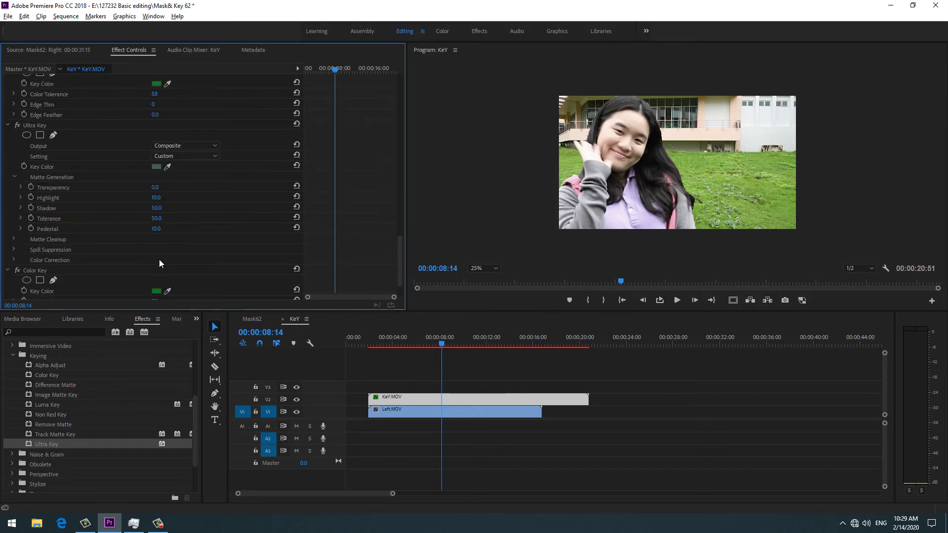
scroll(160, 261, "down", 3)
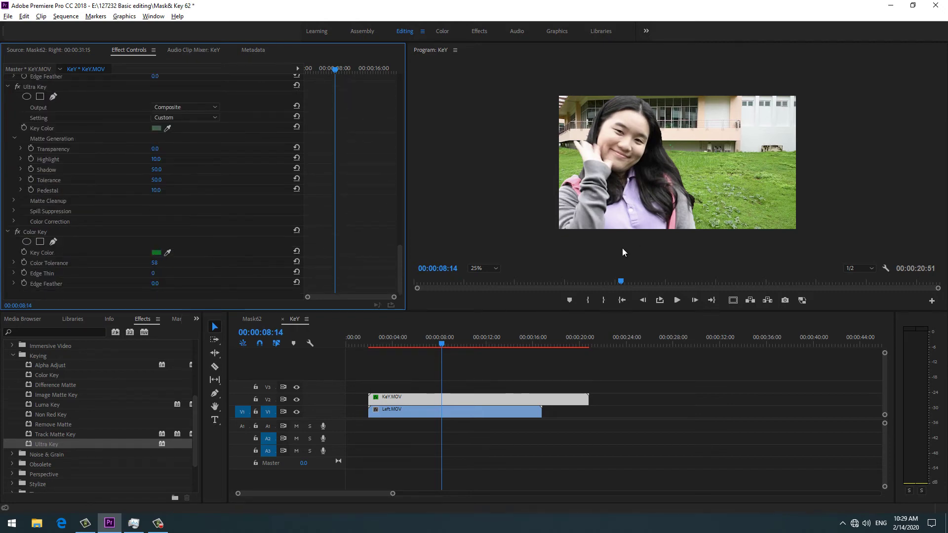
With the preview at 75%, sample the leftover green specks as the new Color Key's Key Color, set Color Tolerance to 71, and restore 25% zoom.
left_click(484, 269)
left_click(493, 326)
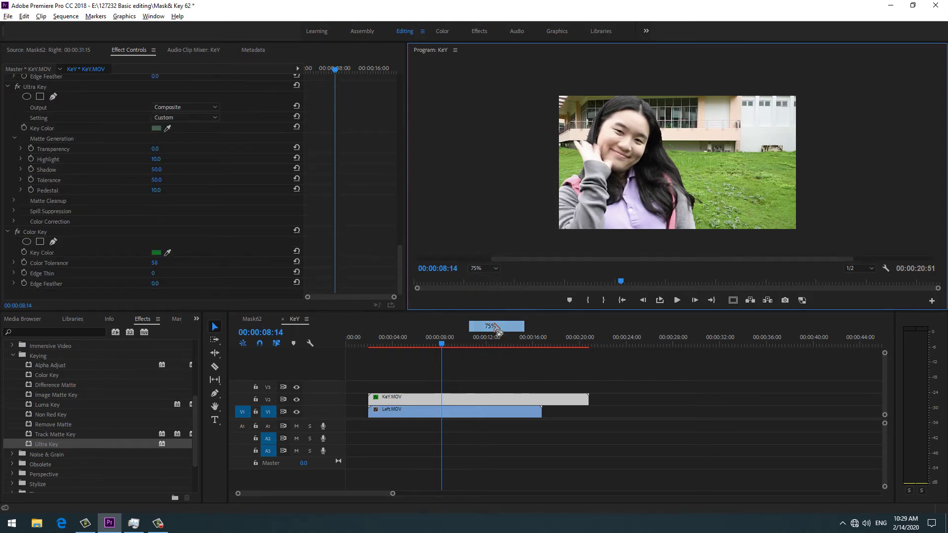
left_click(168, 253)
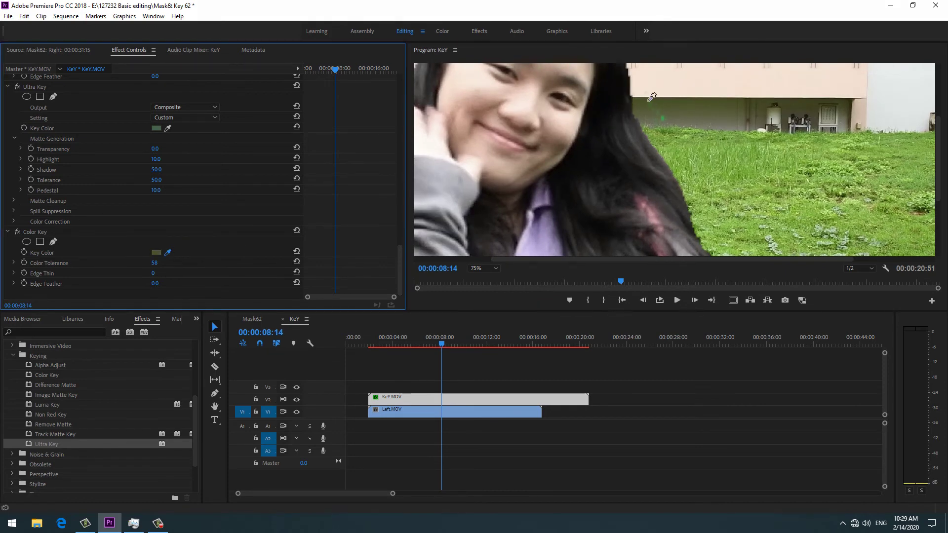
left_click(663, 118)
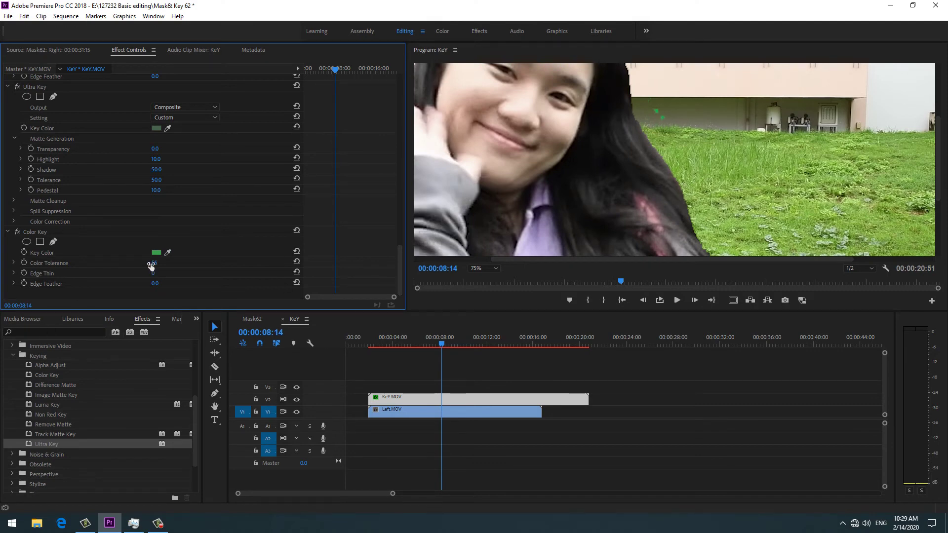
left_click_drag(154, 263, 127, 272)
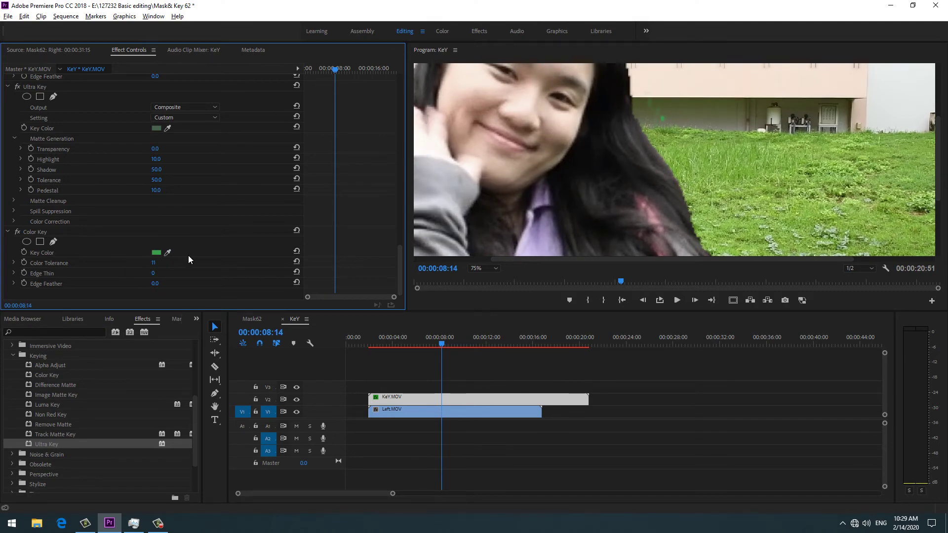
left_click(168, 252)
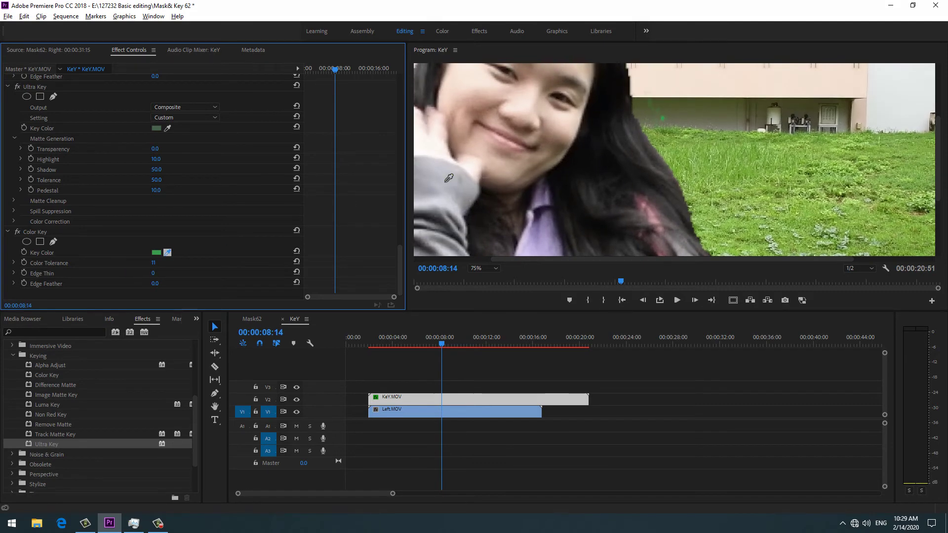
left_click(662, 118)
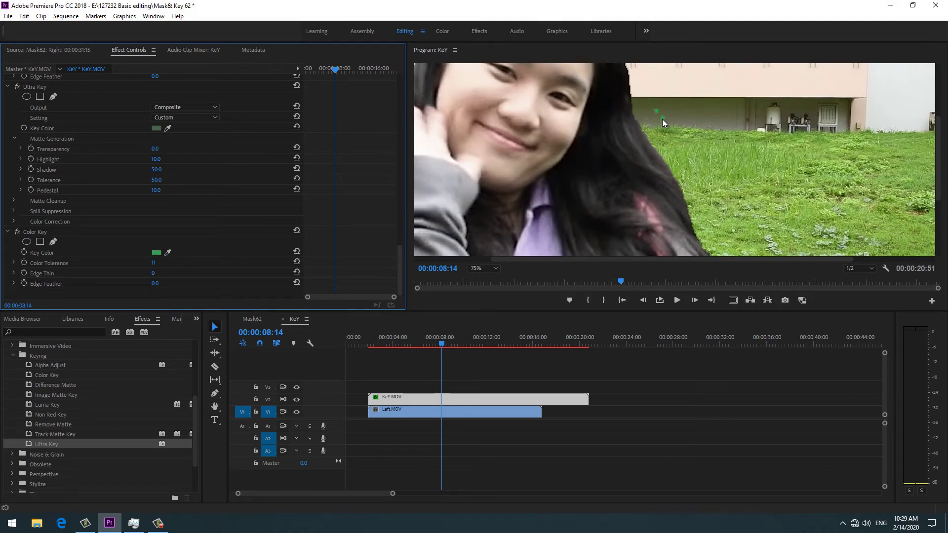
left_click_drag(153, 263, 184, 269)
left_click(493, 269)
left_click(496, 300)
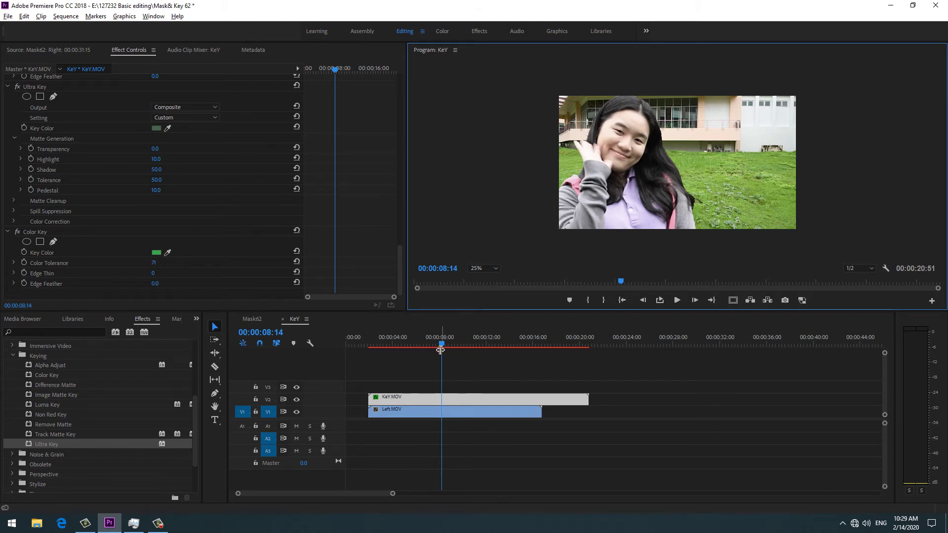
At 00:00:07:23, set Ultra Key's Spill to 64, its Range to 13 and its Matte Cleanup Choke to 24.
left_click_drag(441, 343, 431, 345)
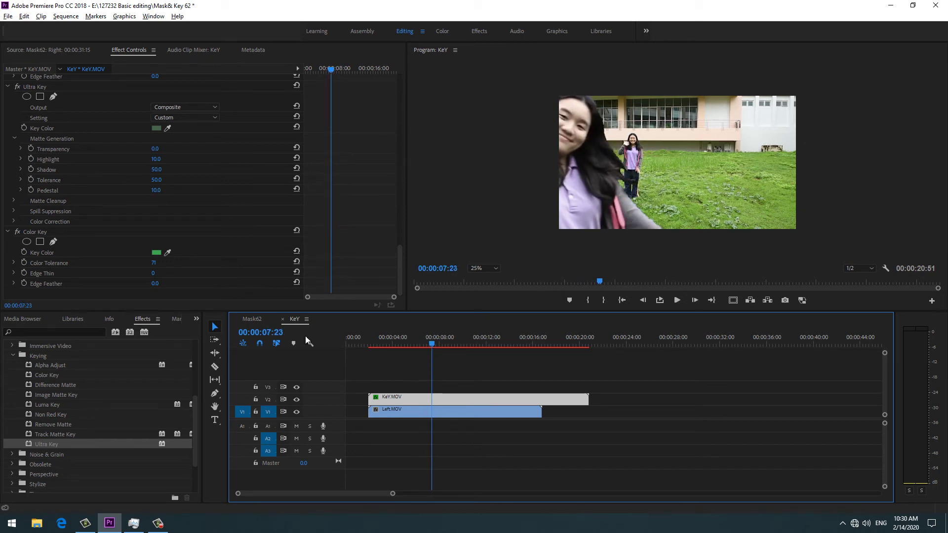
left_click(13, 211)
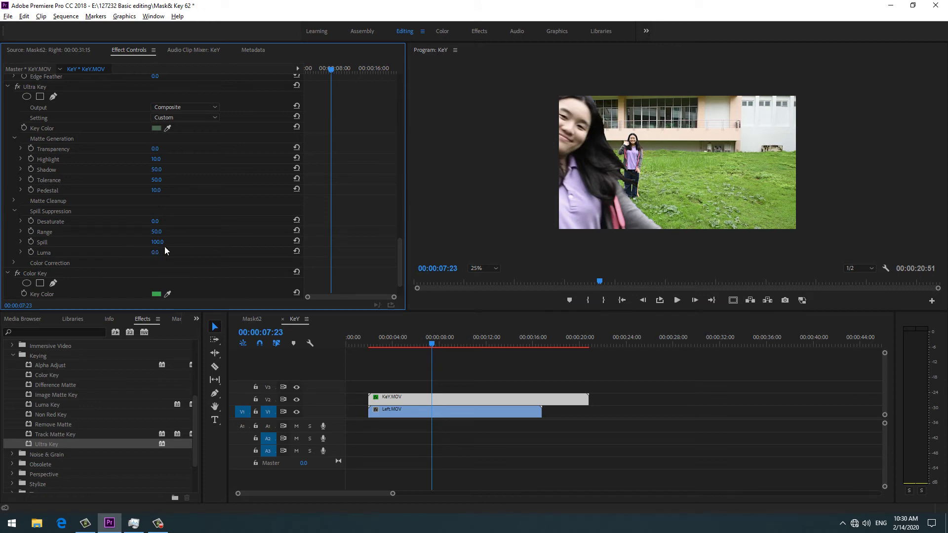
left_click_drag(157, 246, 147, 251)
mouse_move(158, 233)
left_mouse_down()
mouse_move(142, 236)
mouse_move(172, 233)
mouse_move(143, 238)
mouse_move(161, 232)
left_mouse_up()
left_click(14, 200)
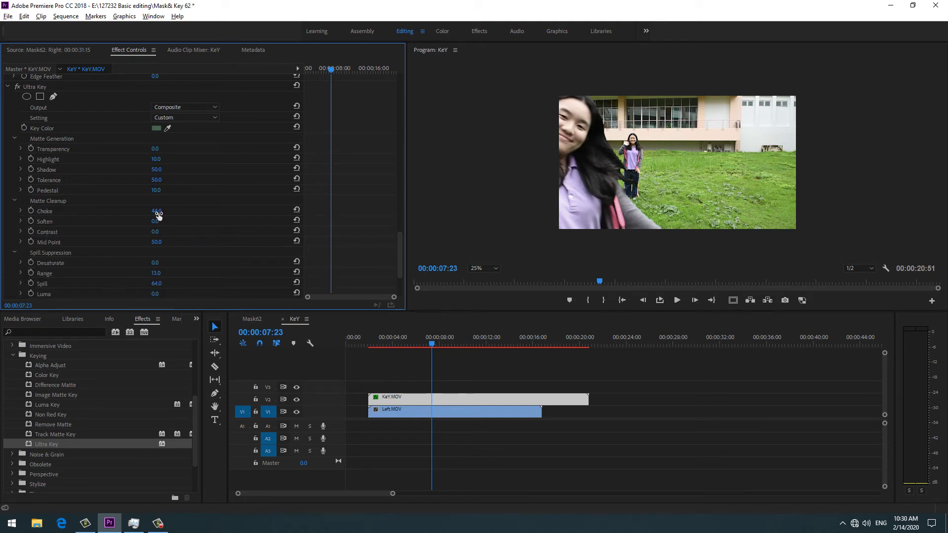
left_click_drag(146, 215, 142, 215)
At 00:00:12:40, set Ultra Key's Choke to 76 and Range to 61, and start keyframing both.
left_click_drag(431, 344, 493, 370)
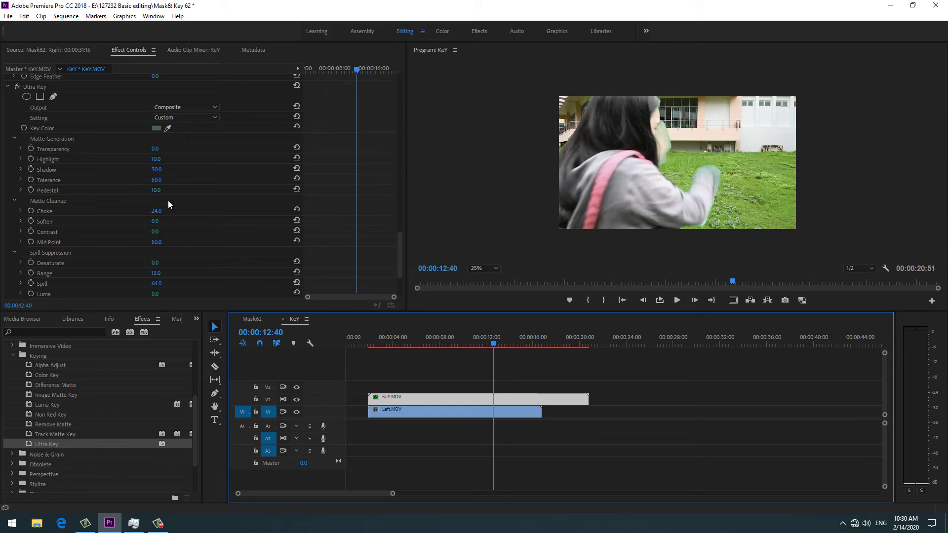
left_click_drag(156, 213, 163, 212)
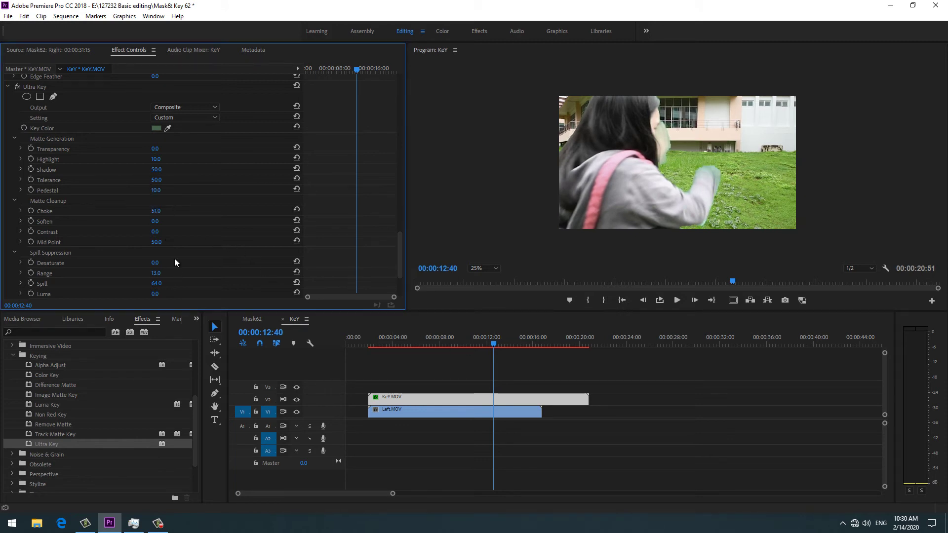
left_click_drag(165, 275, 164, 274)
left_click_drag(161, 214, 172, 216)
mouse_move(169, 274)
left_mouse_down()
mouse_move(183, 275)
mouse_move(155, 271)
left_mouse_up()
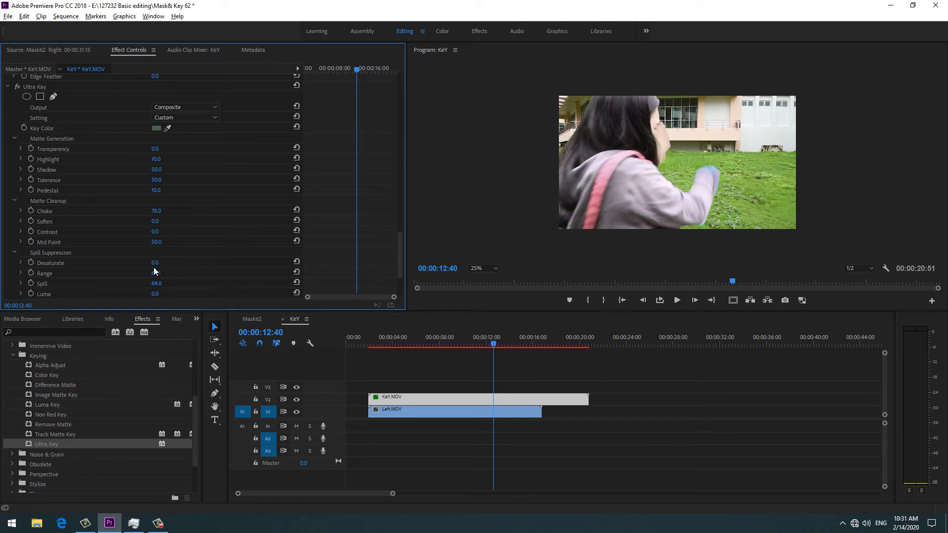
left_click(32, 275)
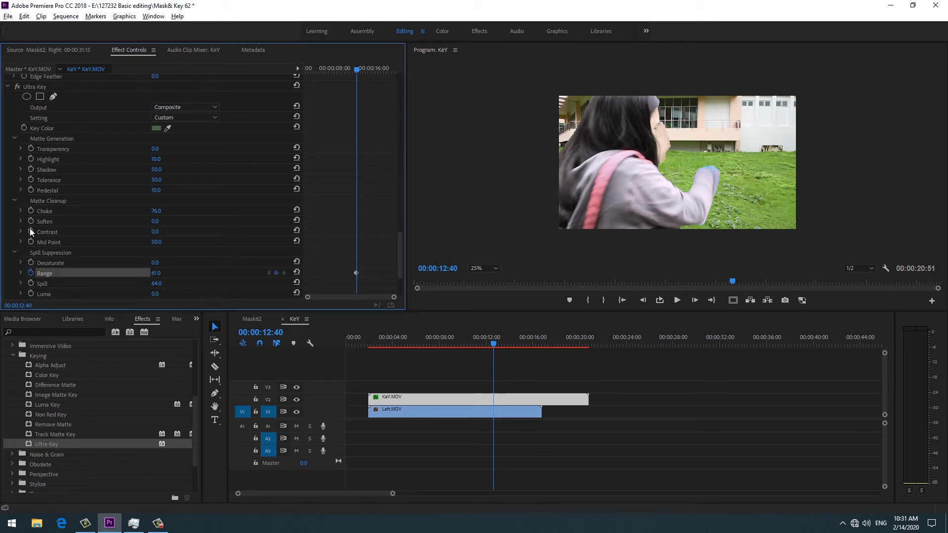
left_click(30, 210)
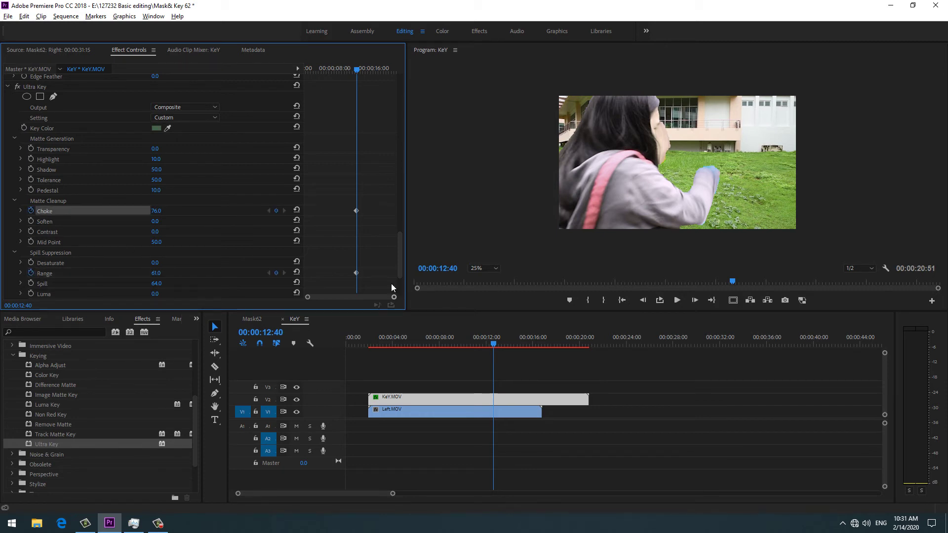
Add keyframes for Ultra Key's Choke and Range at 00:00:07:31, keeping 76 and 61.
left_click_drag(496, 344, 432, 351)
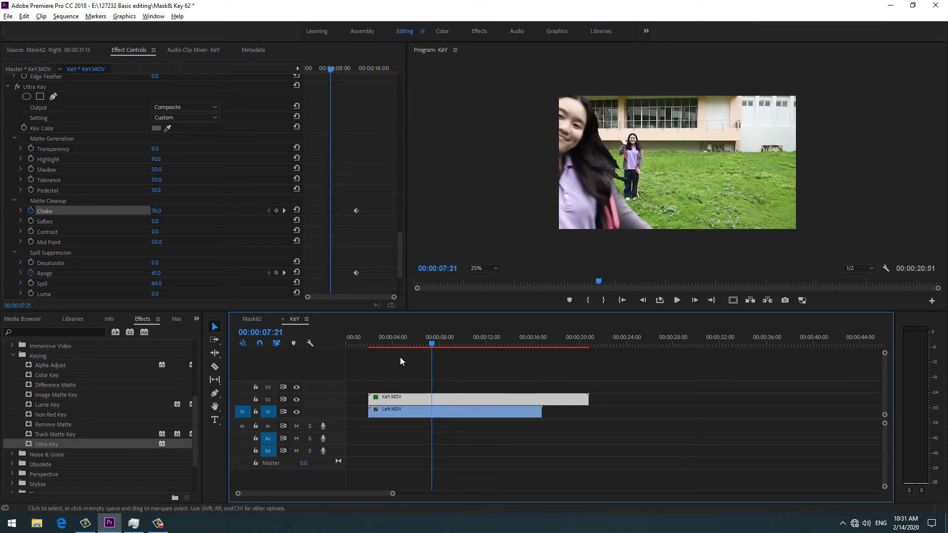
key("Right")
key("Right")
key("Right")
key("Right")
key("Right")
key("Right")
key("Right")
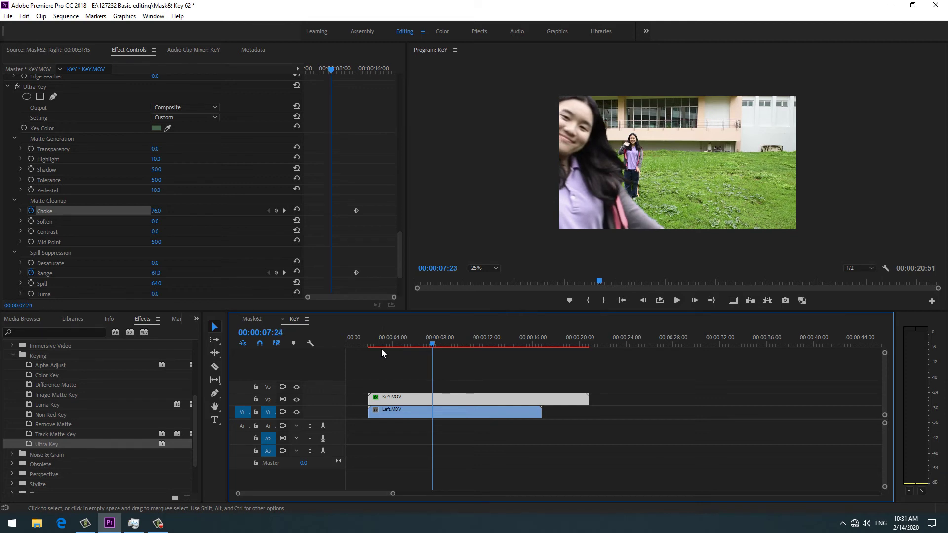
key("Right")
key("Right")
key("Right")
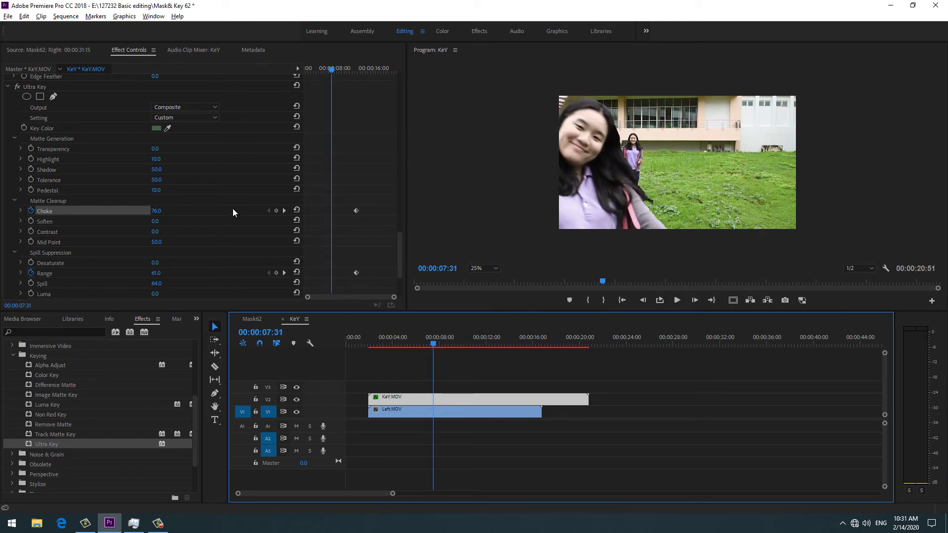
left_click(275, 210)
left_click(276, 273)
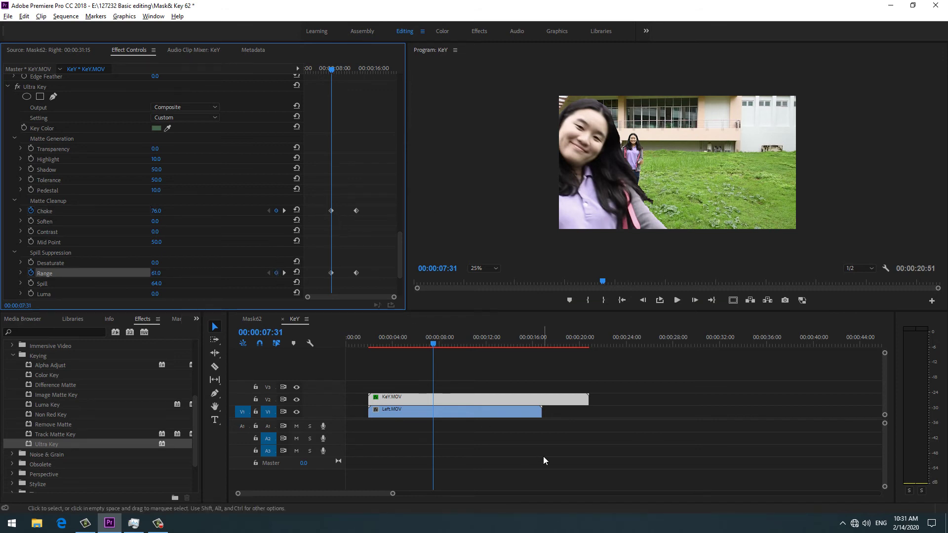
At 00:00:07:07, set Ultra Key's Choke to 39 and Range to 15.
key("Left")
key("Left")
key("Left")
key("Left")
key("Left")
key("Left")
key("Left")
key("Left")
key("Left")
key("Left")
key("Left")
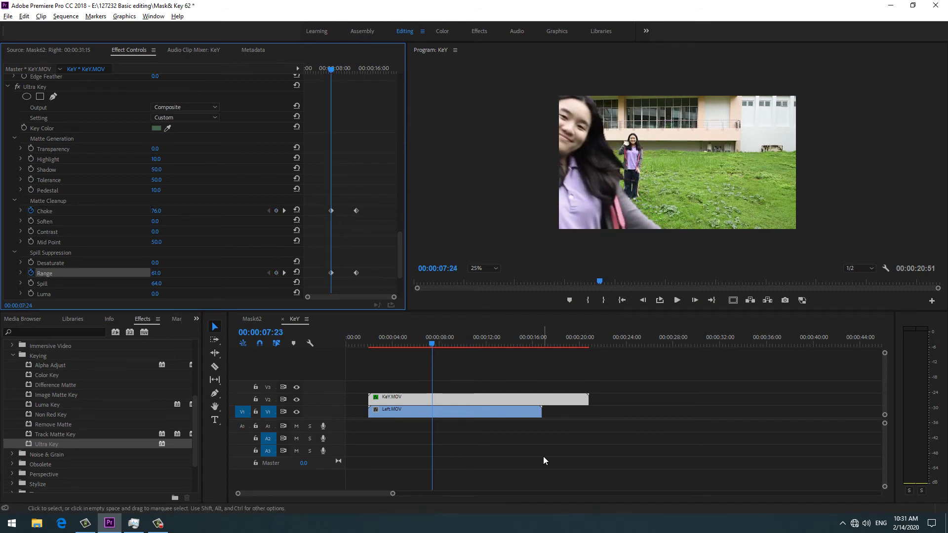
key("Left")
key("Left")
key("Left")
key("Left")
key("Left")
key("Left")
key("Left")
key("Left")
key("Left")
key("Left")
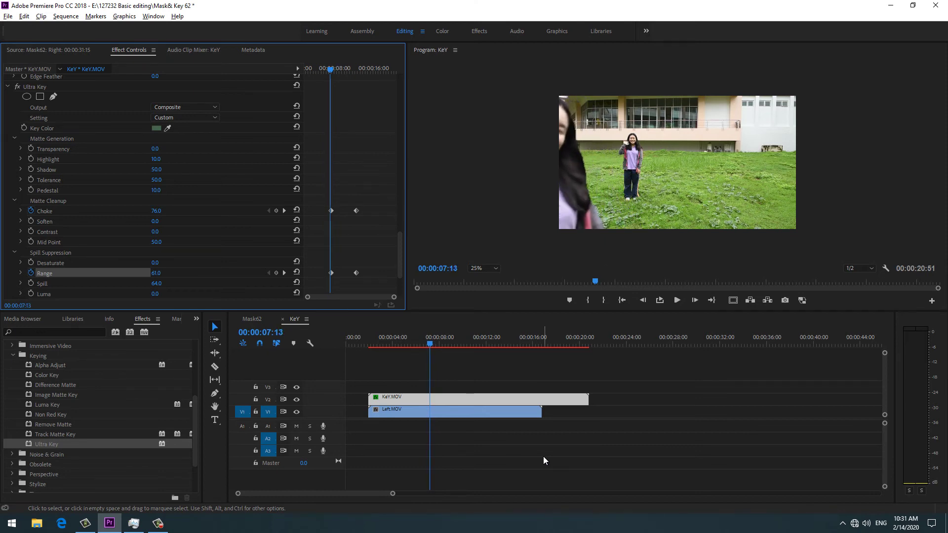
key("Left")
key("Left")
key("Left")
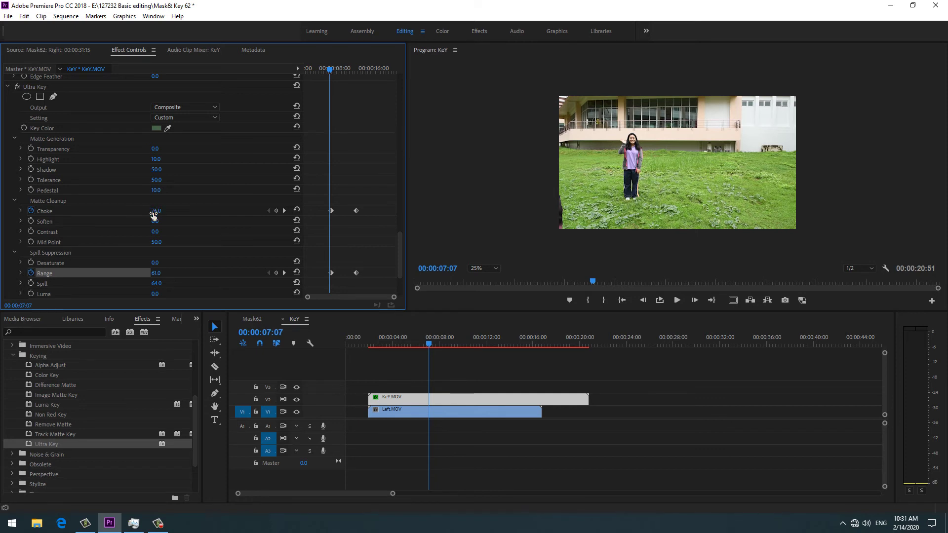
left_click_drag(153, 215, 138, 221)
left_click_drag(153, 273, 131, 277)
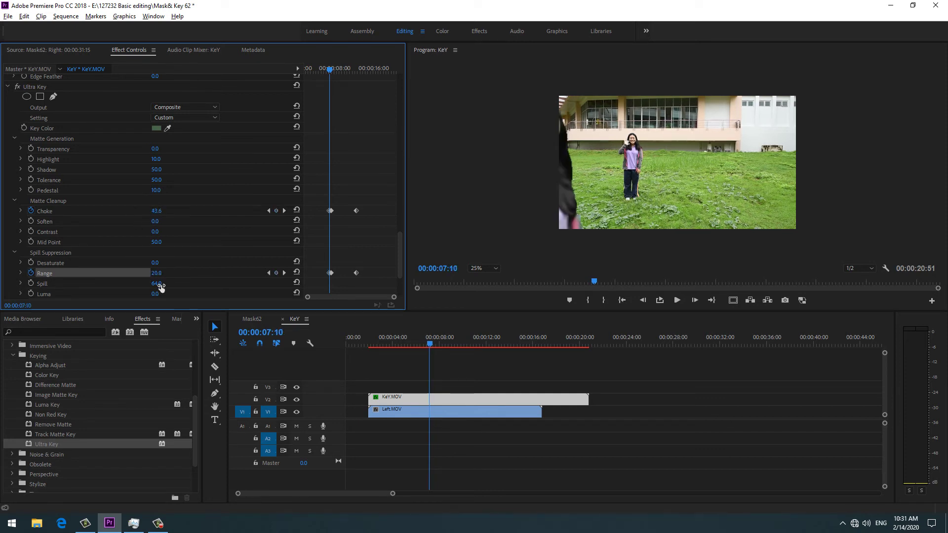
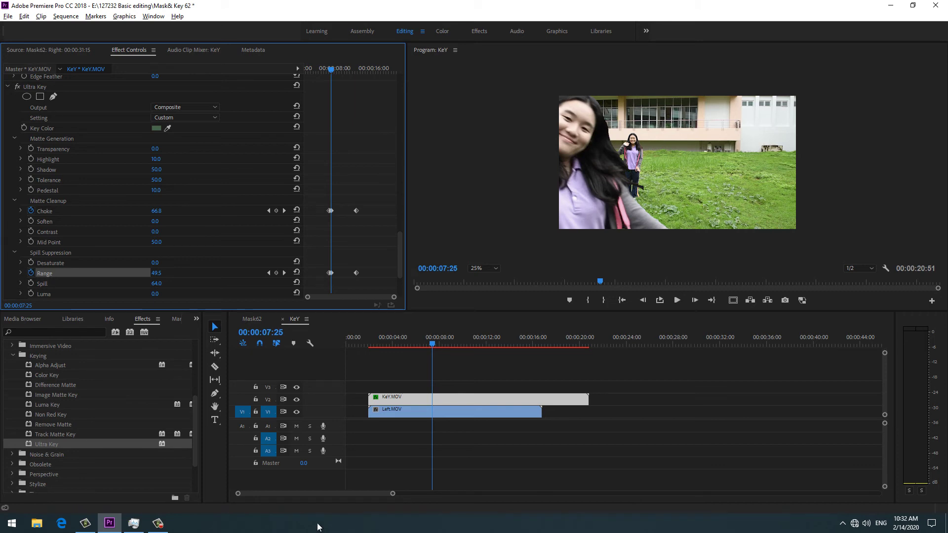
Play the composite through to the end of the clips, check GPU 0 usage in Task Manager, and return to Premiere Pro.
left_click(675, 300)
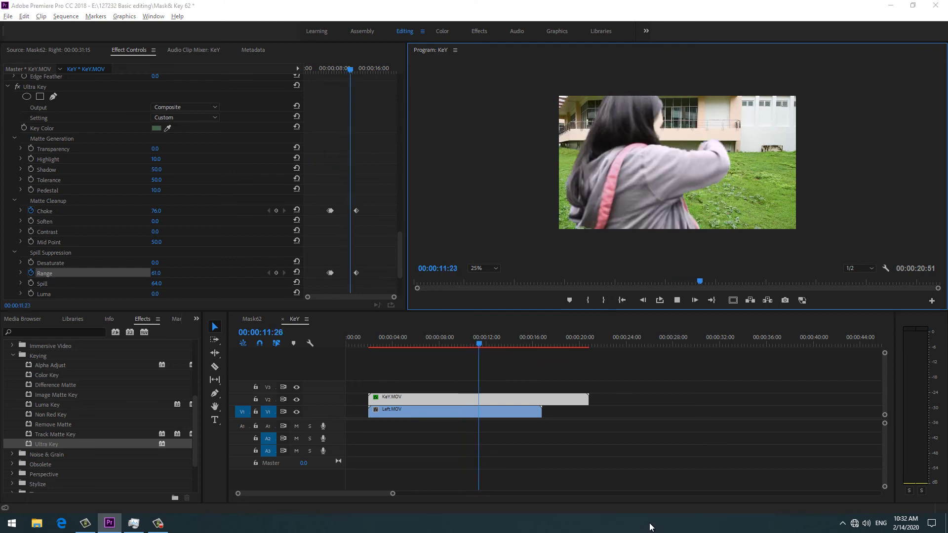
key("alt+Tab")
key("alt+Tab")
key("alt+Tab")
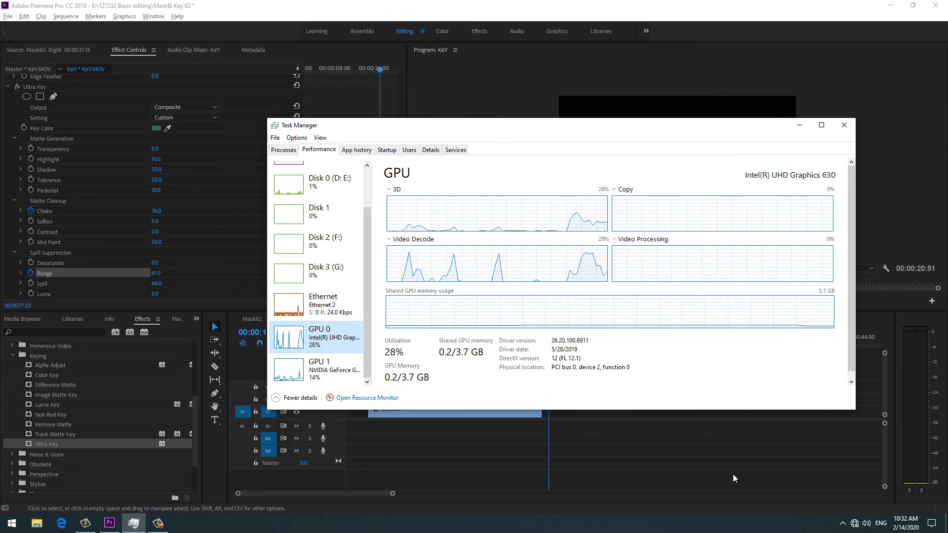
left_click(406, 460)
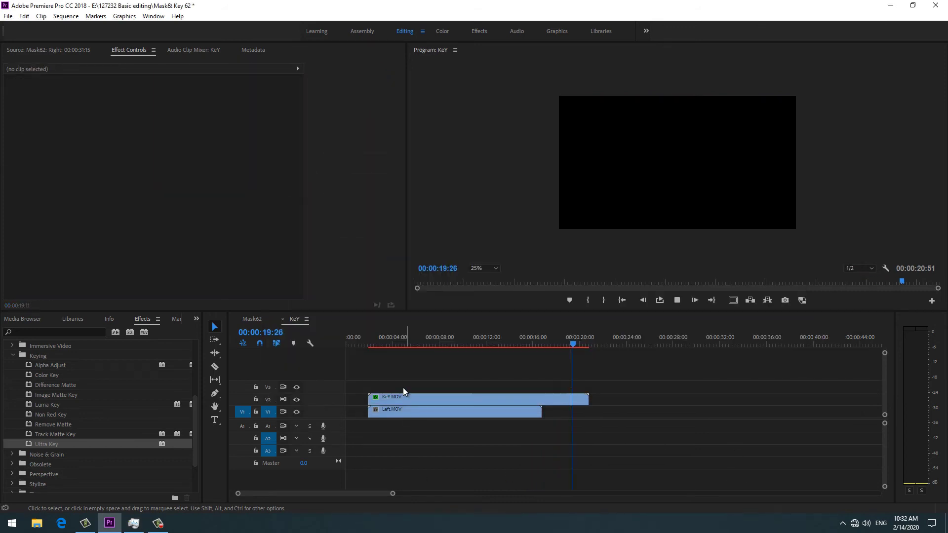
Replay the composite from just before the clips start, check the GPU and disk load in Task Manager, and close it.
left_click(374, 338)
left_click_drag(374, 338, 368, 338)
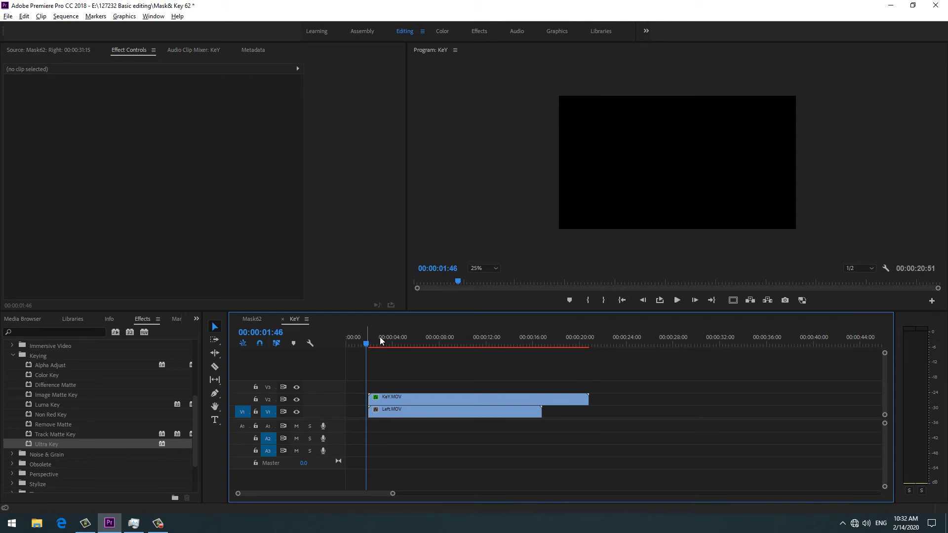
left_click(676, 301)
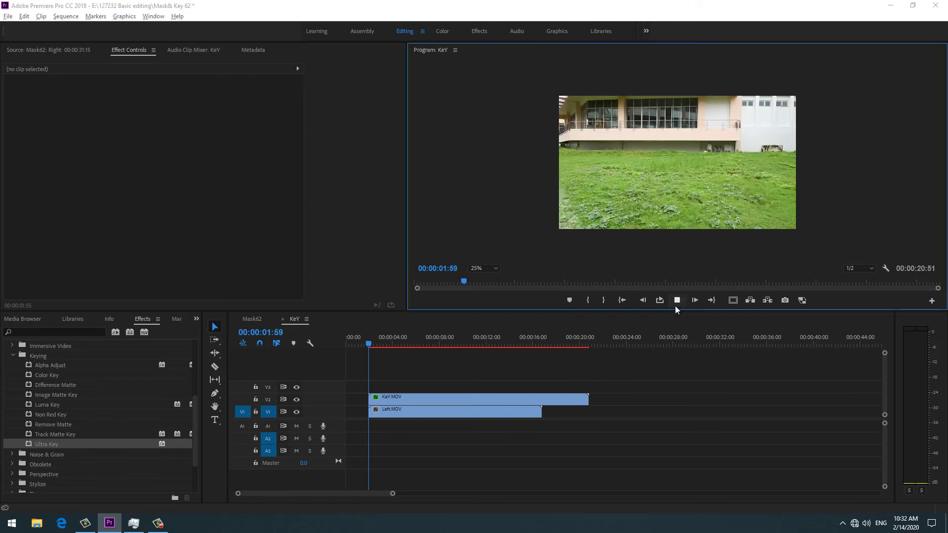
key("alt+Tab")
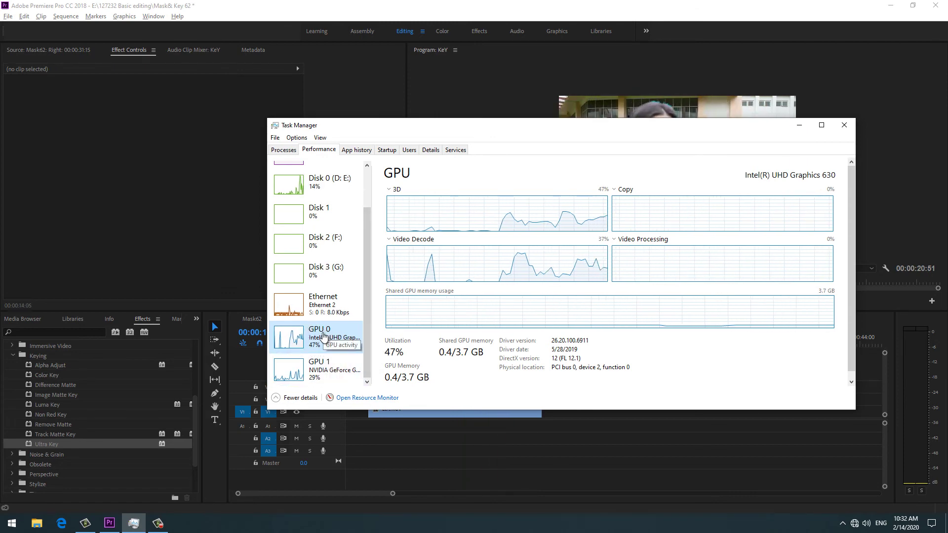
left_click_drag(365, 284, 377, 244)
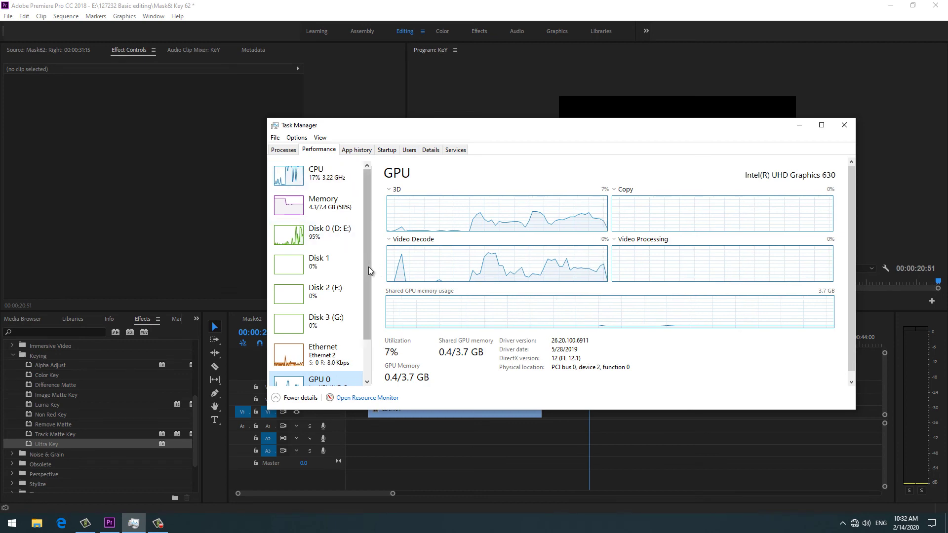
left_click_drag(368, 267, 366, 330)
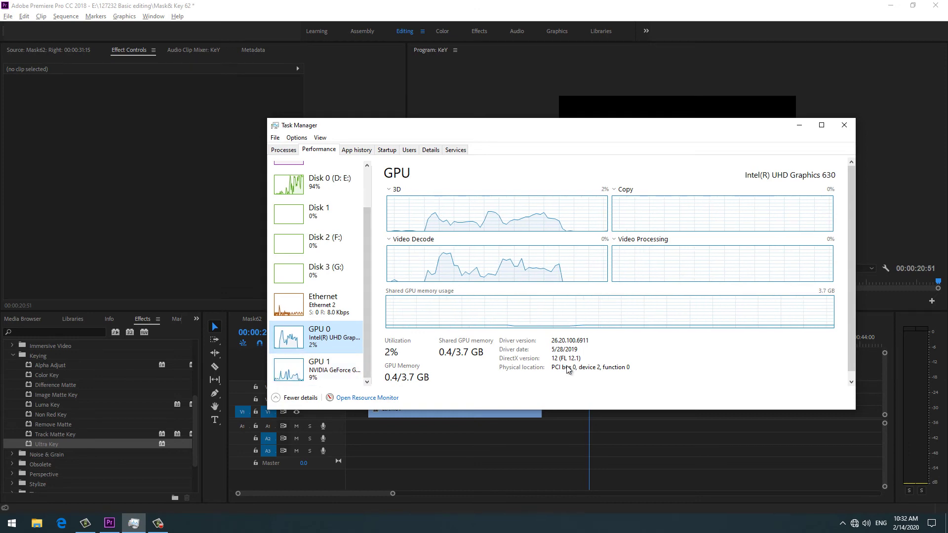
left_click(844, 125)
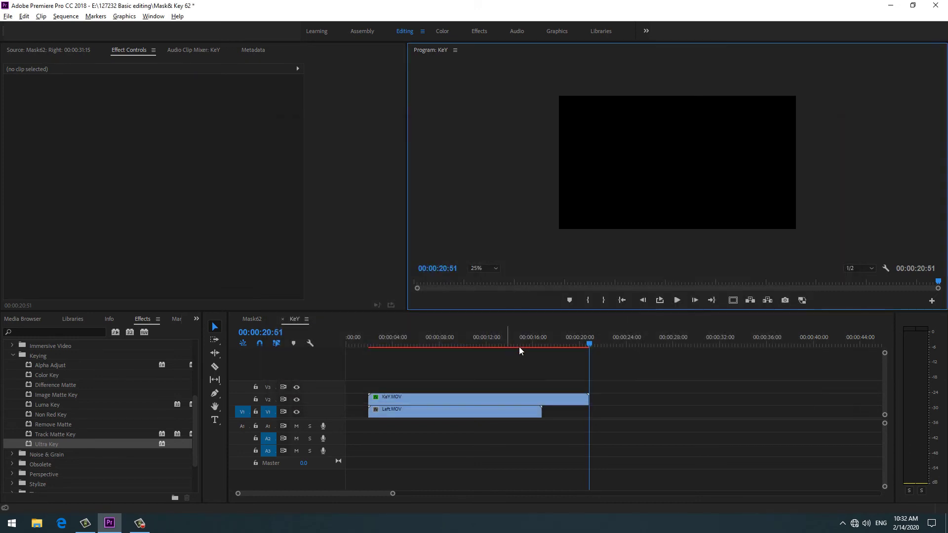
Select the KeY.MOV clip with the playhead at 00:00:04:51 and save the project.
left_click_drag(596, 342, 401, 348)
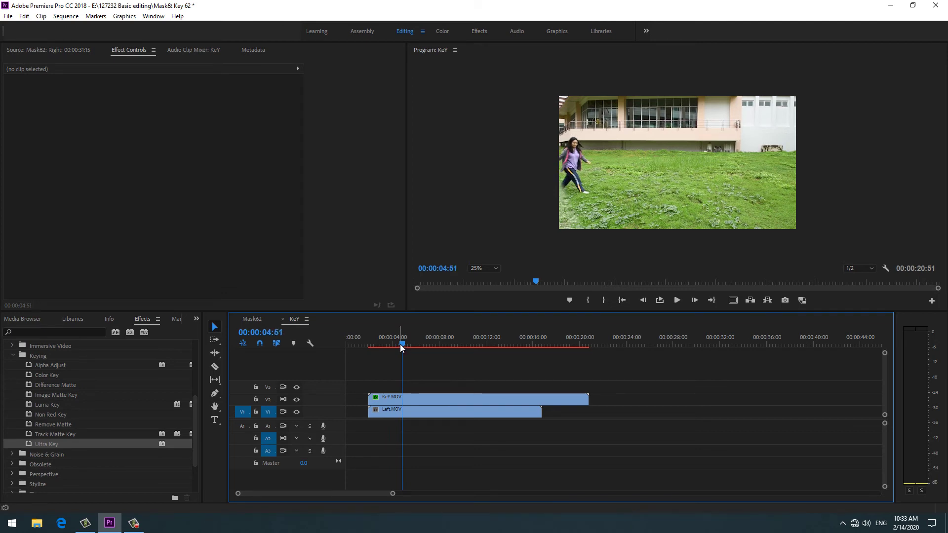
left_click(428, 397)
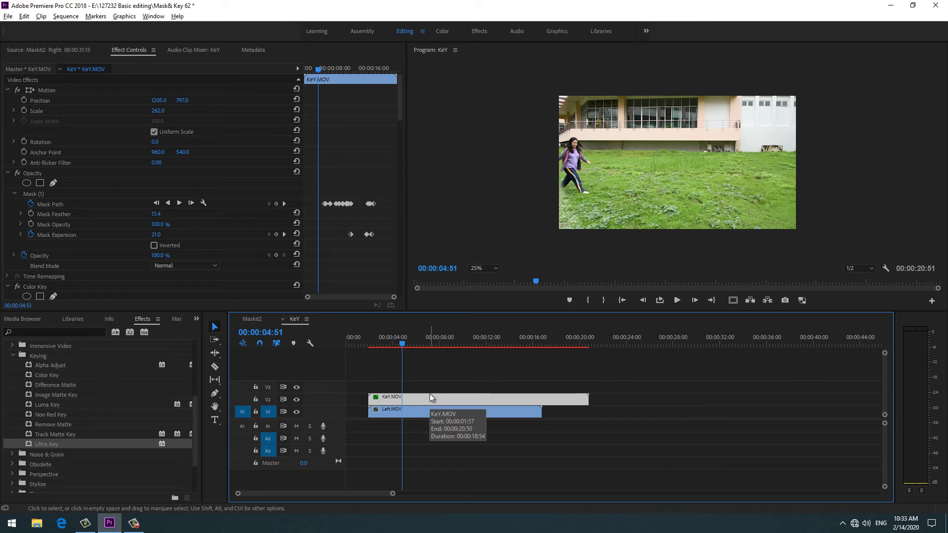
key("ctrl+s")
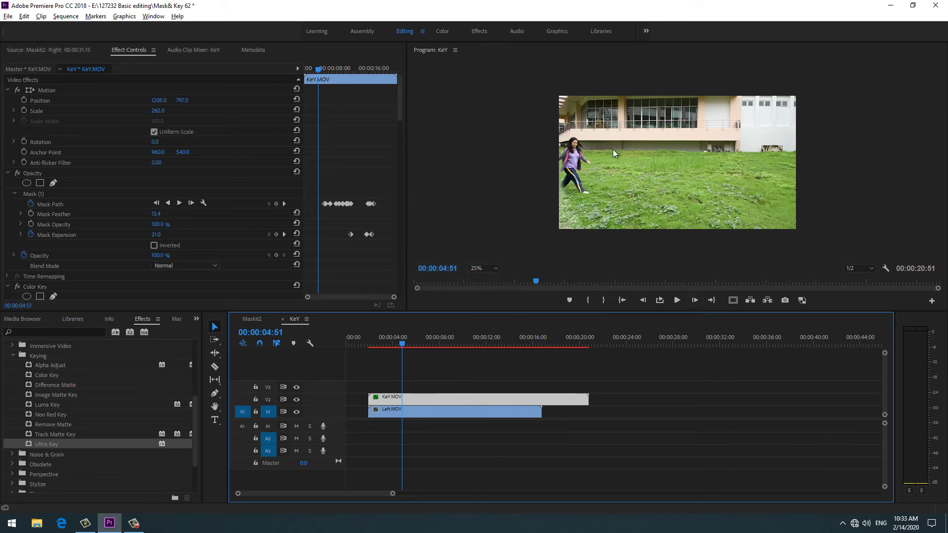
Inspect the walking woman's keyed edges at 100% preview zoom and review KeY.MOV's effect settings down to the last Color Key.
left_click(496, 269)
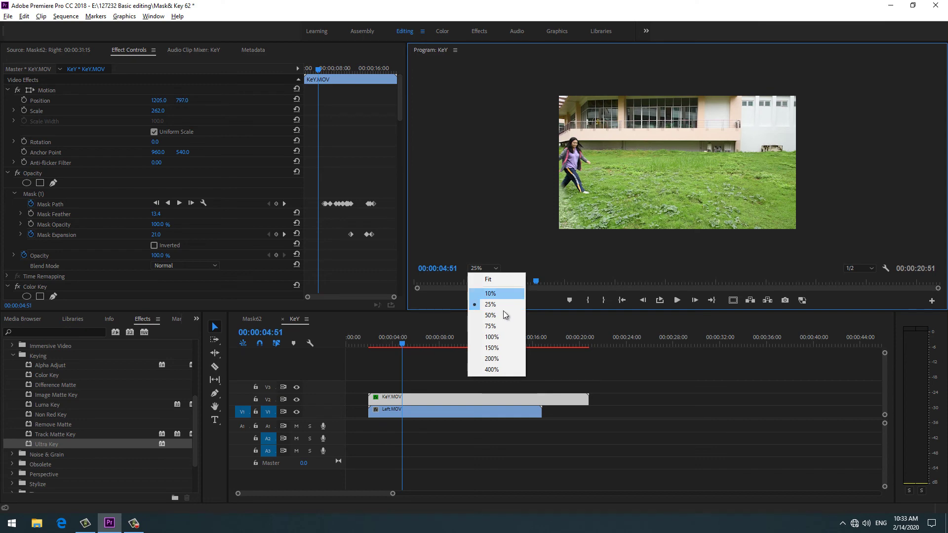
left_click(503, 338)
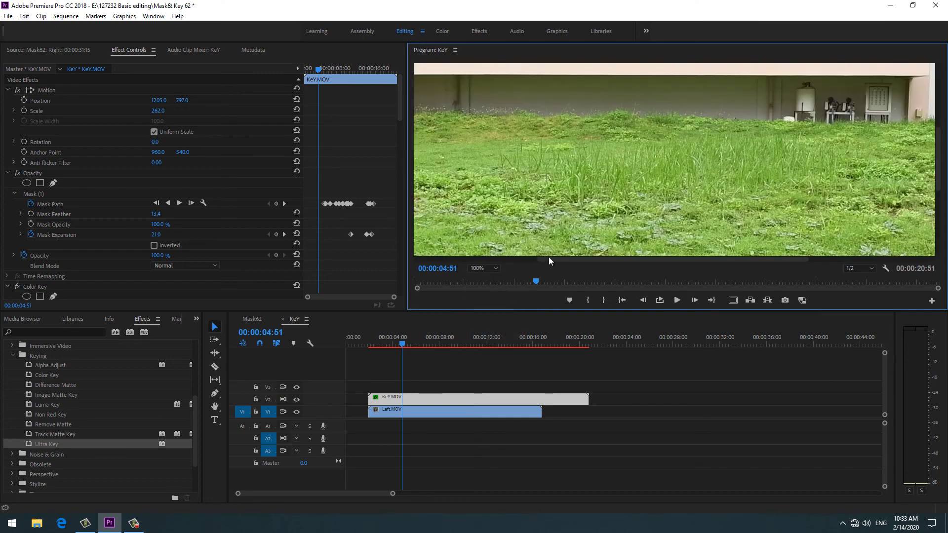
left_click_drag(549, 262, 401, 264)
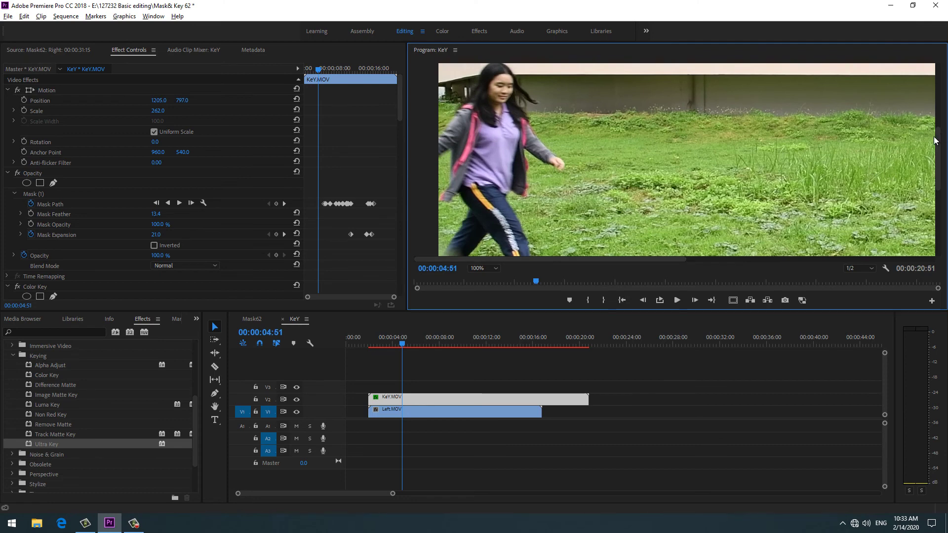
left_click_drag(938, 131, 938, 115)
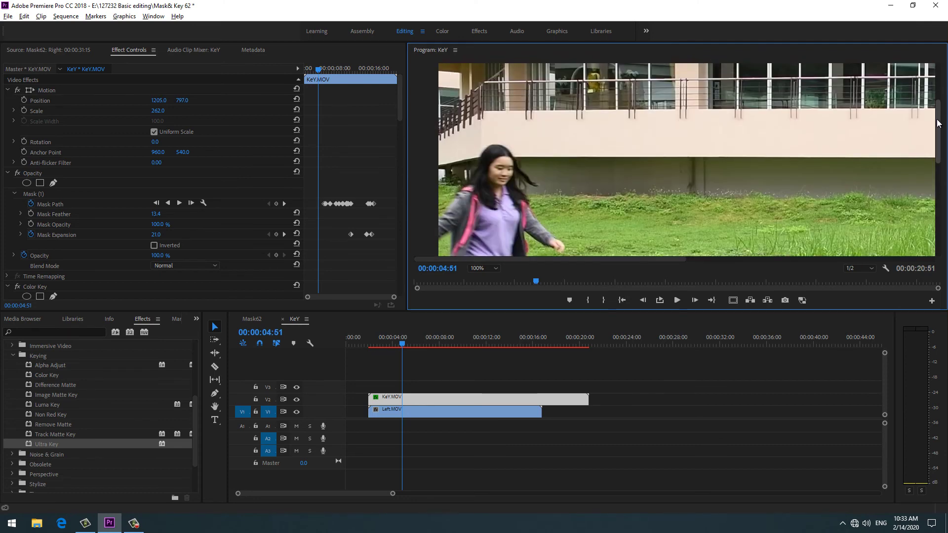
left_click_drag(938, 115, 920, 158)
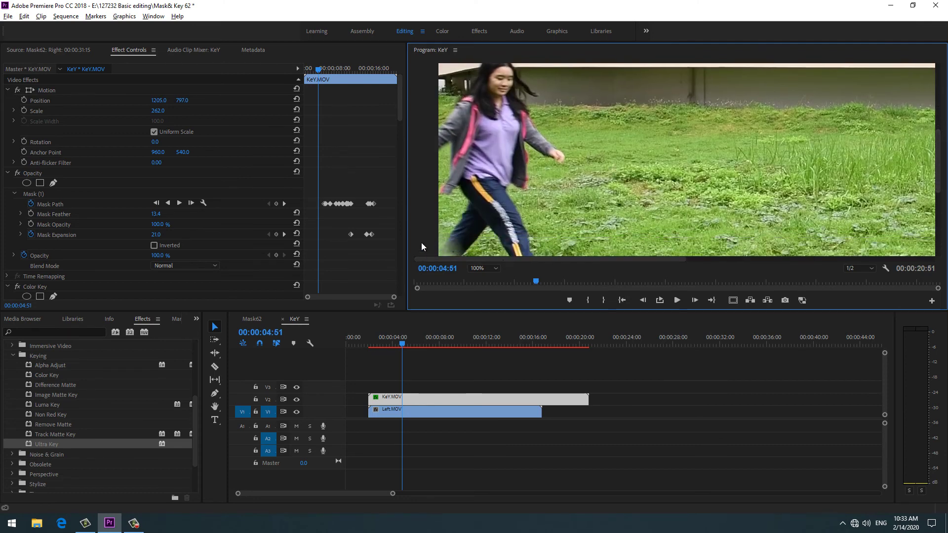
left_click_drag(400, 120, 378, 324)
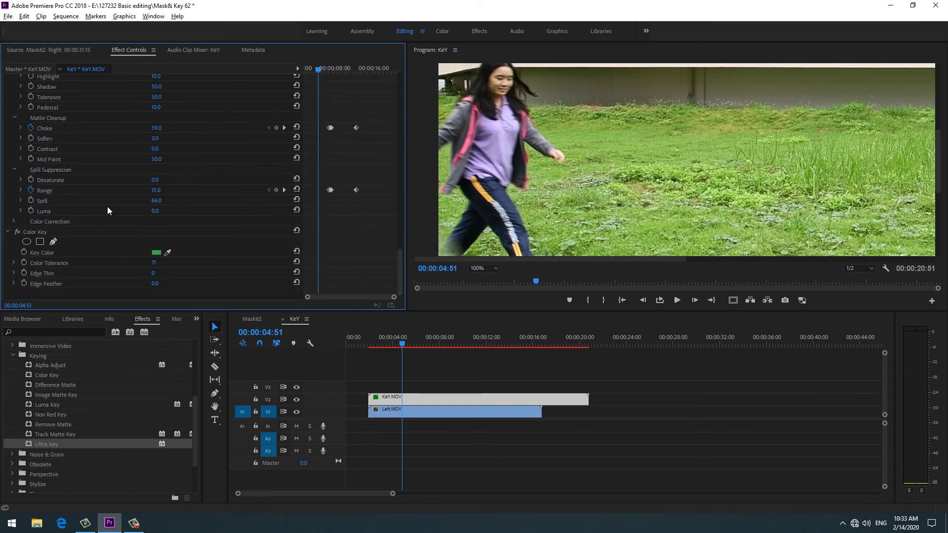
left_click(102, 281)
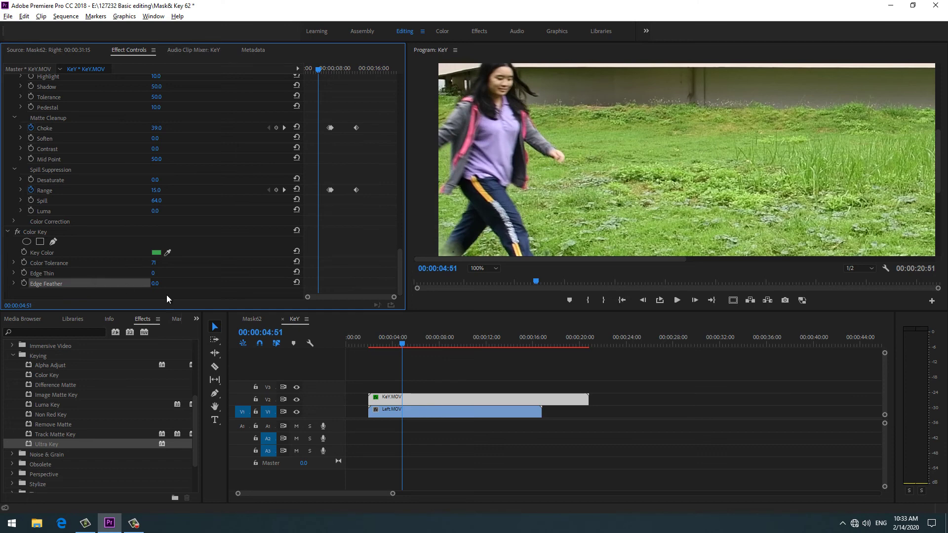
left_click(434, 395)
left_click_drag(400, 268, 389, 82)
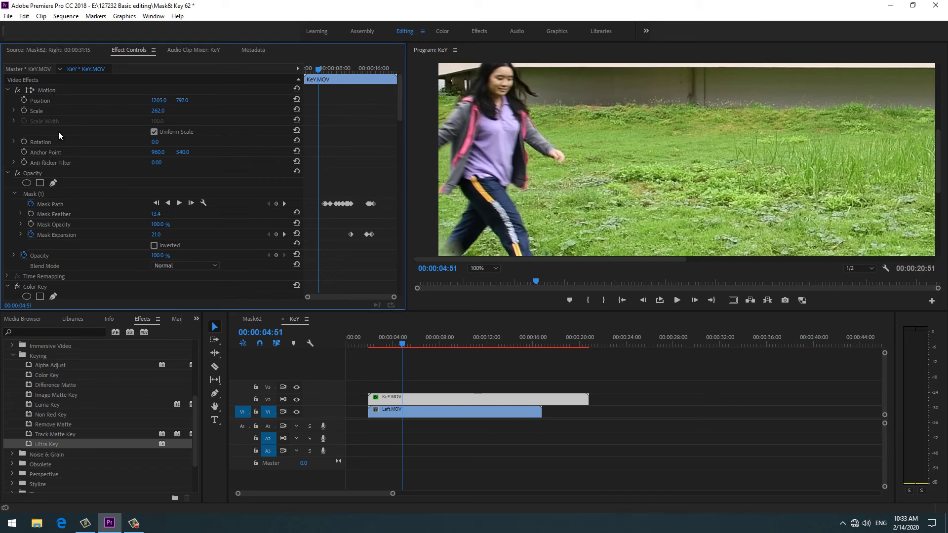
Check the keyed close-up at 100% preview zoom as far as 00:00:09:40, and restore the preview to 25%.
left_click(153, 110)
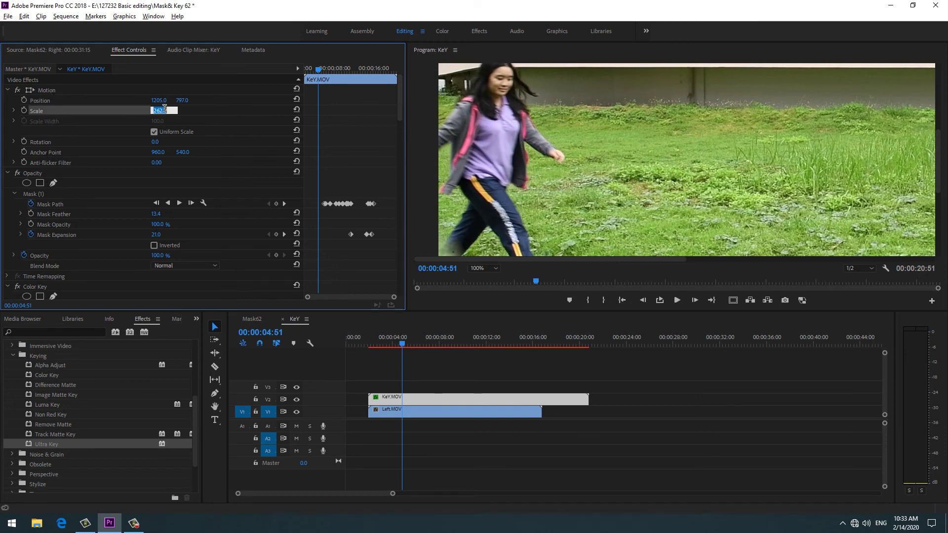
left_click(414, 350)
key("space")
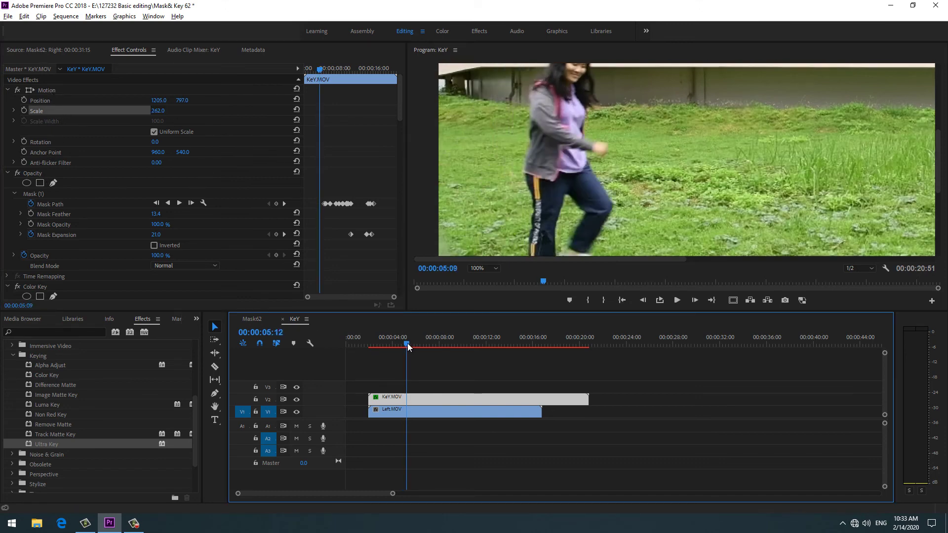
left_click_drag(418, 343, 458, 342)
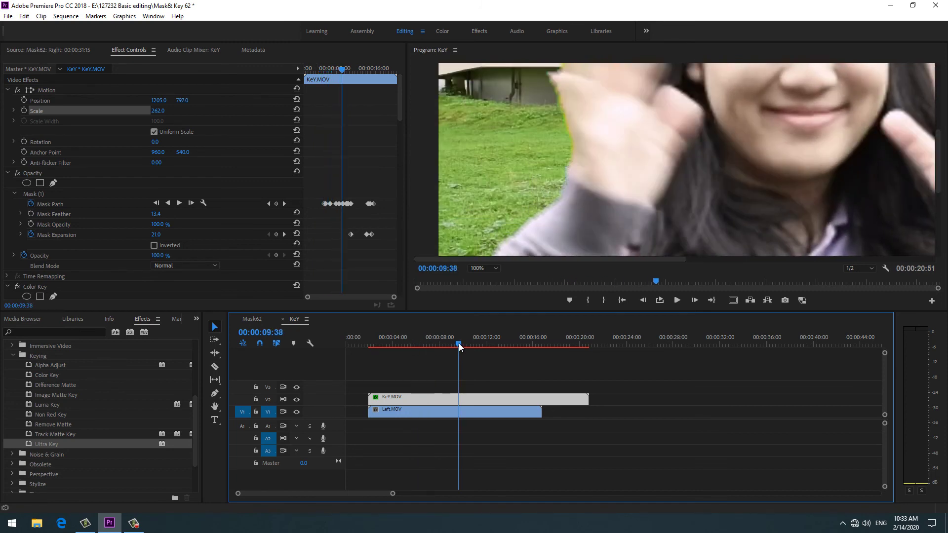
left_click(497, 267)
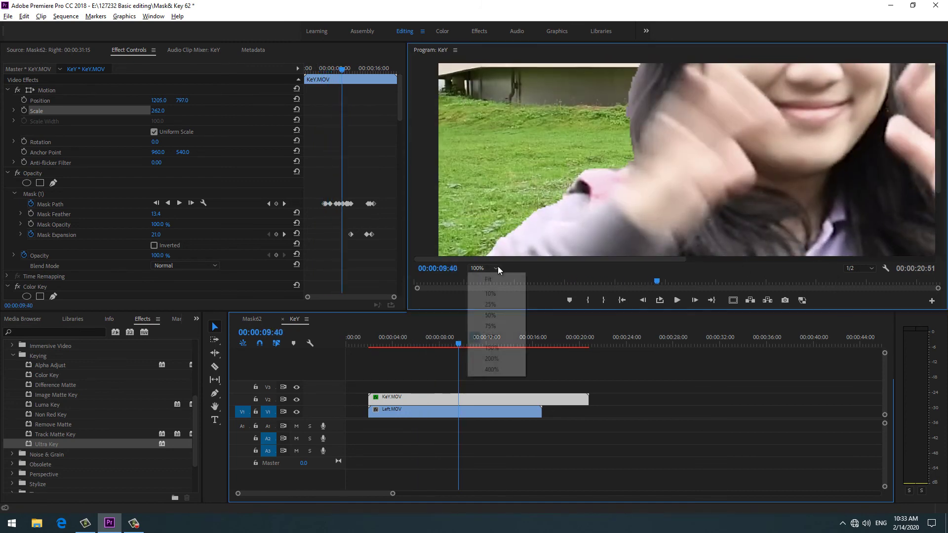
left_click(490, 304)
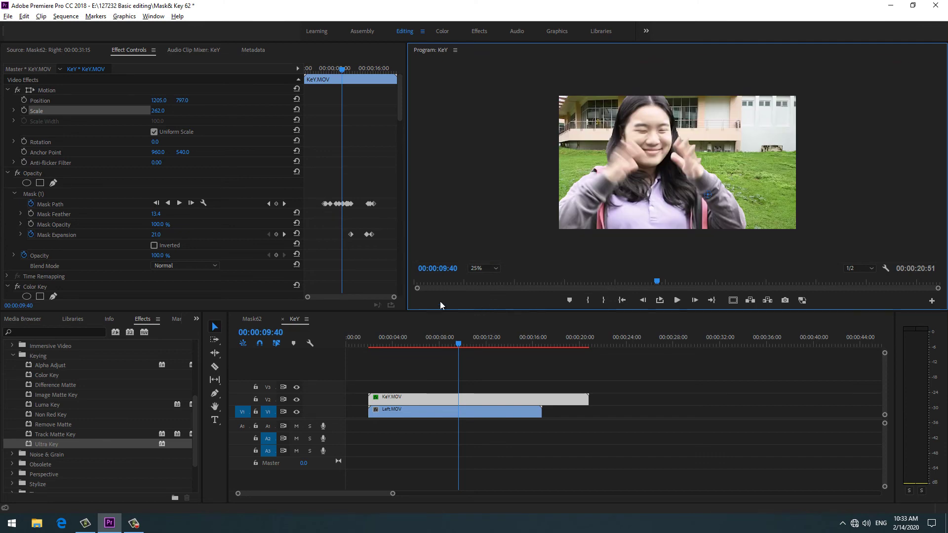
Reduce KeY.MOV's Scale to 132 and play the composite from 00:00:09:40.
left_click_drag(154, 110, 84, 138)
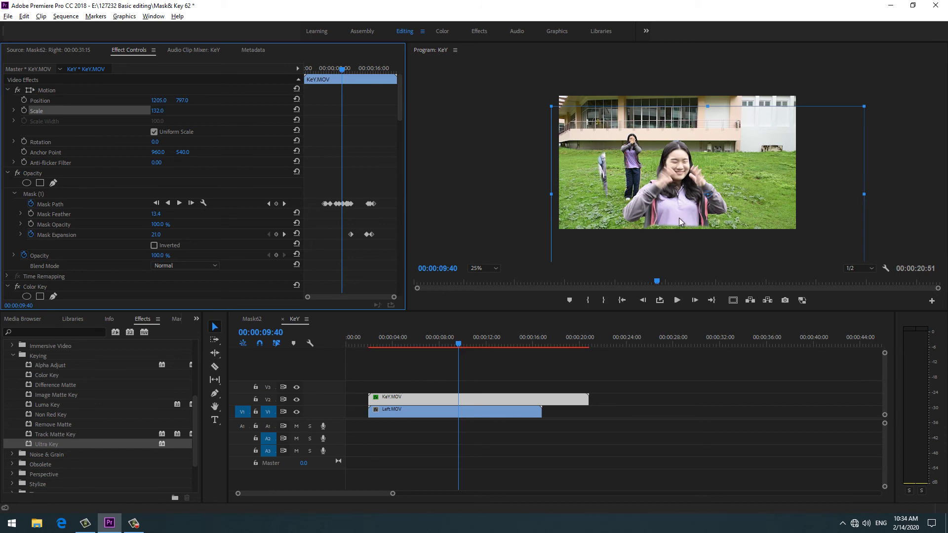
left_click(462, 345)
key("space")
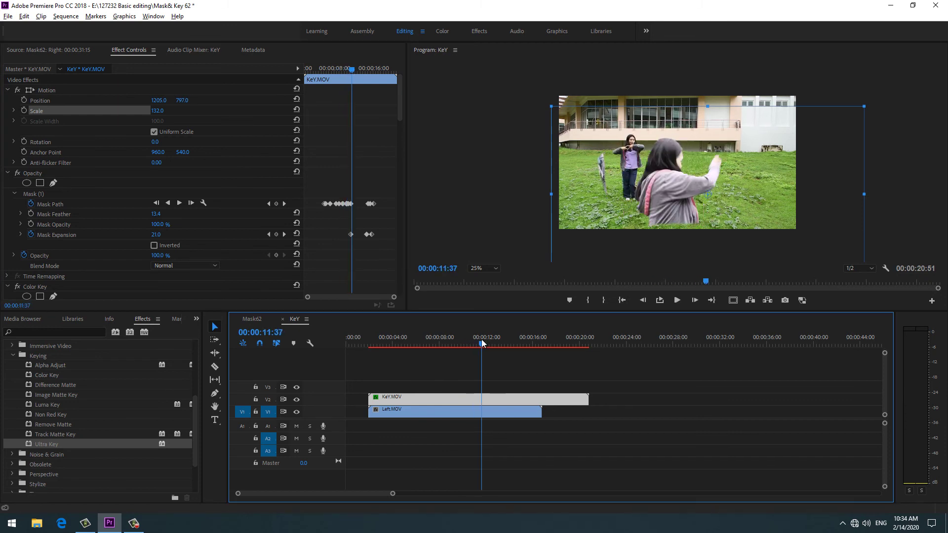
At 00:00:06:08, select Mask (1) of KeY.MOV's Opacity to examine its outline over the resized clip.
left_click_drag(482, 343, 412, 344)
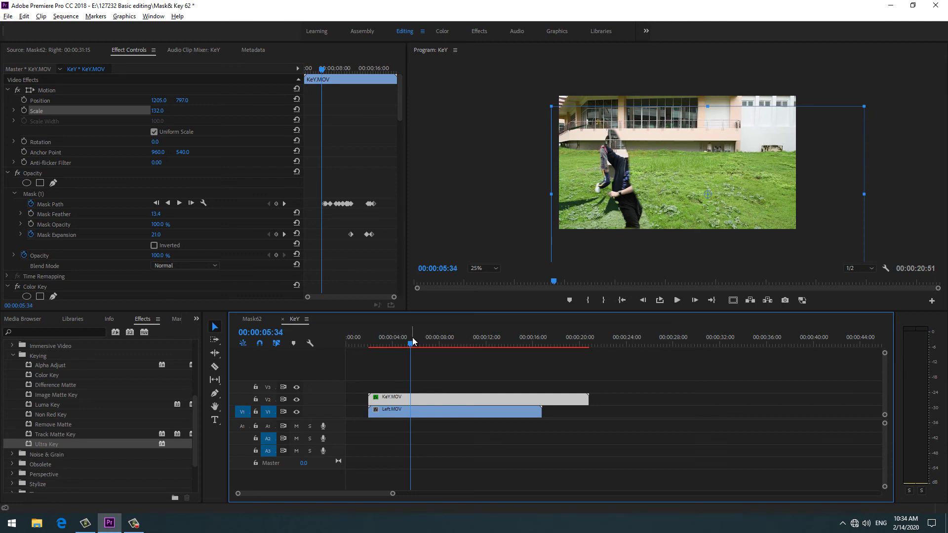
left_click_drag(413, 341, 416, 340)
key("Right")
key("Right")
key("Right")
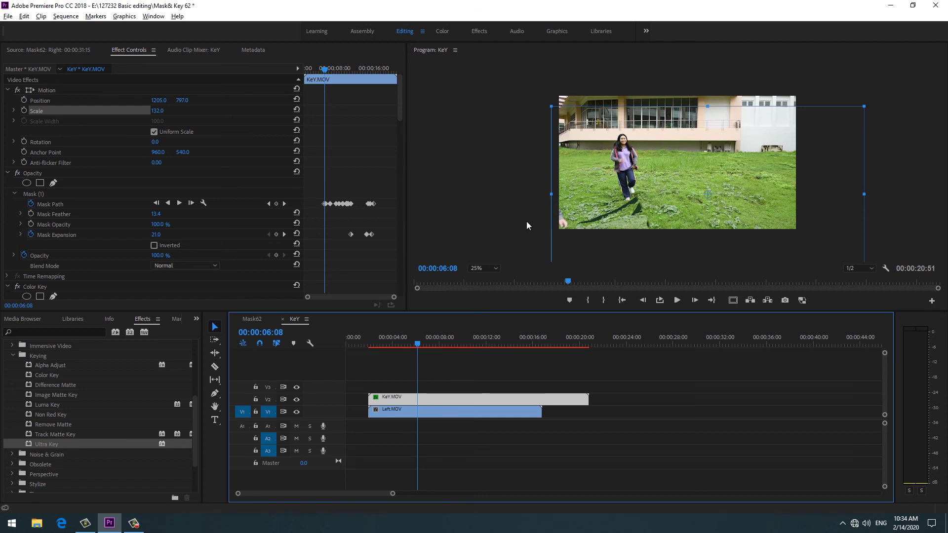
left_click(66, 194)
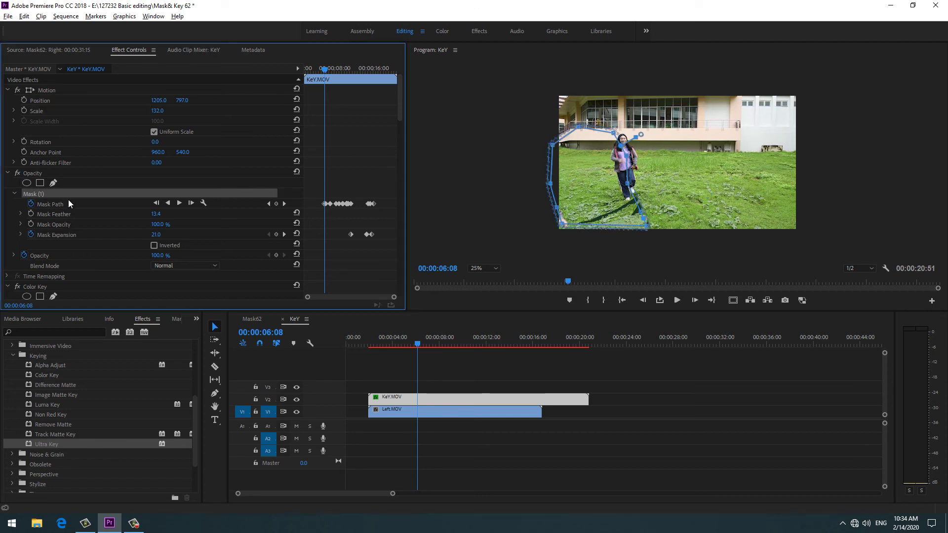
Move Mask (1) left at 00:00:06:08 and 00:00:06:15 so it covers only the person entering at the footage's left edge.
left_click_drag(592, 191, 529, 209)
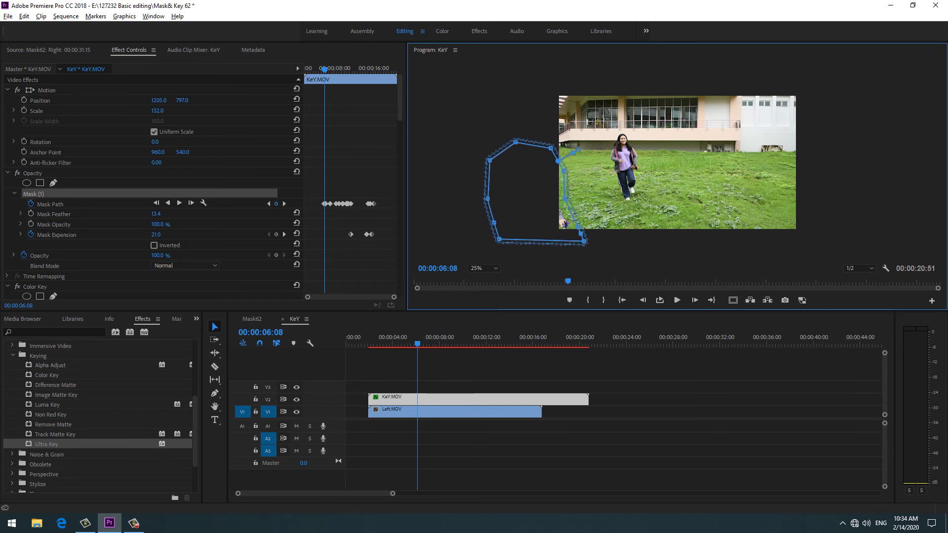
left_click(419, 343)
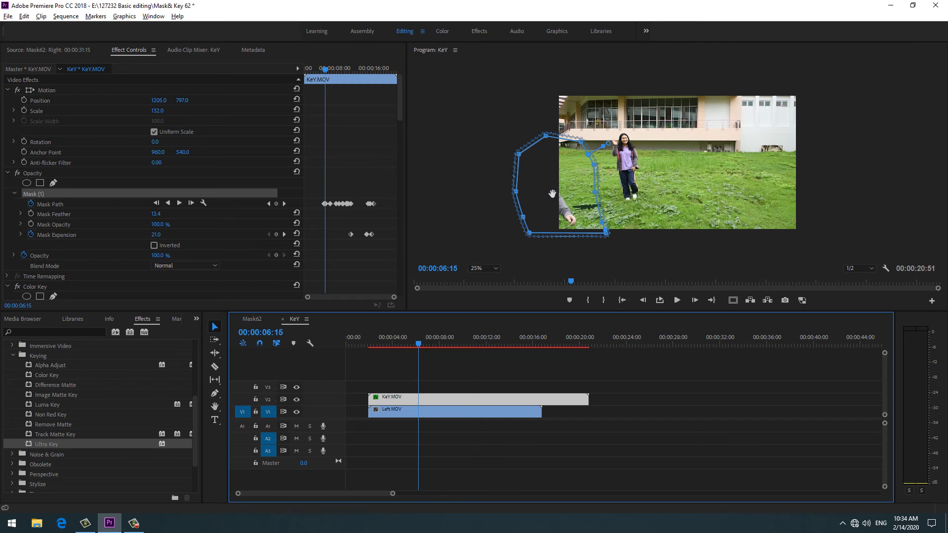
left_click_drag(549, 197, 570, 200)
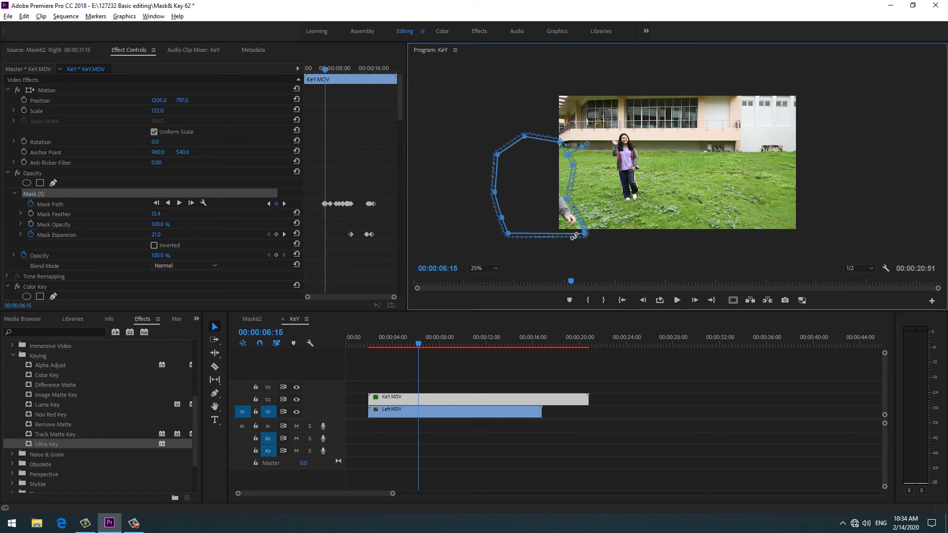
At 00:00:06:18, with the preview at 100% zoom, pull Mask (1)'s two lower-right points in beside the entering arm to exclude the dark shadow.
left_click(496, 268)
left_click(501, 334)
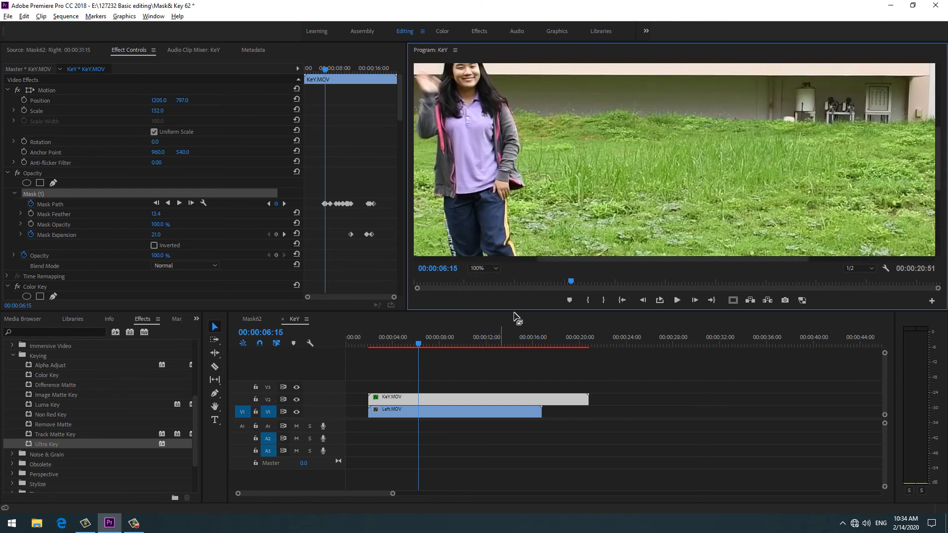
left_click_drag(564, 259, 405, 260)
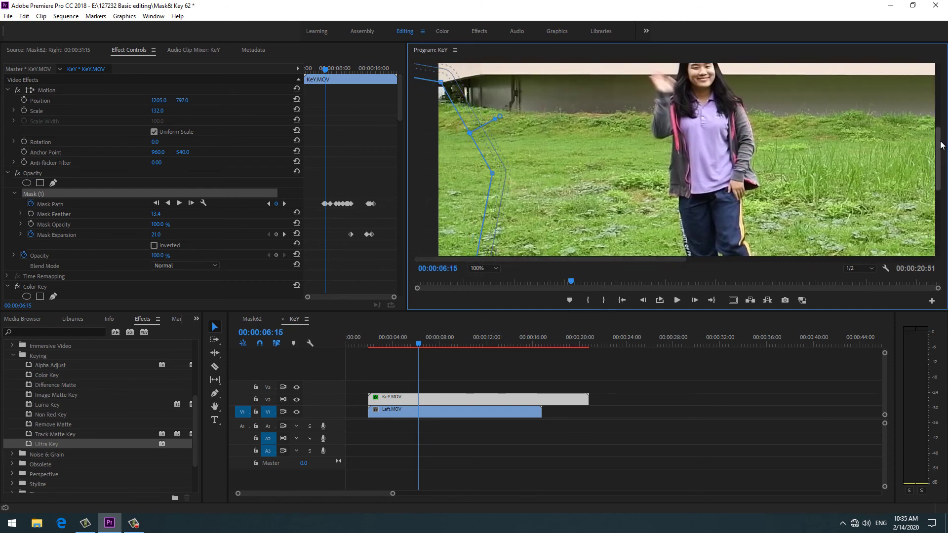
left_click_drag(945, 147, 945, 204)
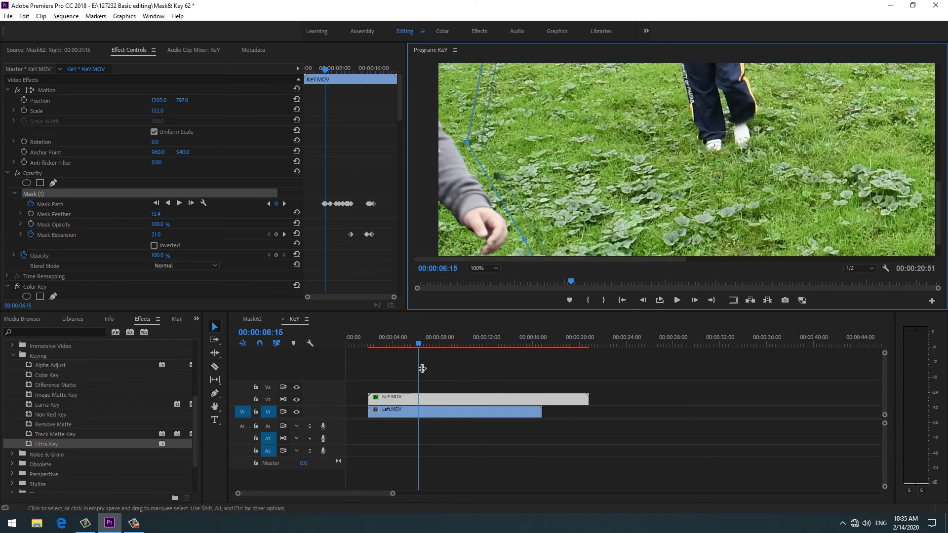
left_click(418, 345)
key("Right")
key("Right")
key("Right")
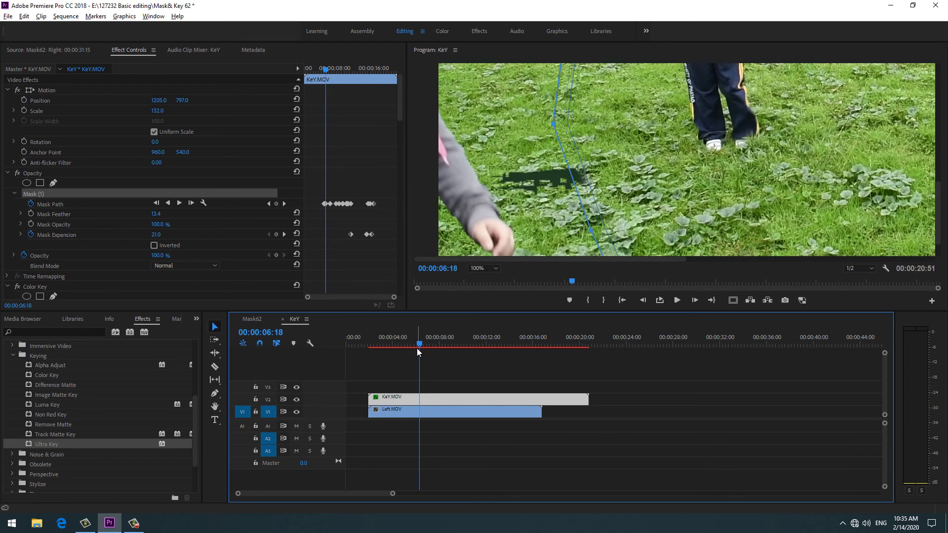
left_click_drag(549, 130, 464, 142)
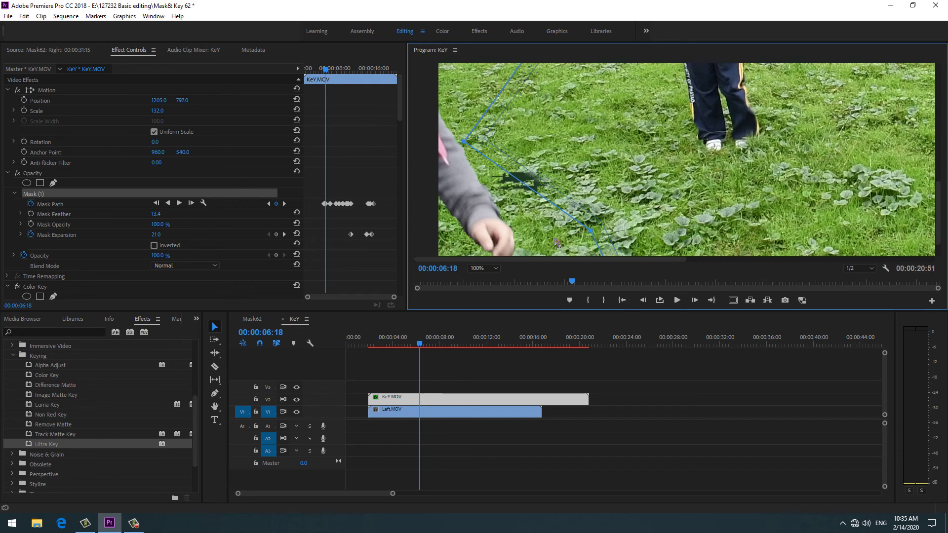
left_click_drag(591, 230, 504, 203)
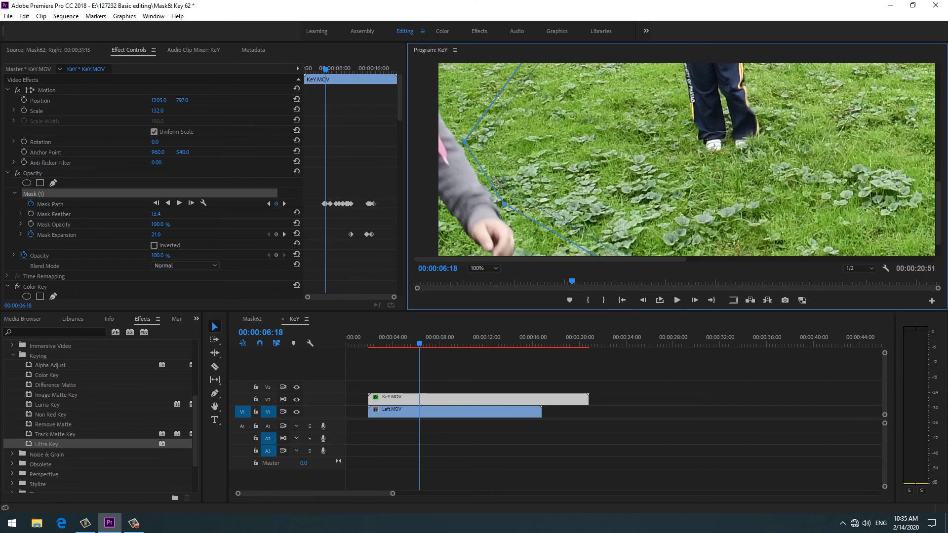
At 00:00:06:21, with the preview at 50% zoom, pull Mask (1)'s upper-right and right-side points left, close to the entering arm.
left_click(421, 345)
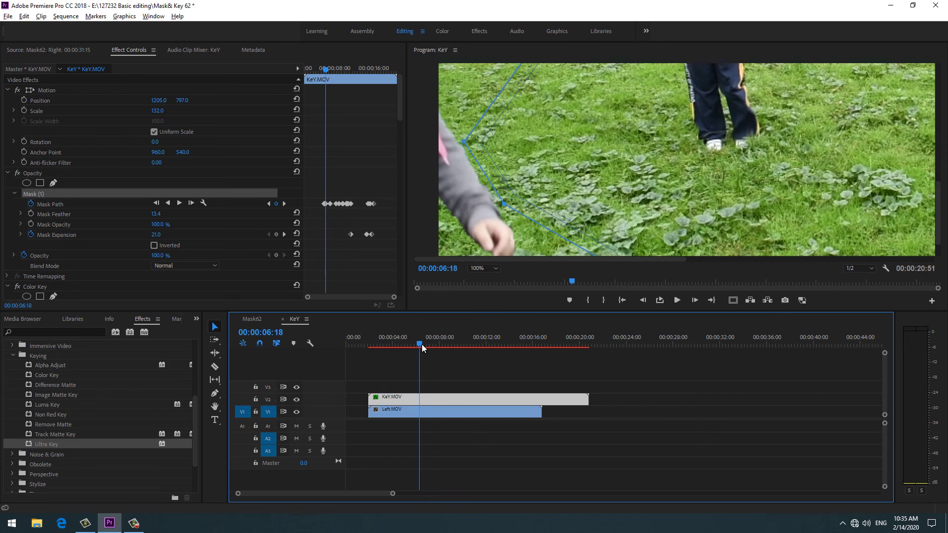
key("Right")
key("Right")
key("Right")
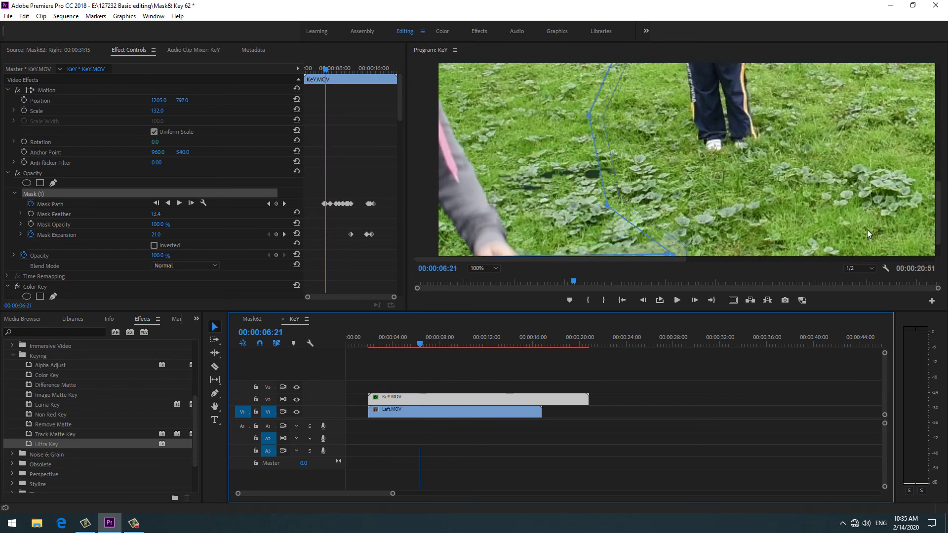
left_click(497, 271)
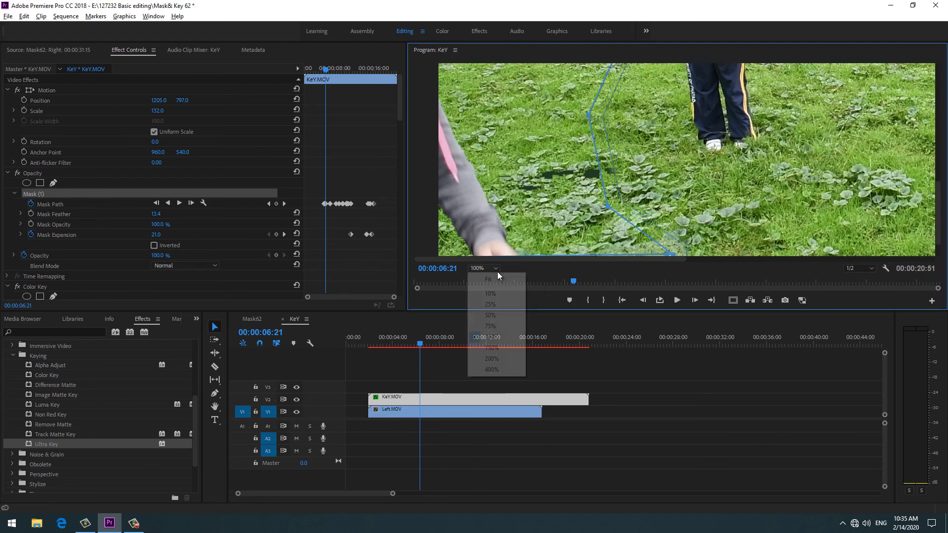
left_click(496, 316)
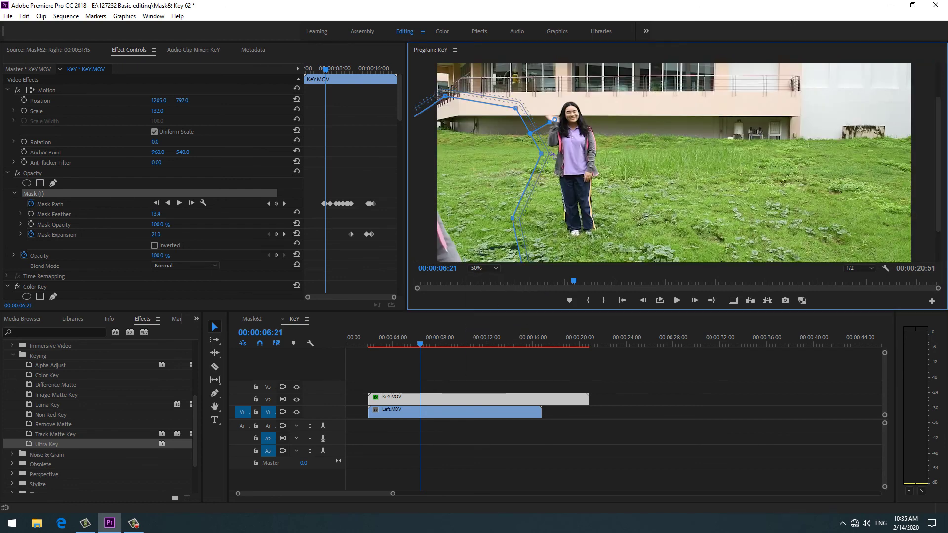
left_click_drag(514, 160, 456, 151)
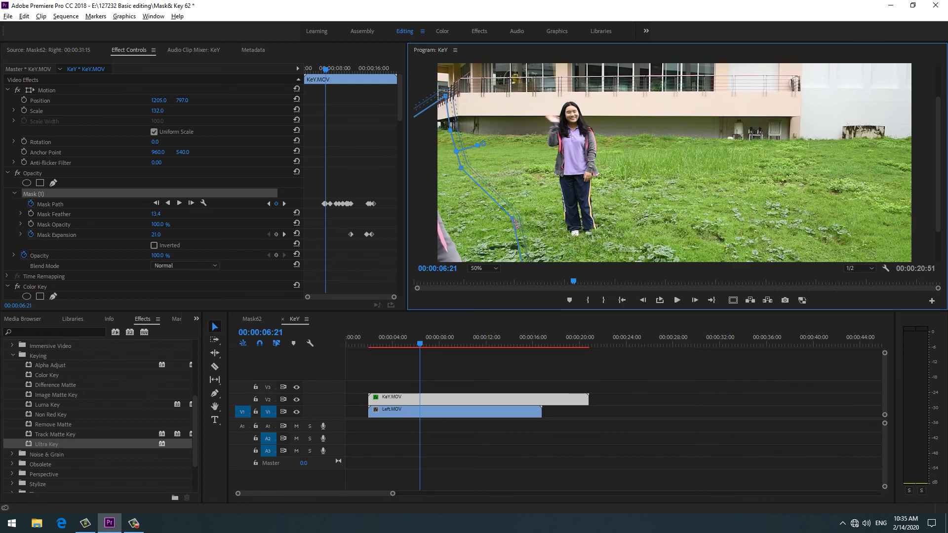
left_click_drag(490, 236, 460, 245)
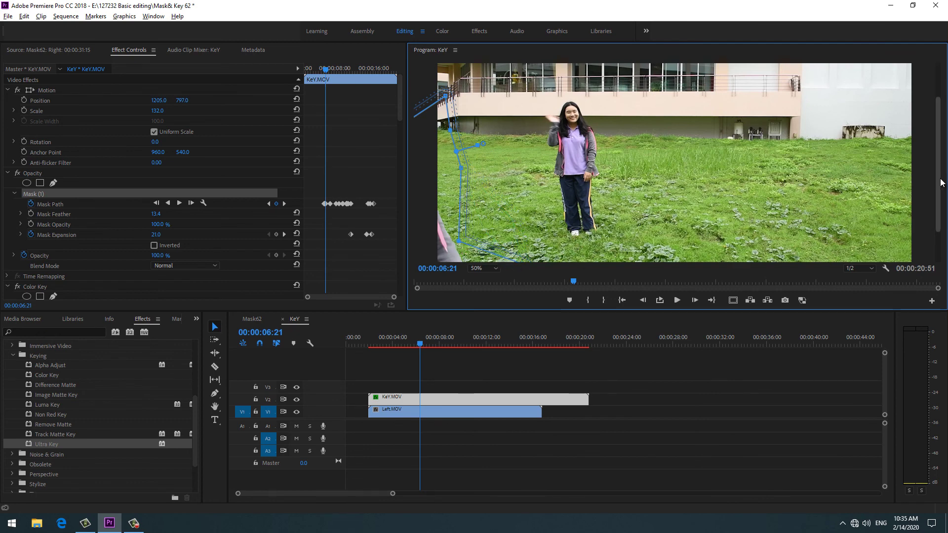
Reshape Mask (1)'s lower points at 00:00:06:21 to follow the forearm and hand down to just below the footage's bottom edge.
scroll(939, 217, "down", 2)
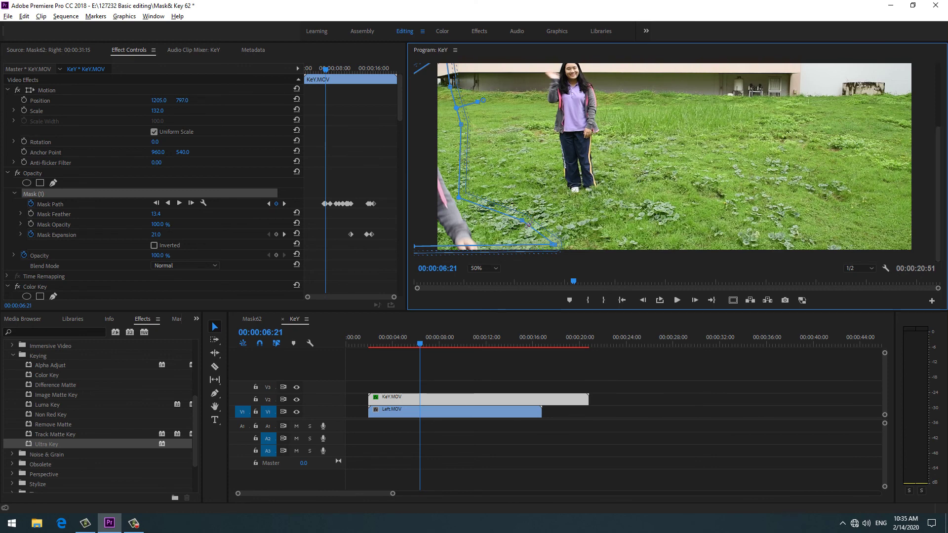
left_click_drag(523, 220, 473, 234)
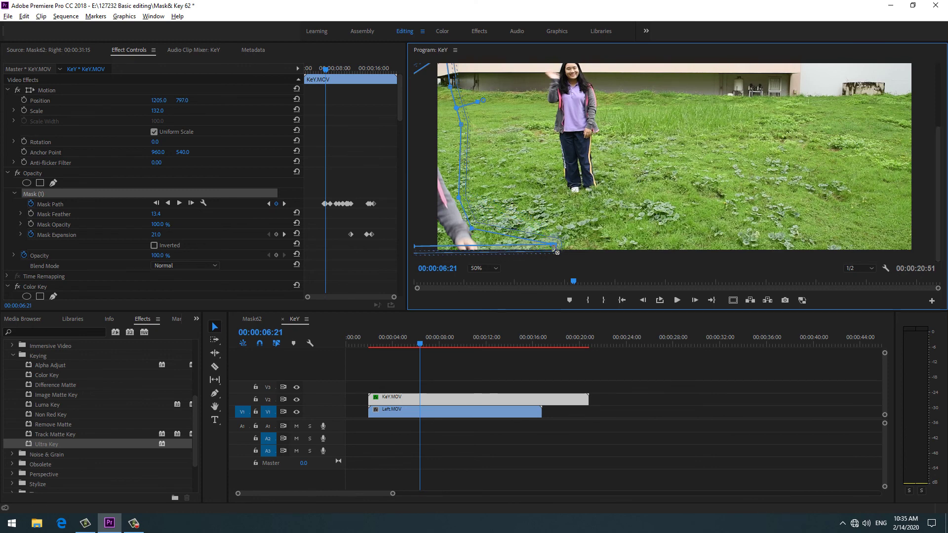
left_click_drag(553, 249, 453, 257)
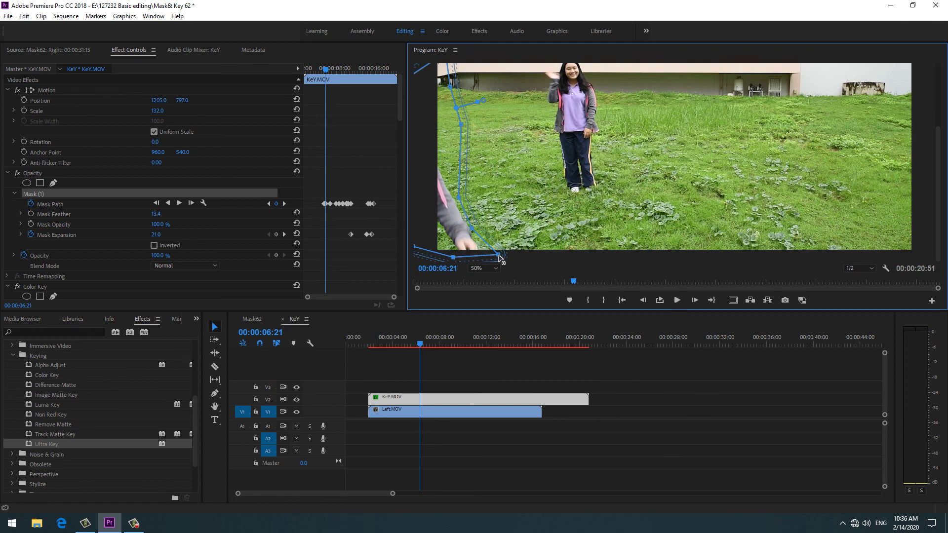
left_click_drag(498, 256, 492, 253)
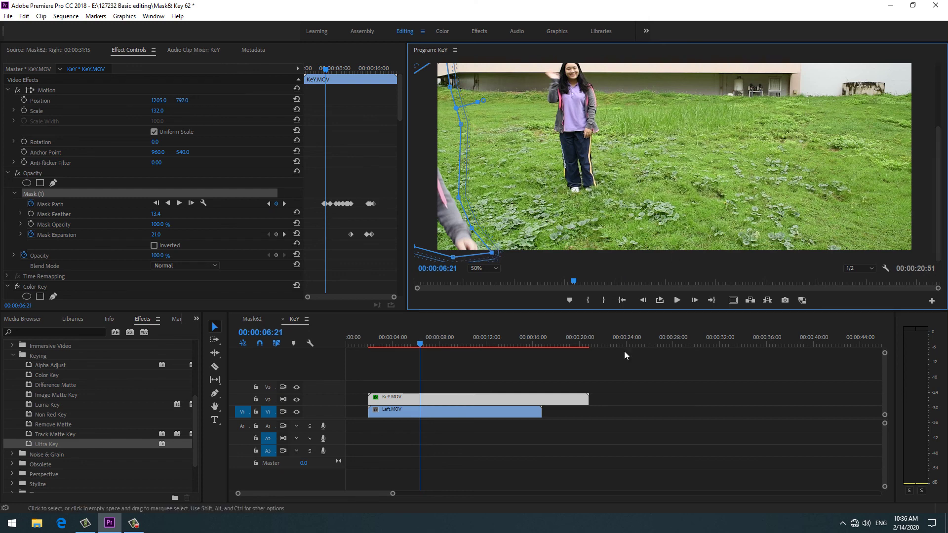
At 00:00:06:23, move Mask (1)'s bottom corner and edge points to just below the footage's lower edge.
left_click(595, 329)
key("Right")
key("Right")
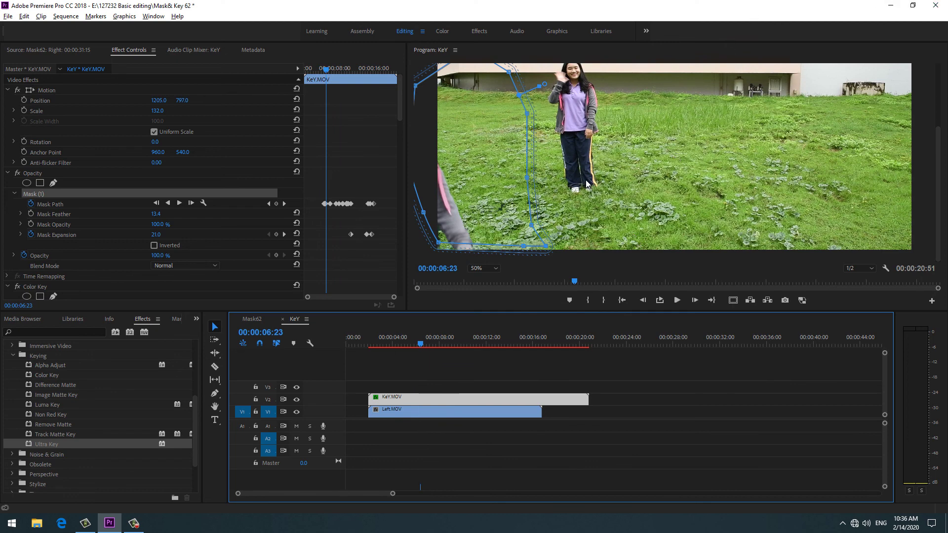
left_click(432, 267)
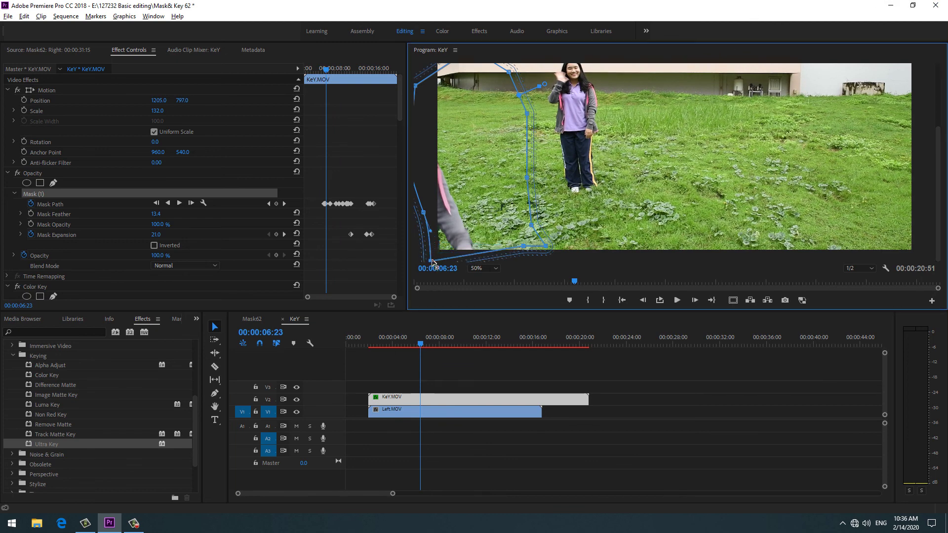
left_click_drag(437, 245, 439, 252)
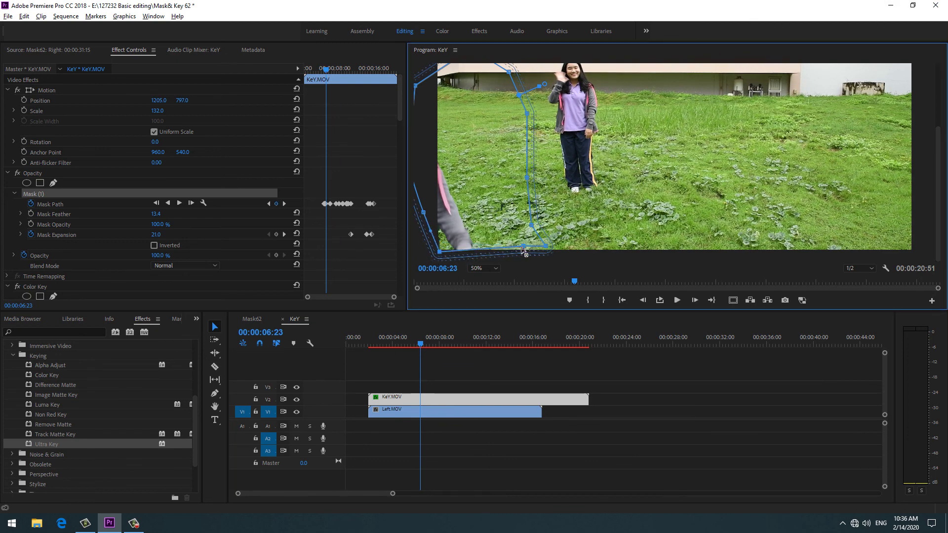
left_click_drag(522, 248, 473, 259)
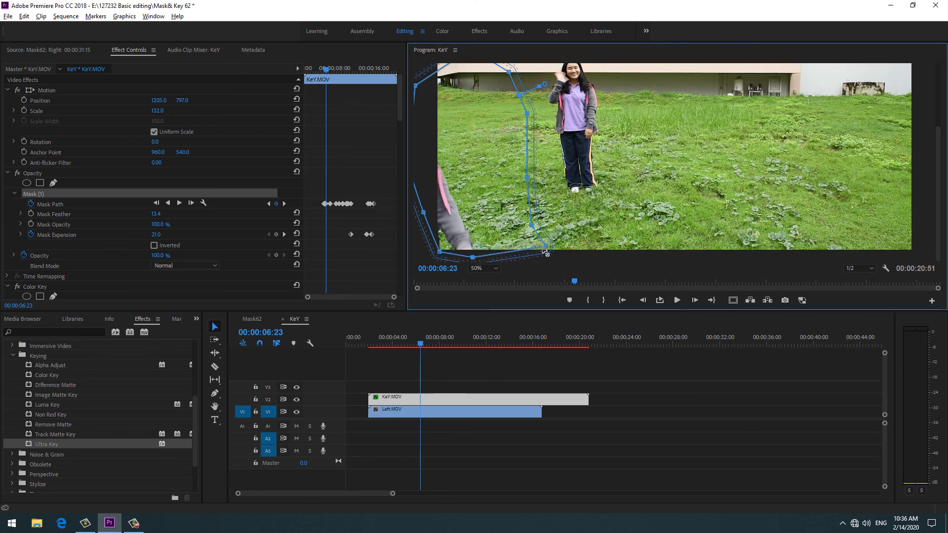
left_click_drag(543, 248, 529, 256)
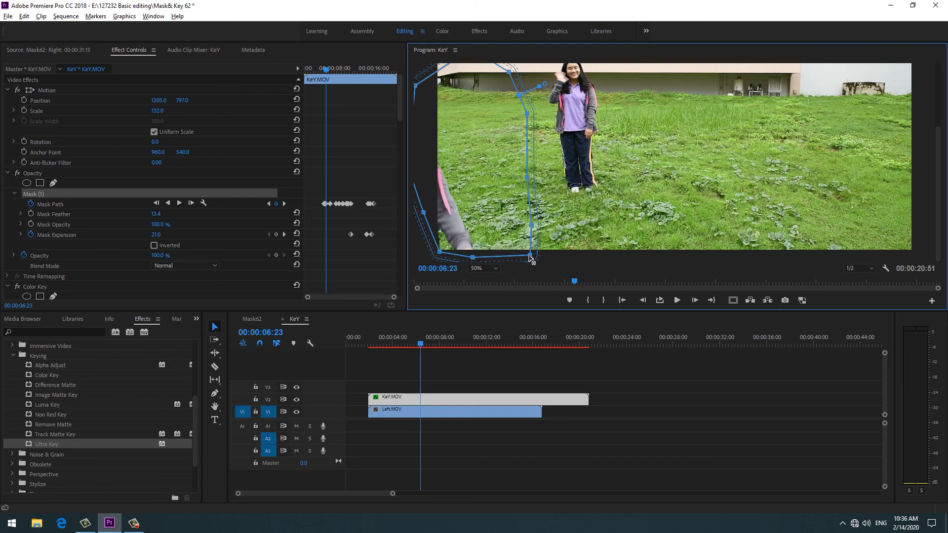
Inspect the masked close-up at 00:00:15:25 and 00:00:11:55, and check KeY.MOV's Scale value.
left_click(526, 339)
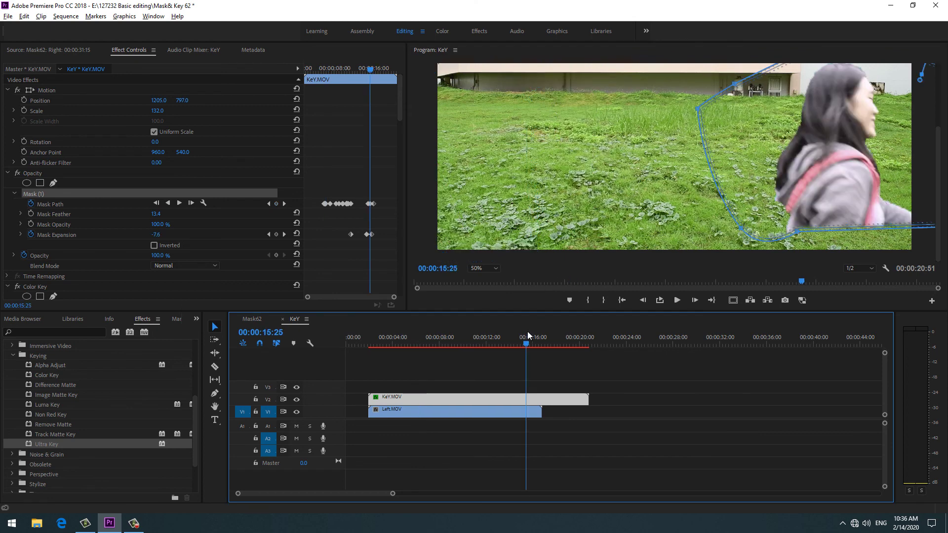
left_click_drag(526, 343, 485, 344)
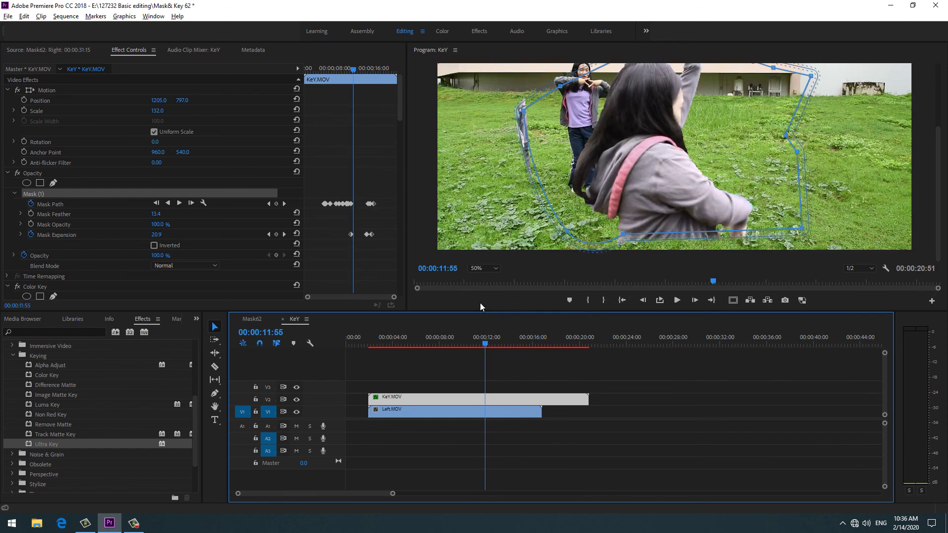
left_click(160, 115)
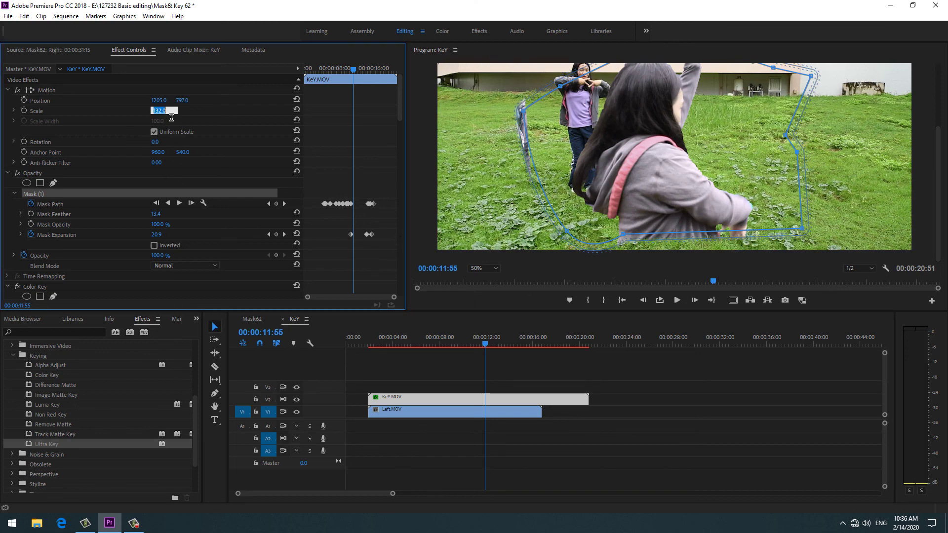
left_click(210, 128)
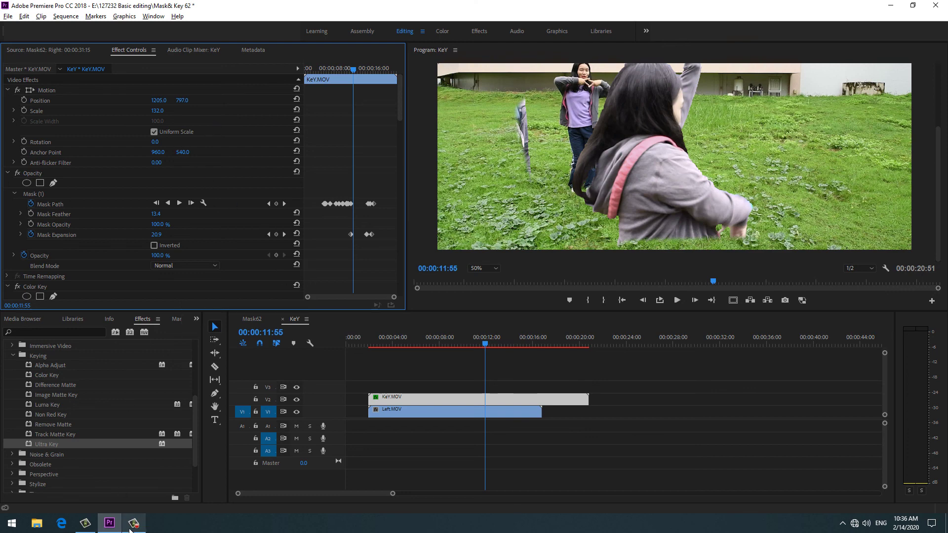
Save the project.
left_click(9, 17)
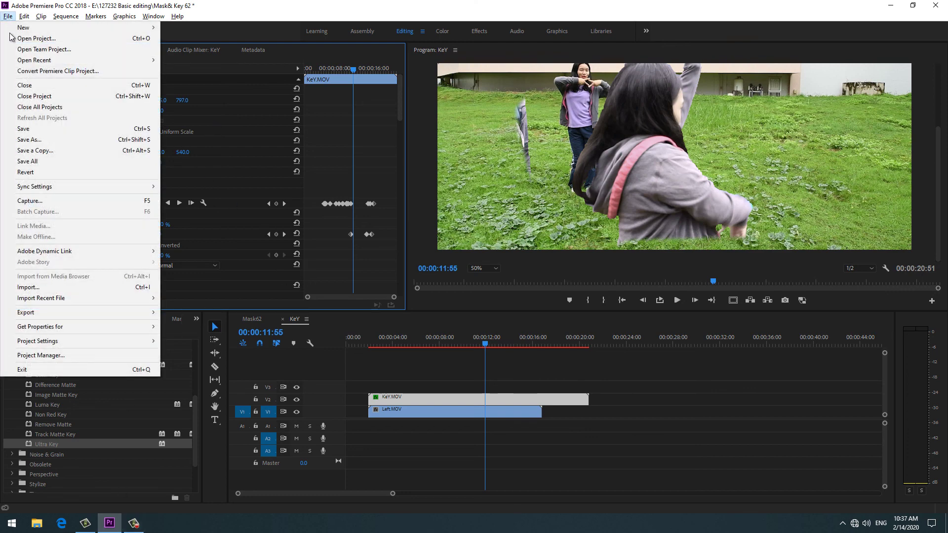
left_click(35, 130)
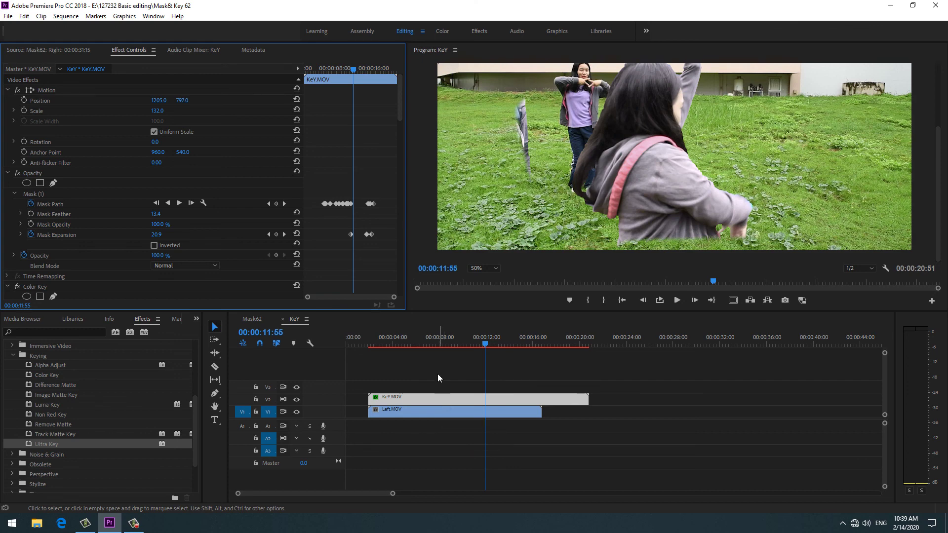
left_click(134, 523)
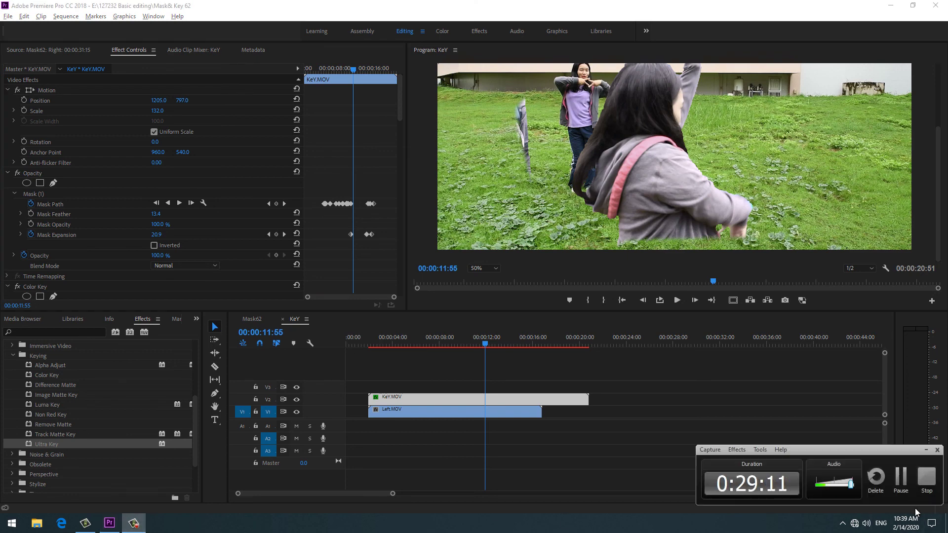